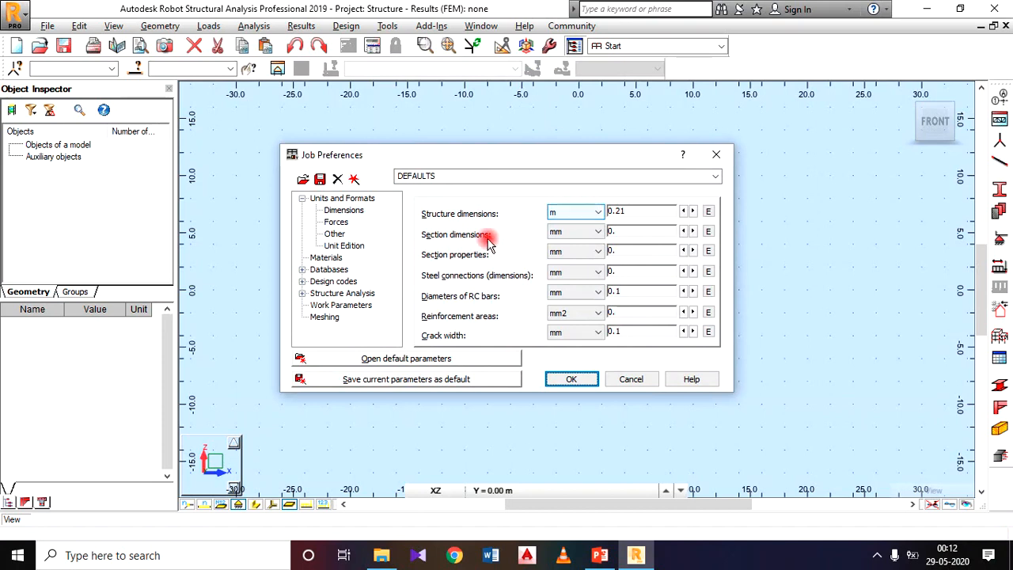
Check the force, moment and stress units in the job preferences and accept the preferences.
left_click(341, 223)
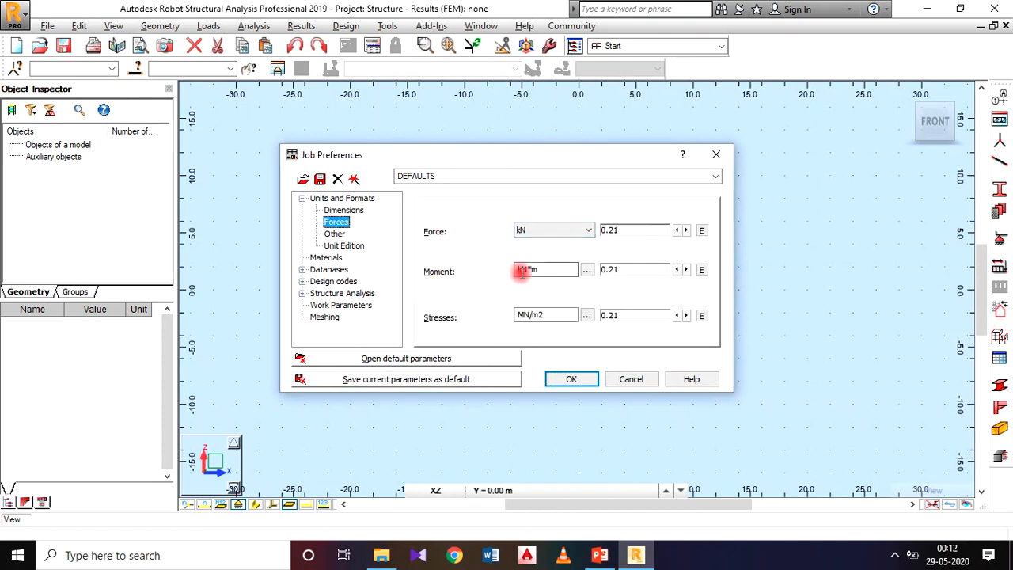
left_click(576, 380)
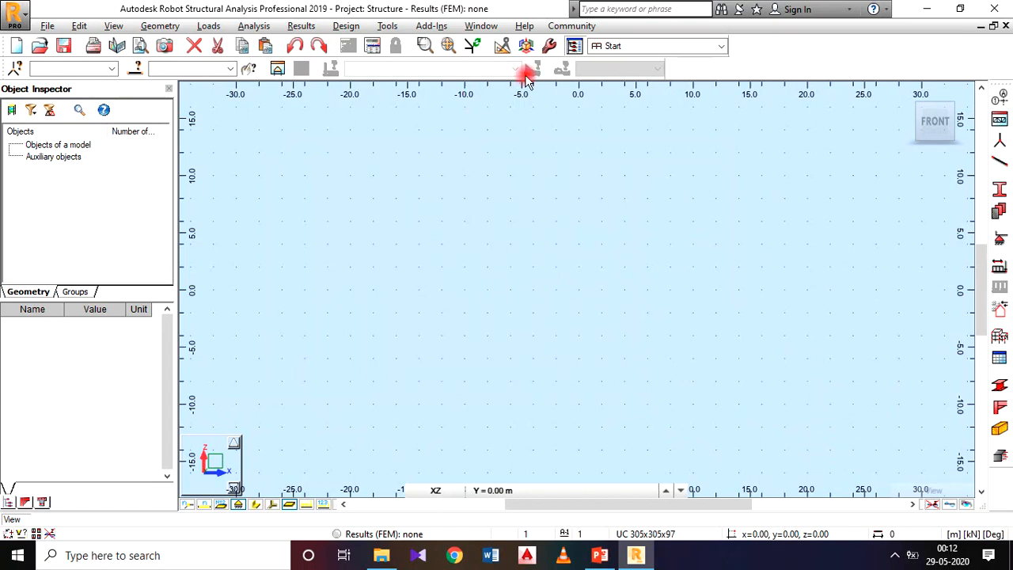
Set the grid step to 1 m in both directions, apply it and close the grid definition.
left_click(125, 29)
left_click(148, 221)
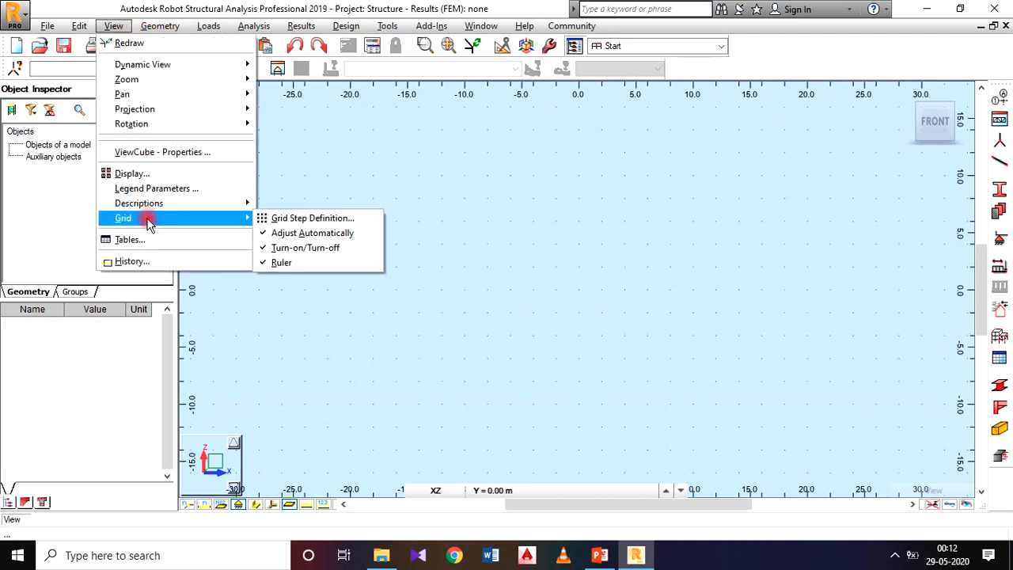
left_click(296, 219)
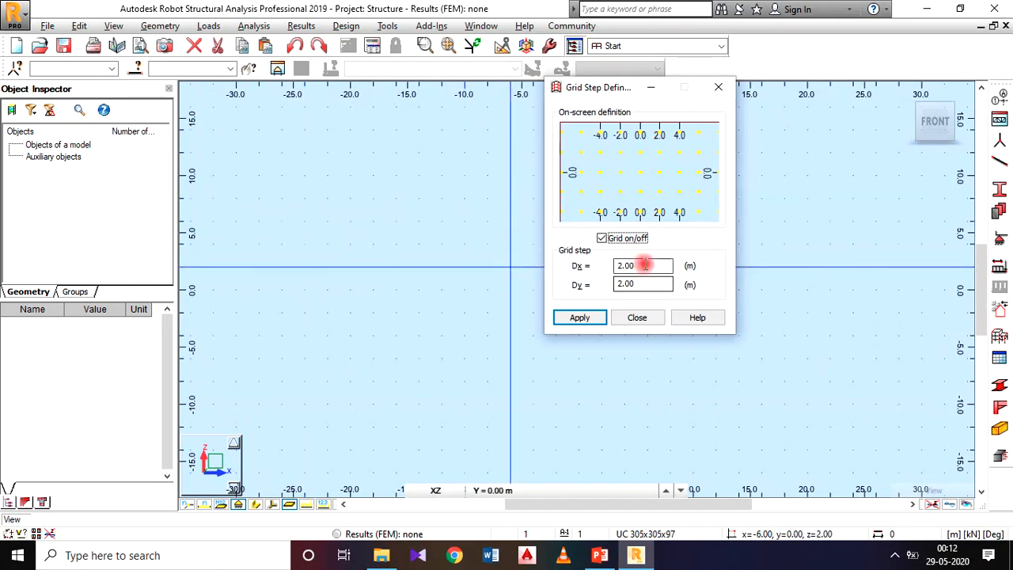
left_click_drag(655, 267, 575, 273)
type("1")
left_click_drag(643, 283, 599, 299)
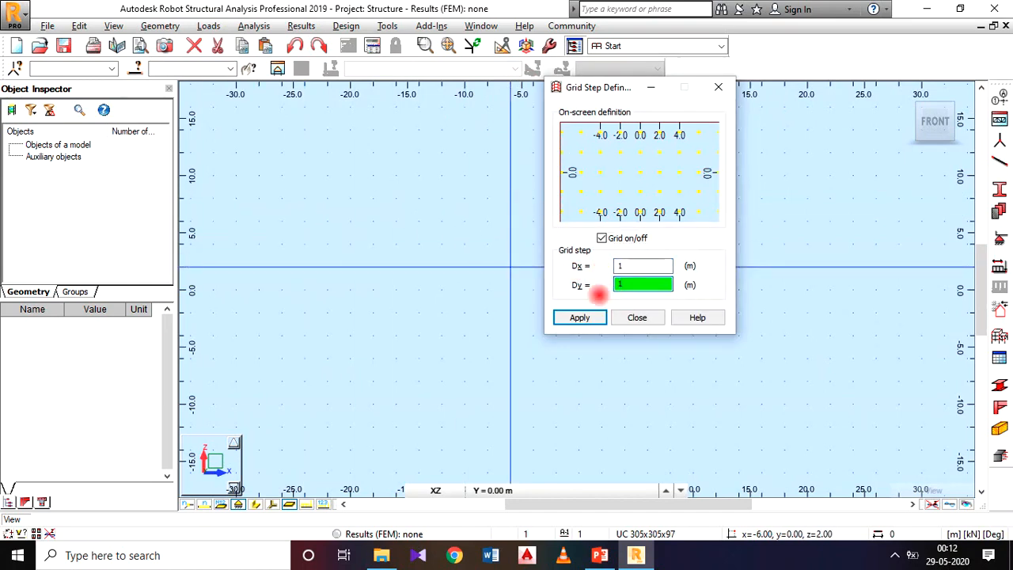
left_click(593, 319)
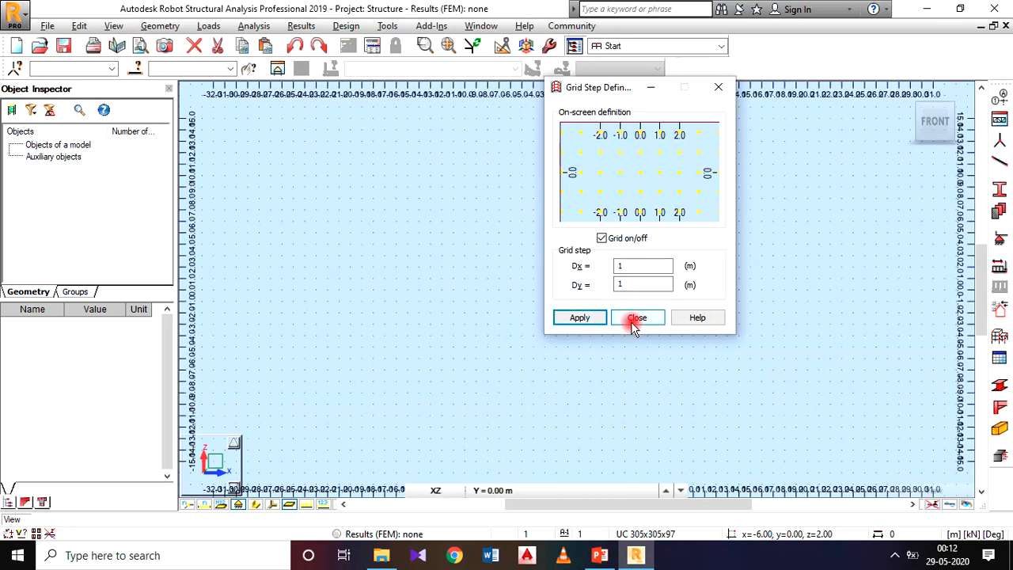
left_click(634, 320)
Turn off the grid display in the model view.
scroll(571, 250, "up", 3)
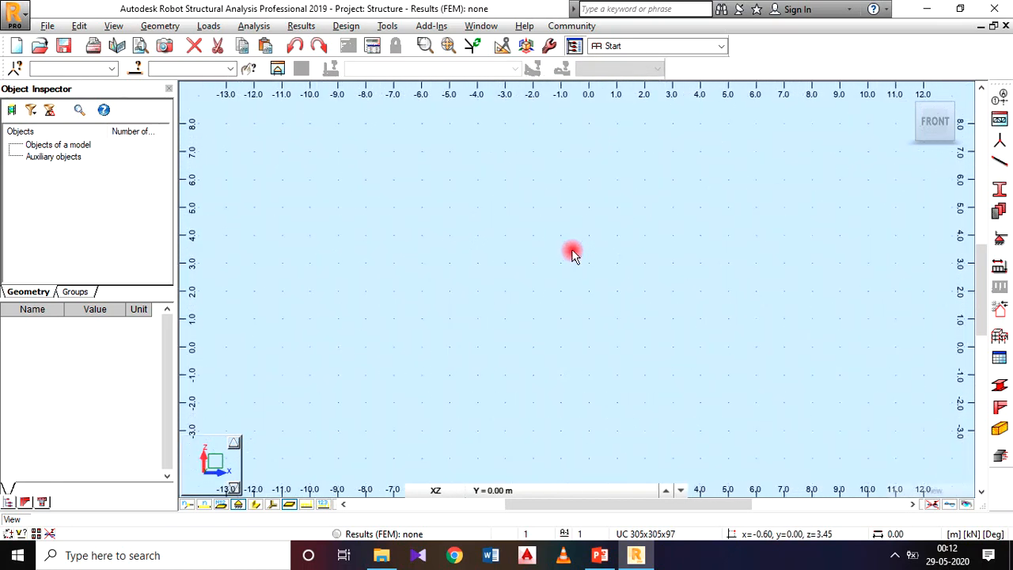
middle_click_drag(570, 250, 527, 254)
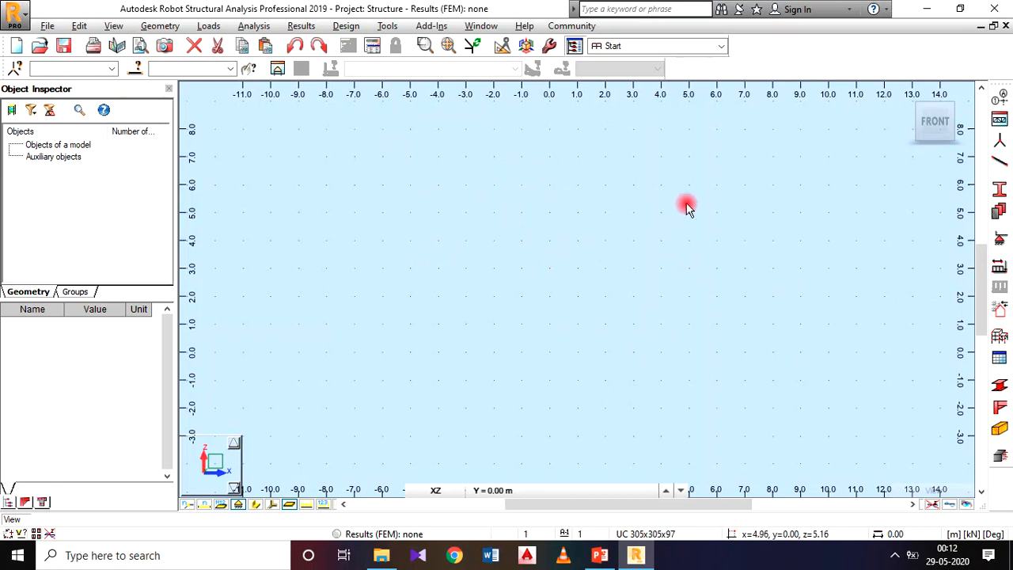
left_click(119, 26)
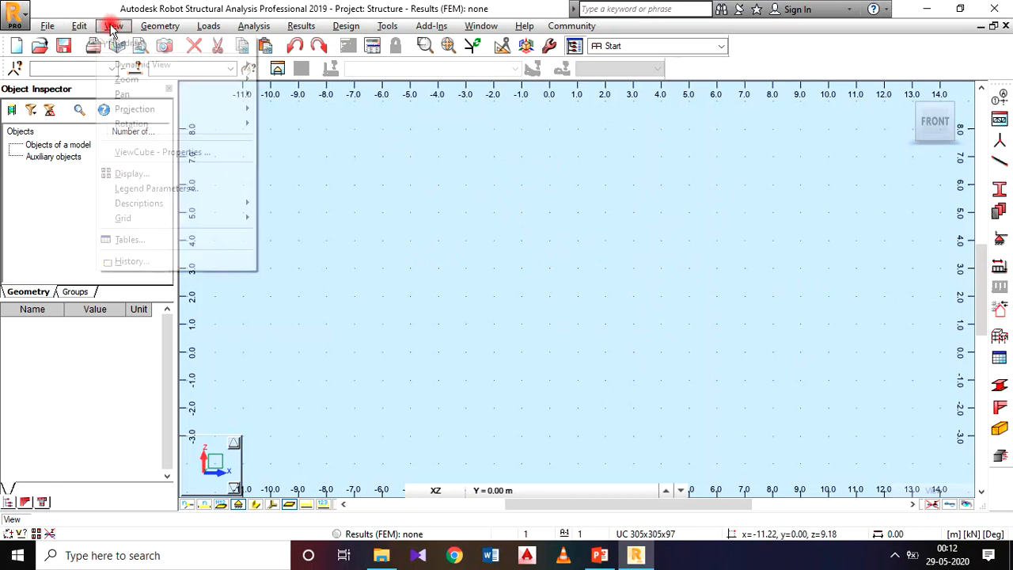
mouse_move(177, 219)
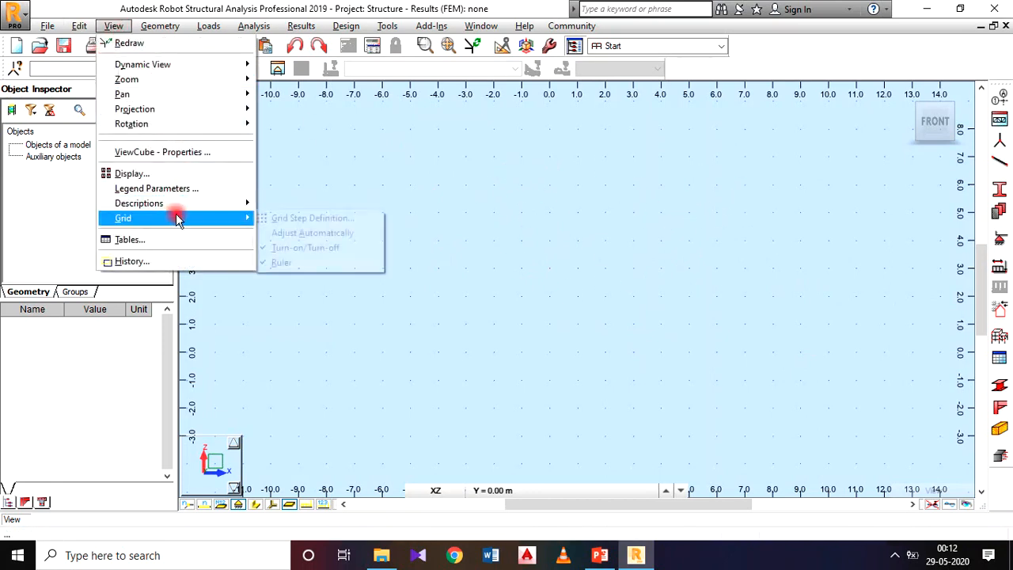
left_click(329, 248)
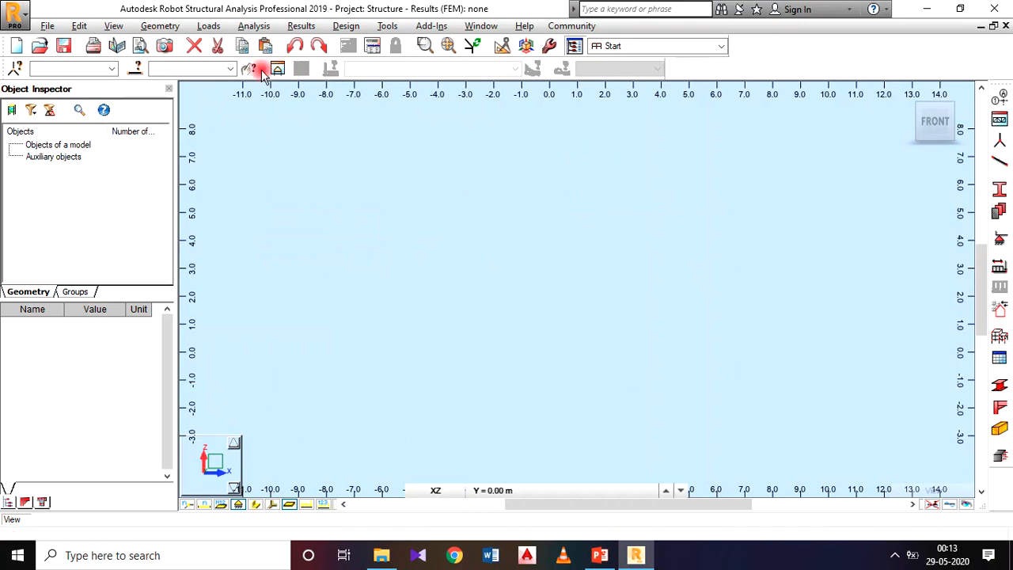
Start the structural axis definition and add X axes at 0 and 2.5 m to match the frame on the PowerPoint slide.
left_click(158, 26)
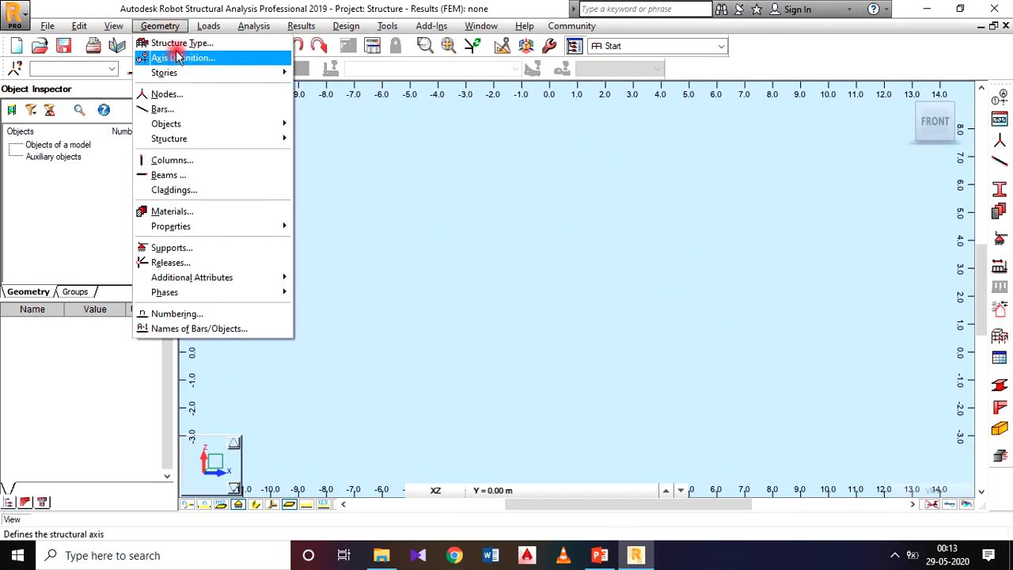
left_click(178, 59)
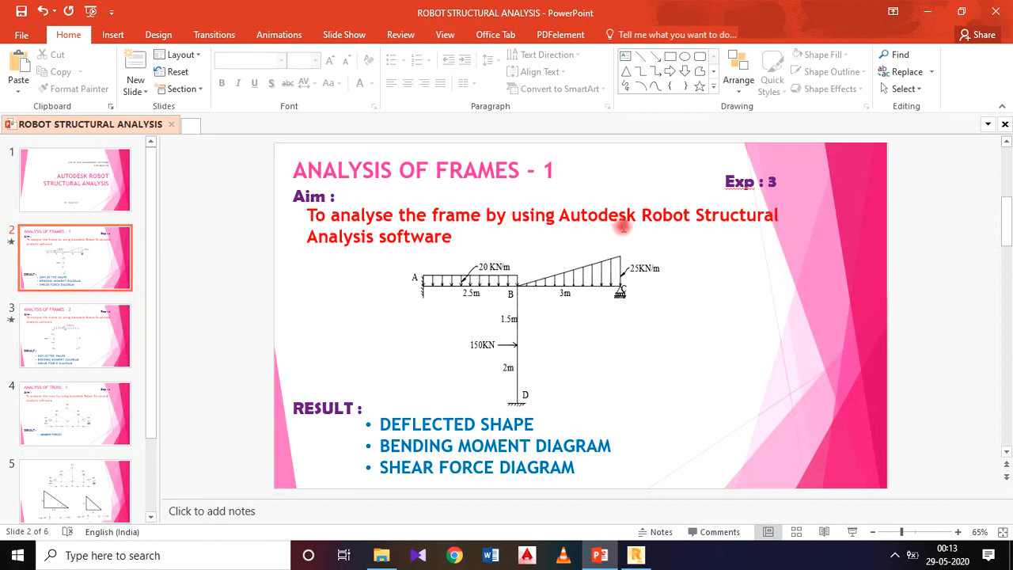
left_click(636, 554)
left_click(689, 250)
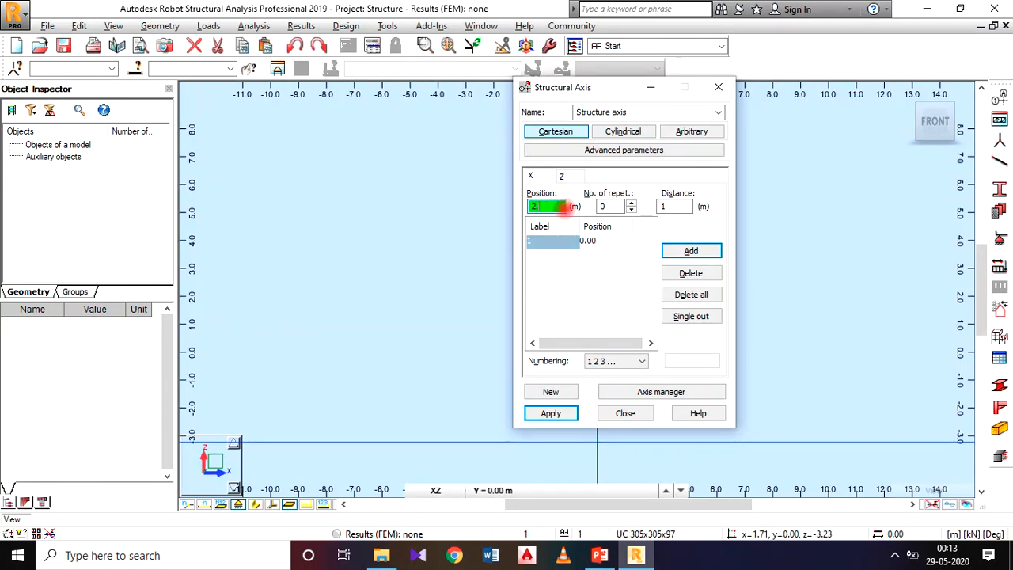
left_click(690, 250)
Check the second span on the PowerPoint slide and add an X axis at 5.5 m in Robot Structural Analysis.
left_click(601, 556)
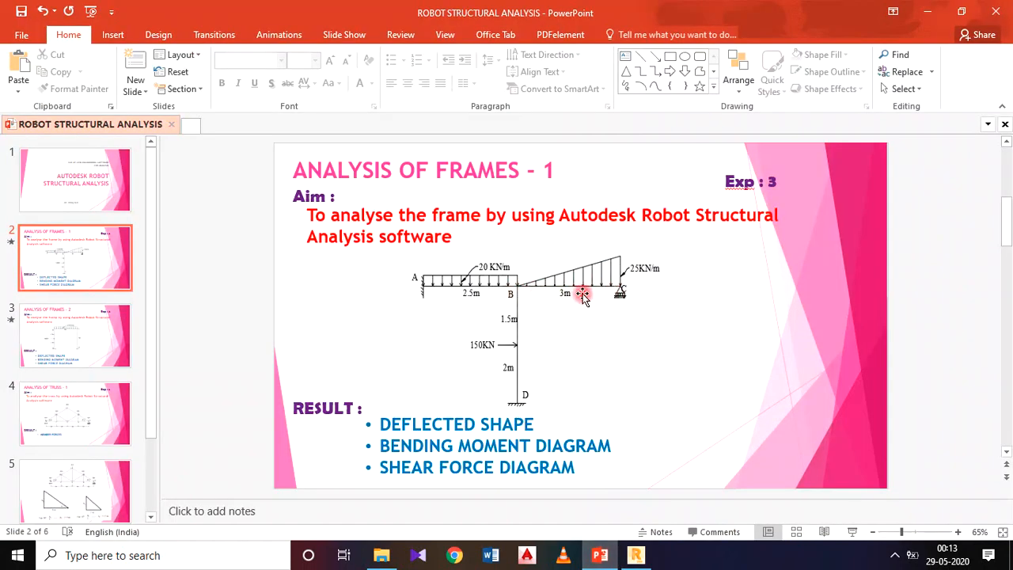
left_click(636, 555)
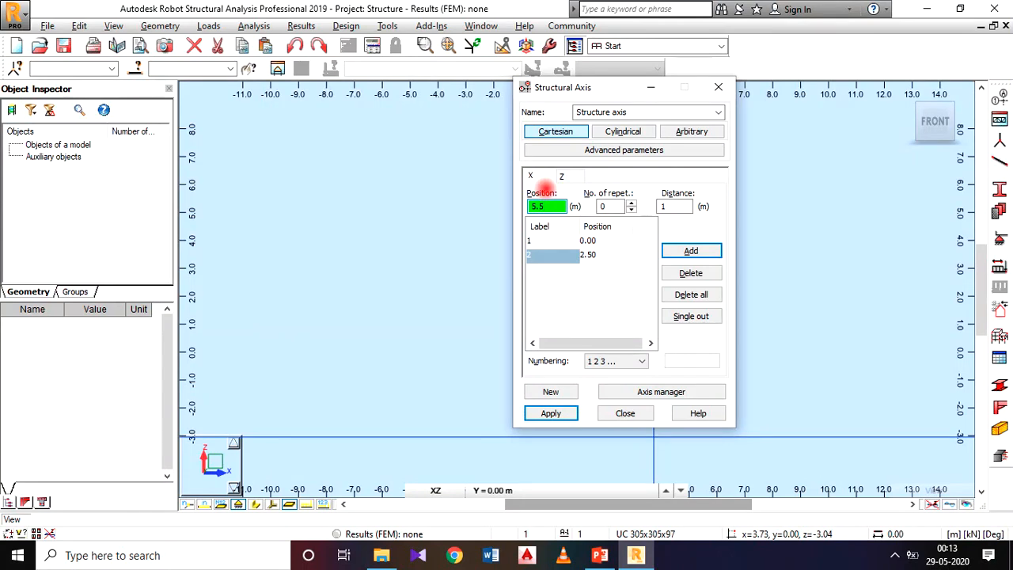
left_click(546, 196)
type("5.5")
left_click(691, 250)
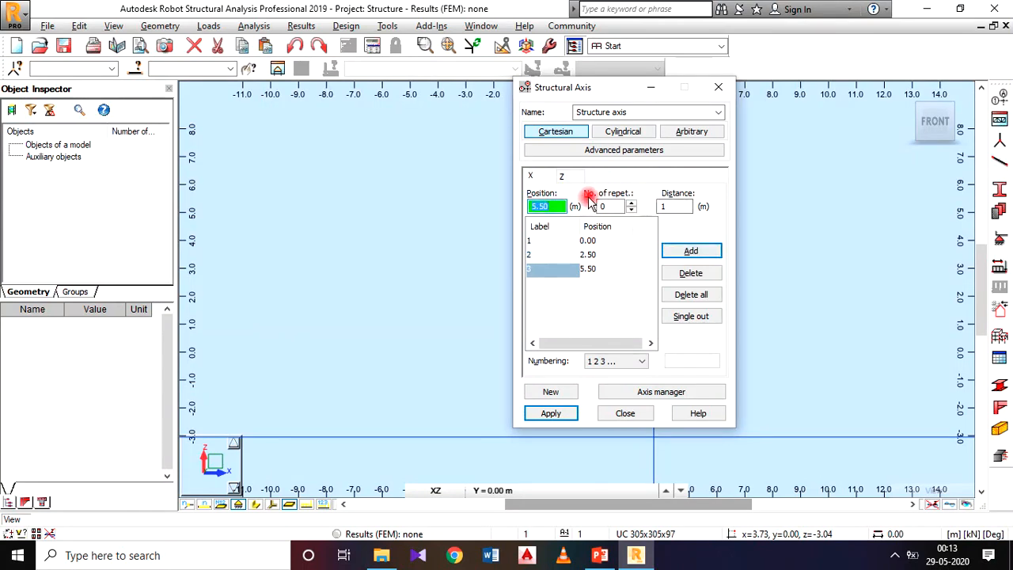
Check the column dimensions on the PowerPoint slide and add Z axes at 0 and 2 m in Robot Structural Analysis.
left_click(600, 555)
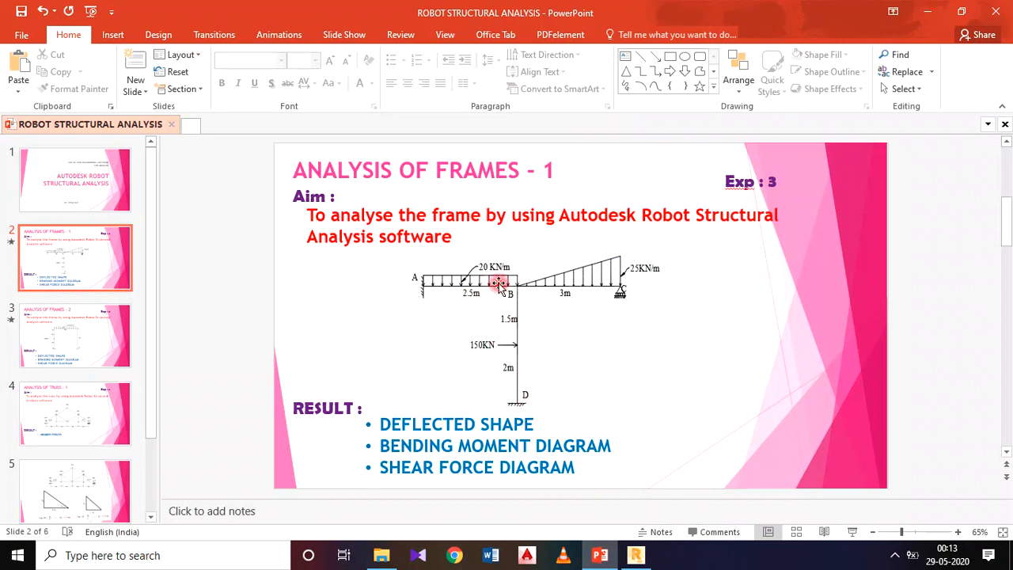
left_click(633, 556)
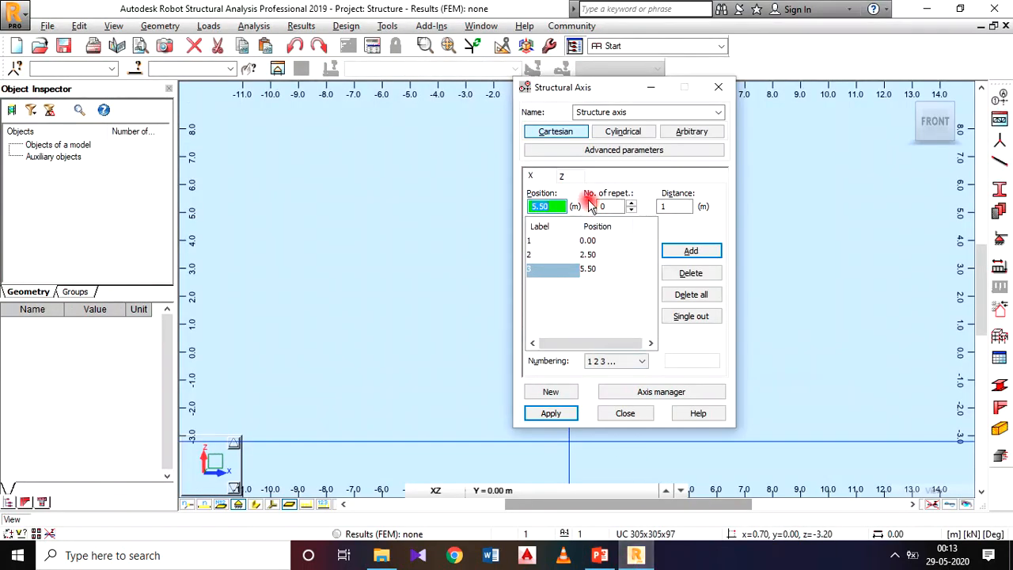
left_click(571, 179)
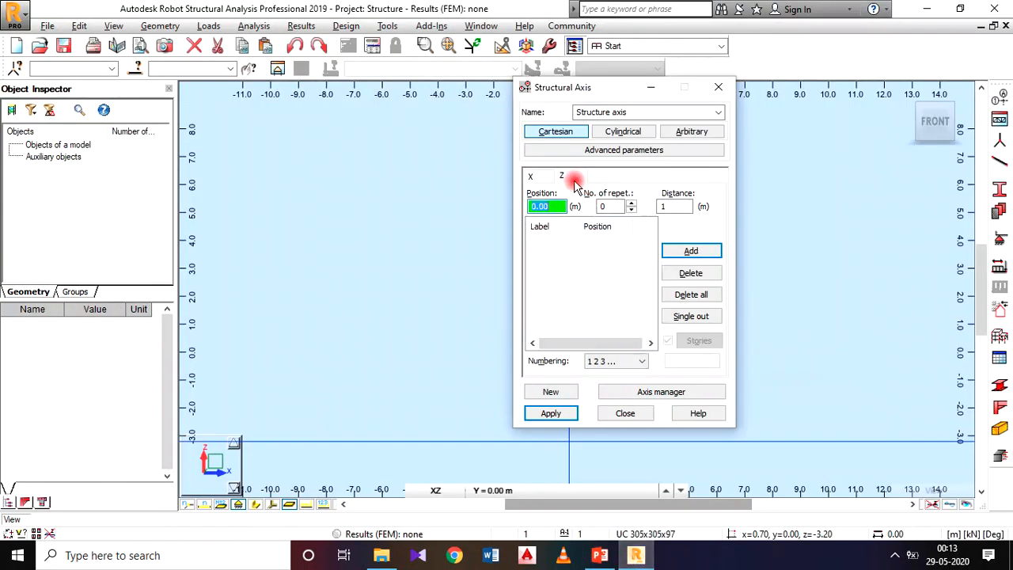
left_click(694, 252)
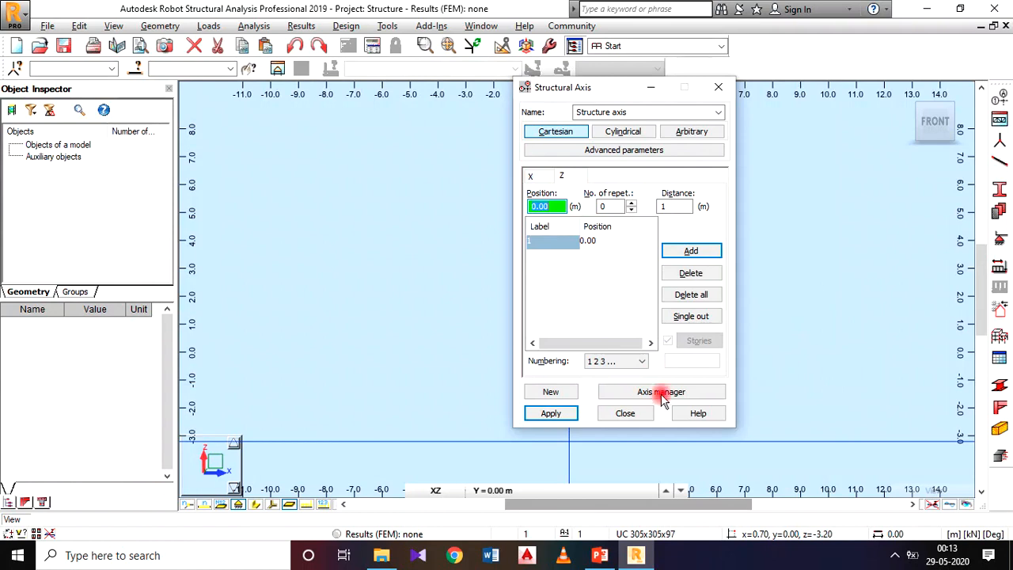
left_click(601, 556)
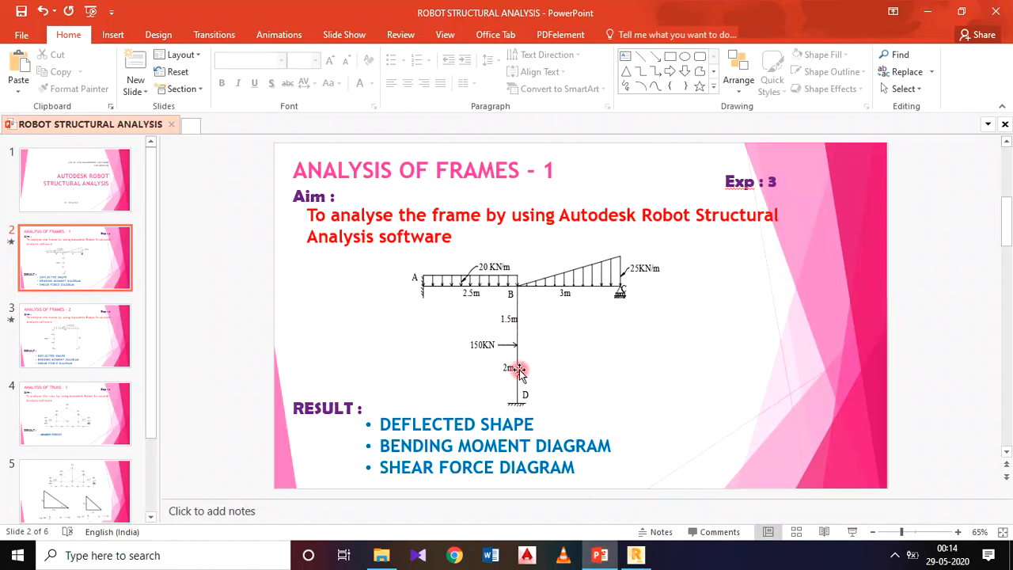
left_click(636, 556)
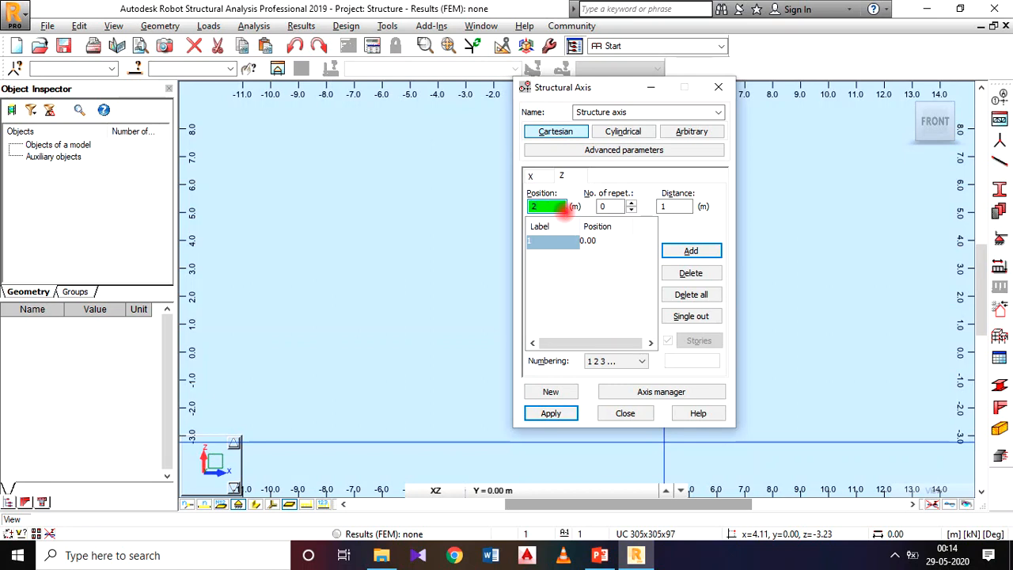
left_click(691, 250)
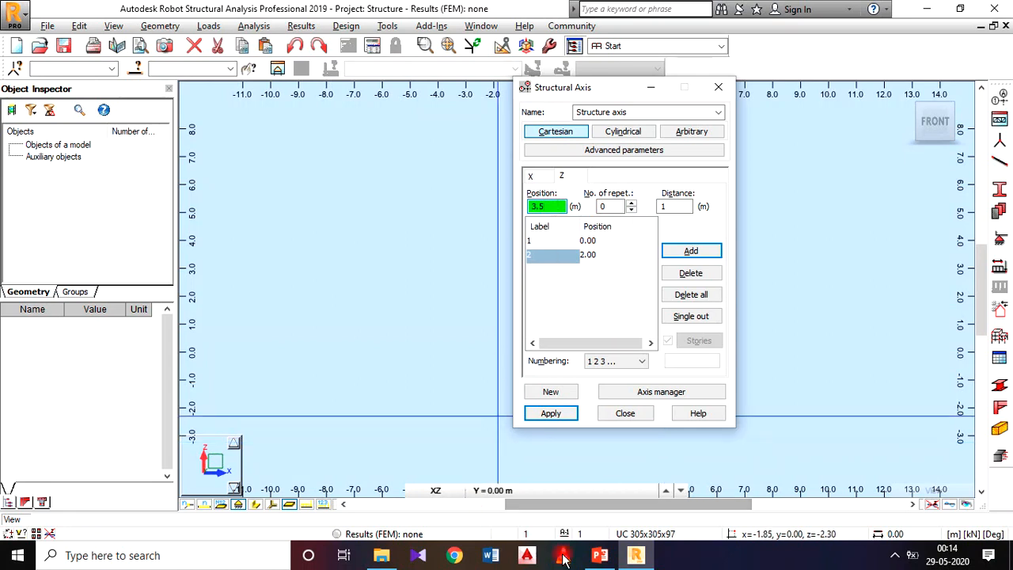
Recheck the column height on the PowerPoint slide, add a Z axis at 3.5 m, and apply the structural axes.
left_click(599, 554)
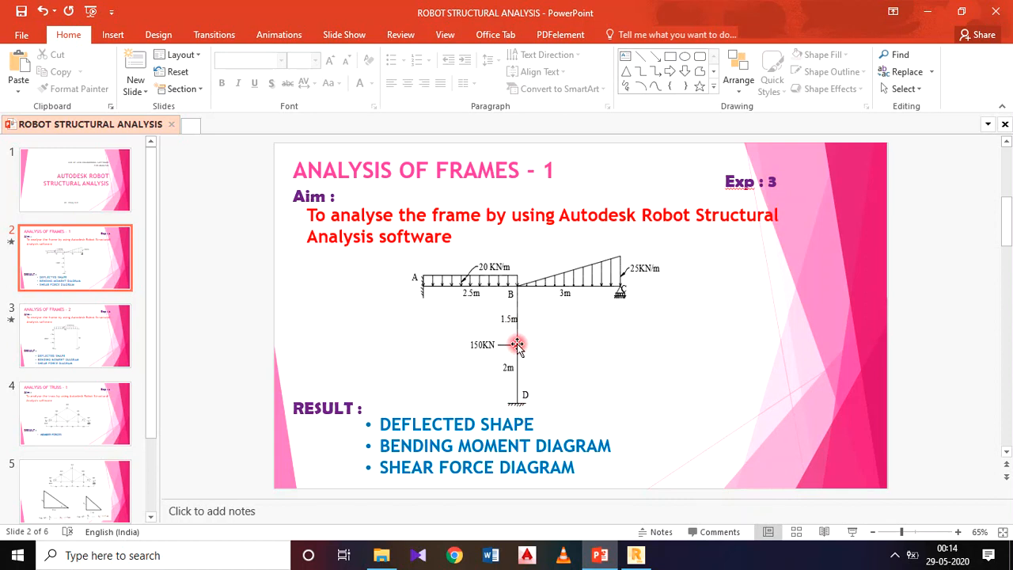
left_click(635, 556)
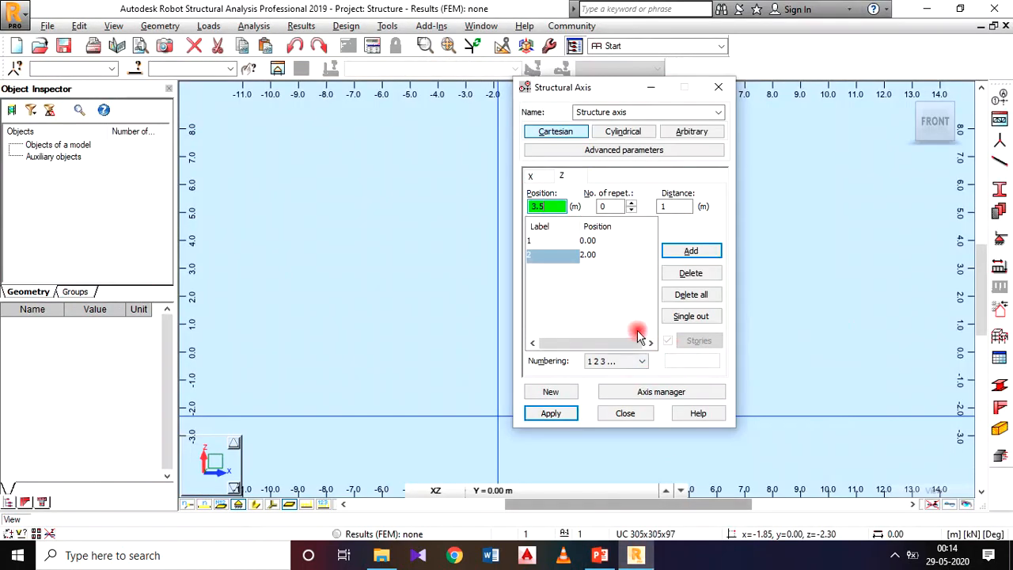
left_click(675, 252)
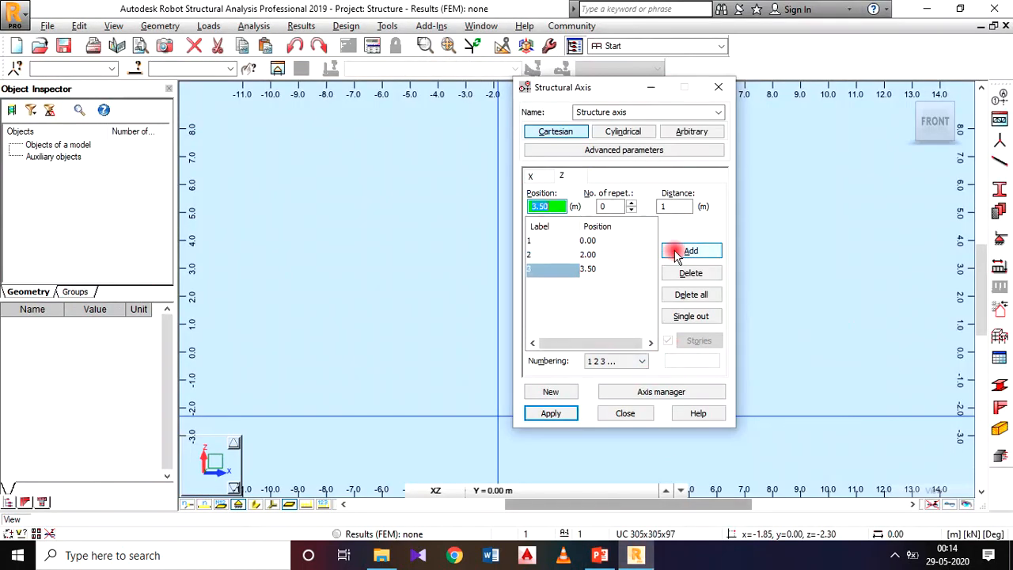
left_click(560, 413)
left_click(644, 414)
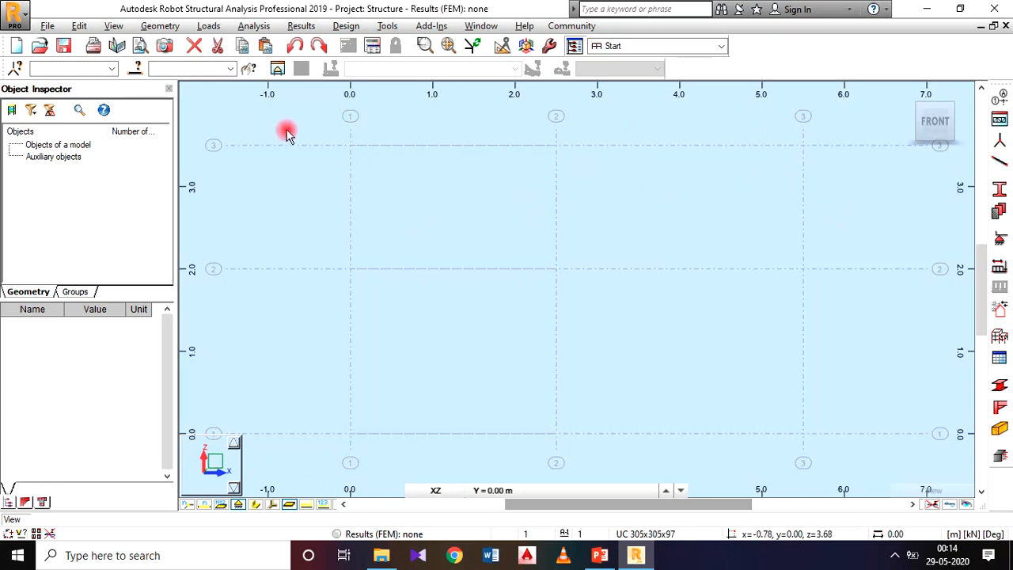
Start defining bars with the bar type RC Beam and the section B 30x50.
left_click(158, 26)
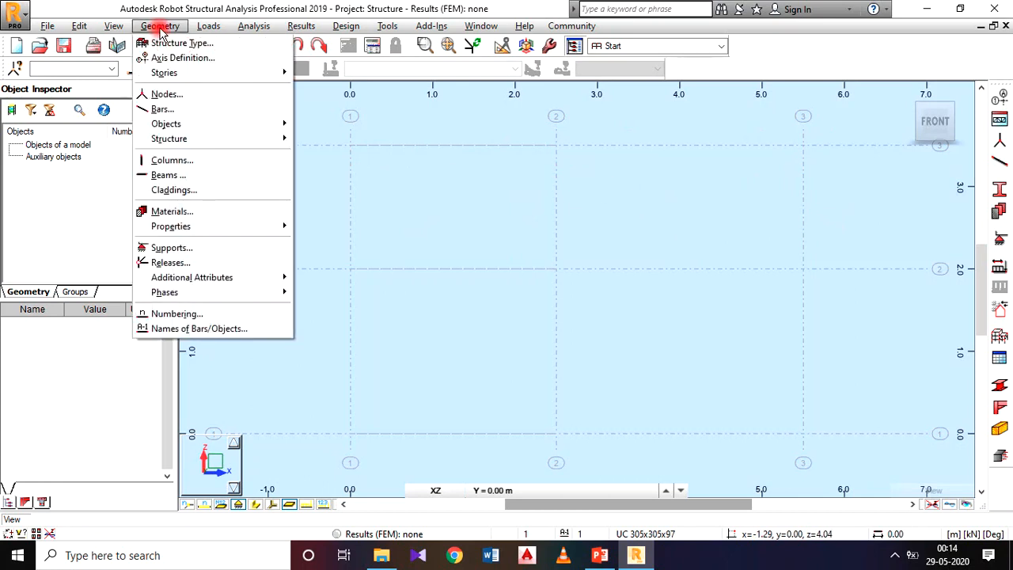
left_click(190, 109)
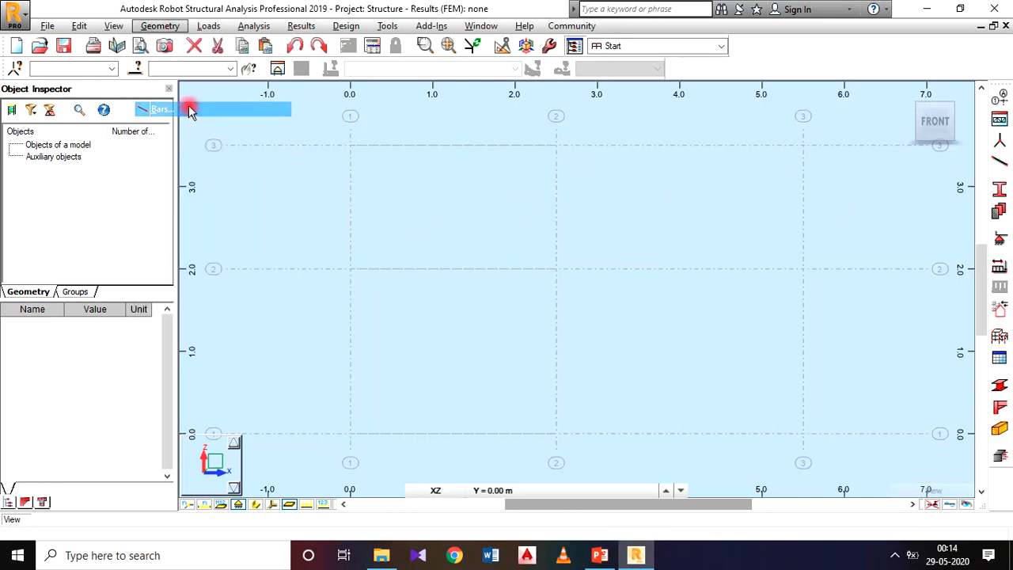
left_click_drag(607, 93, 391, 66)
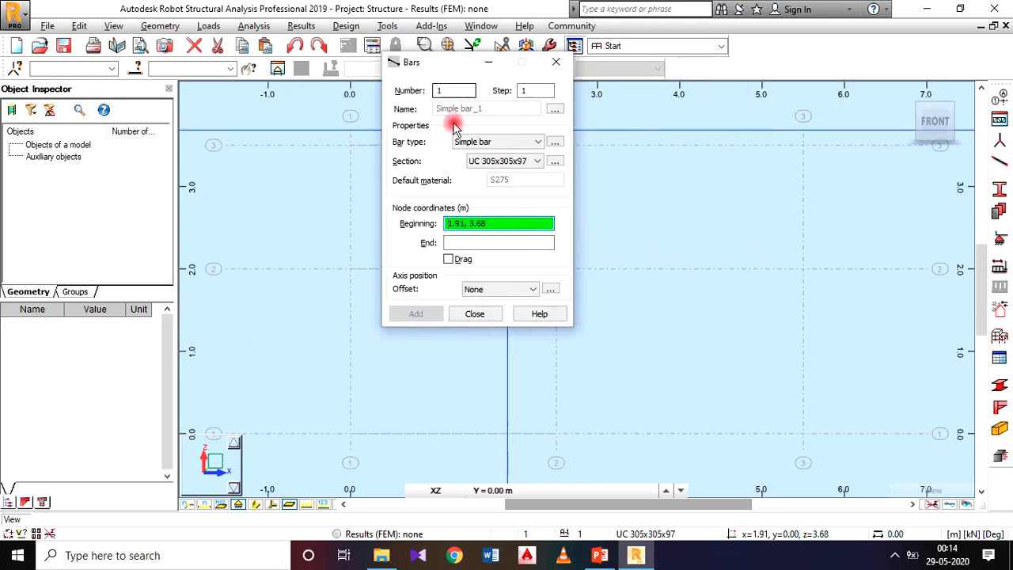
left_click(489, 142)
left_click(490, 232)
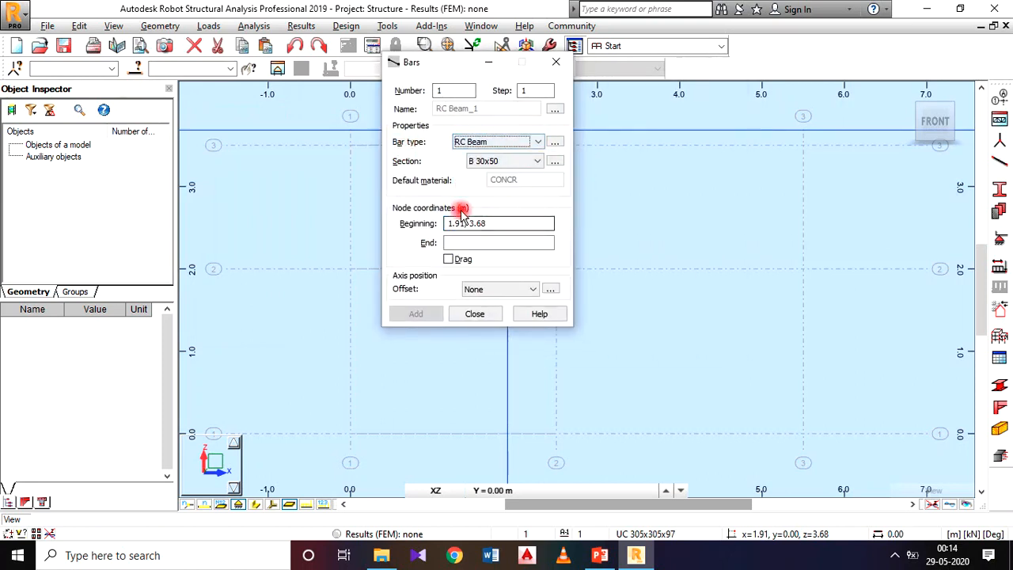
left_click(506, 160)
left_click(485, 161)
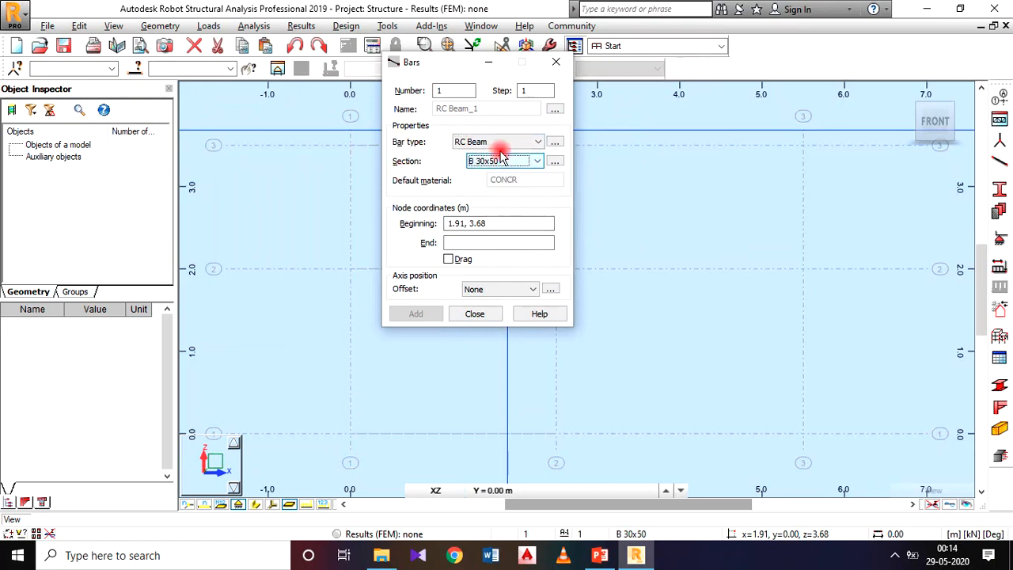
left_click(501, 142)
left_click(498, 232)
left_click(483, 160)
left_click(478, 163)
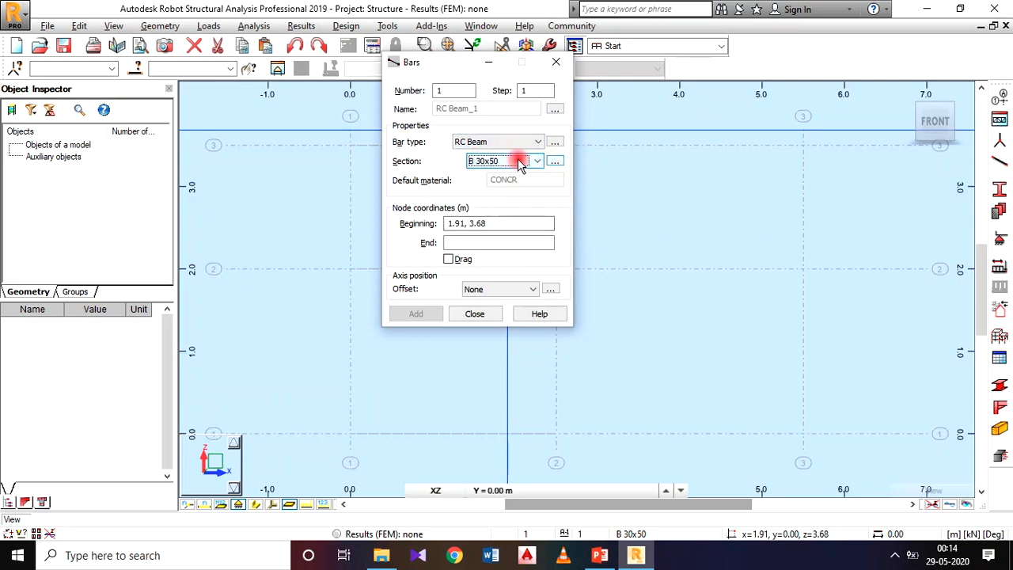
left_click(552, 163)
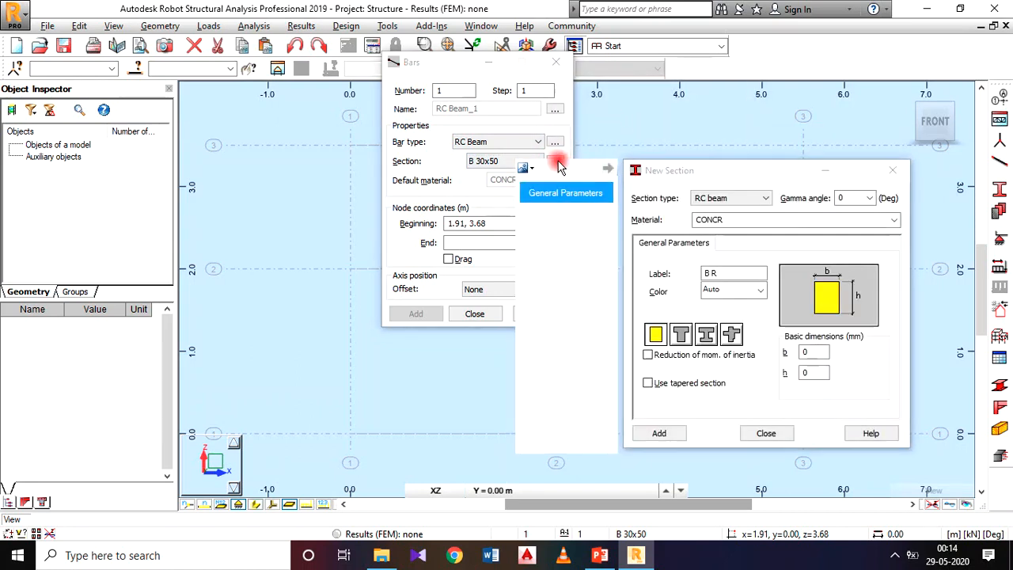
left_click(892, 171)
left_click(557, 152)
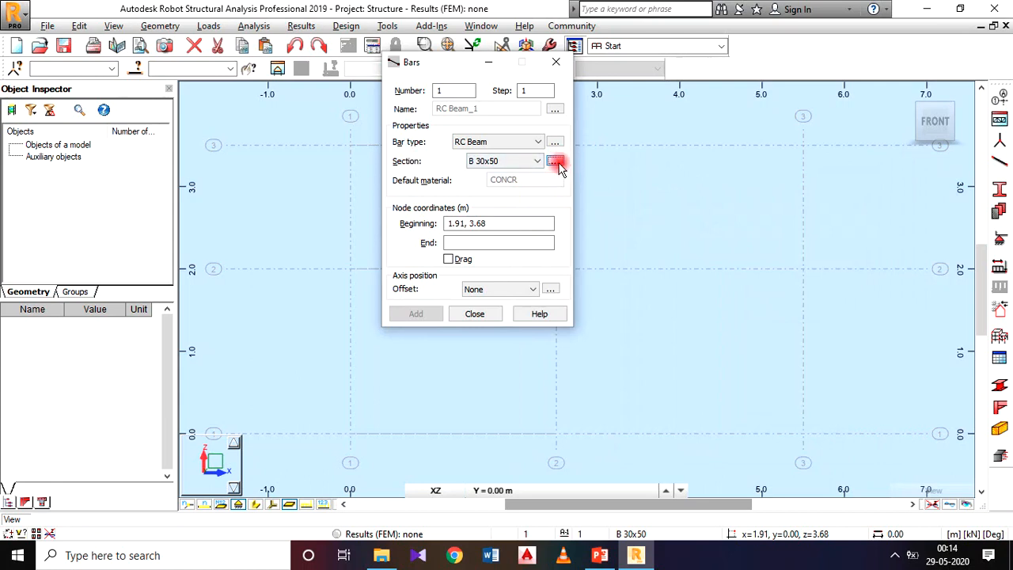
Create a rectangular RC beam section B R200x450 with b 200 mm and h 450 mm for the bars.
left_click(556, 163)
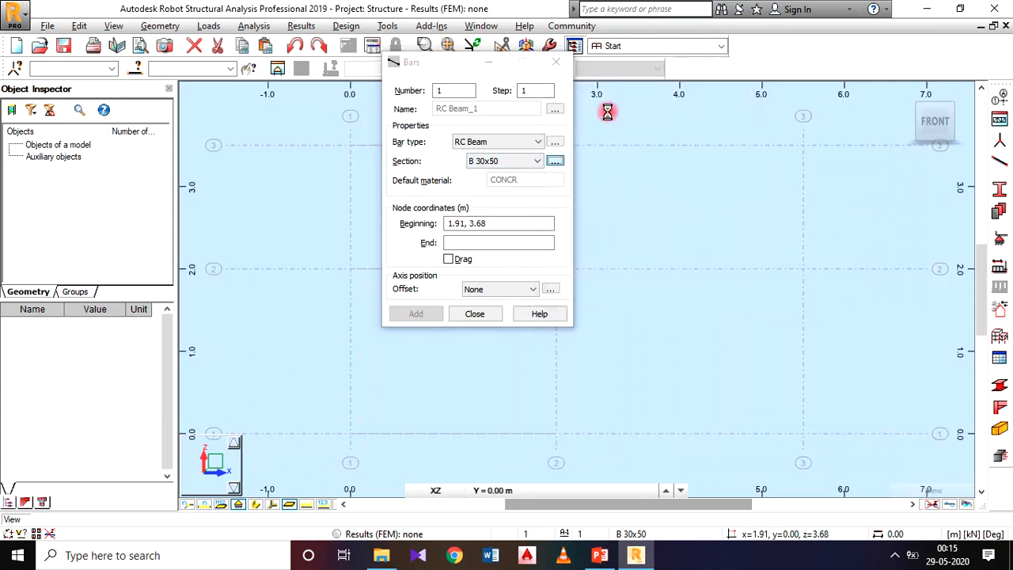
left_click_drag(694, 175, 491, 71)
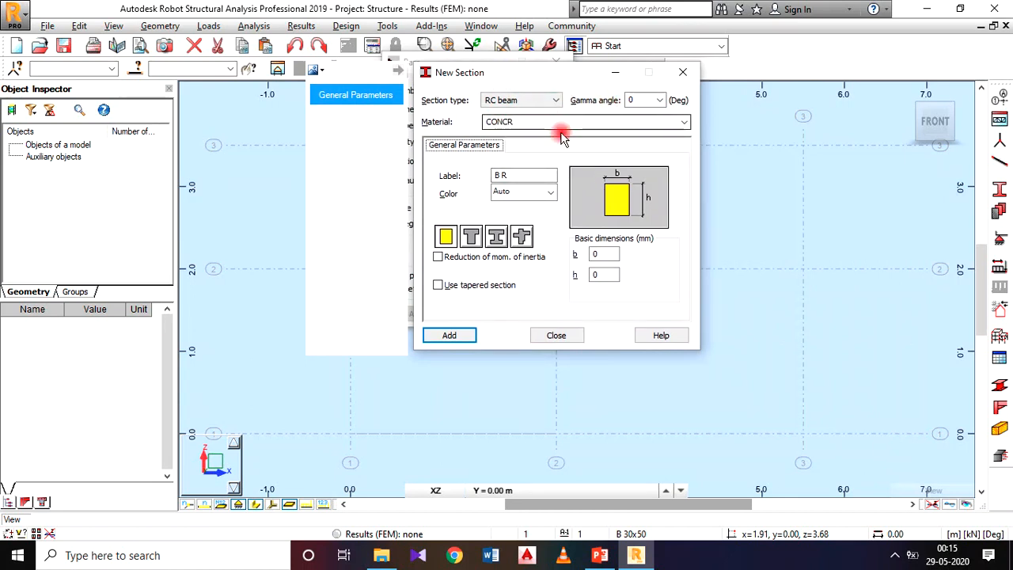
double_click(612, 255)
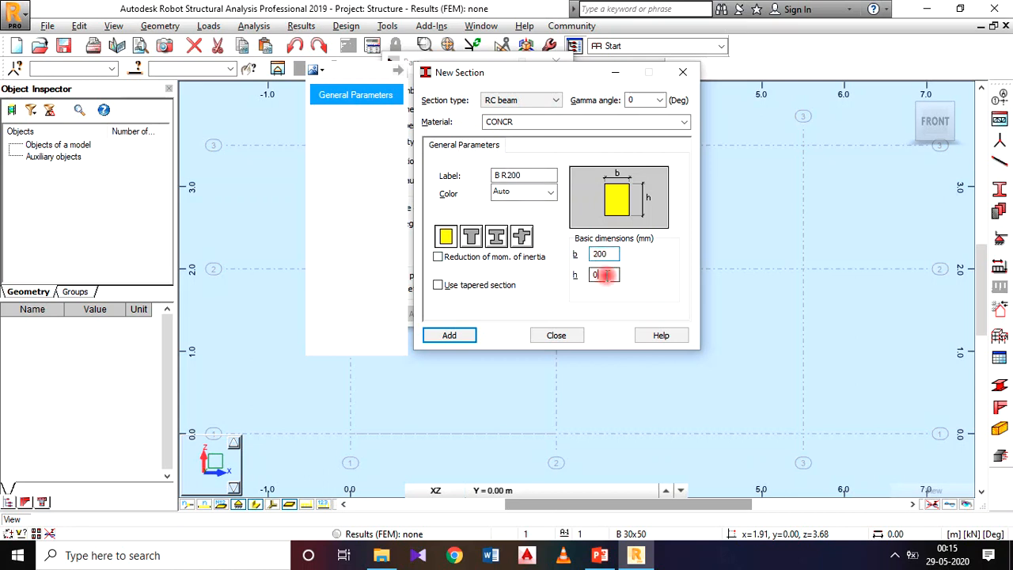
left_click_drag(605, 275, 574, 281)
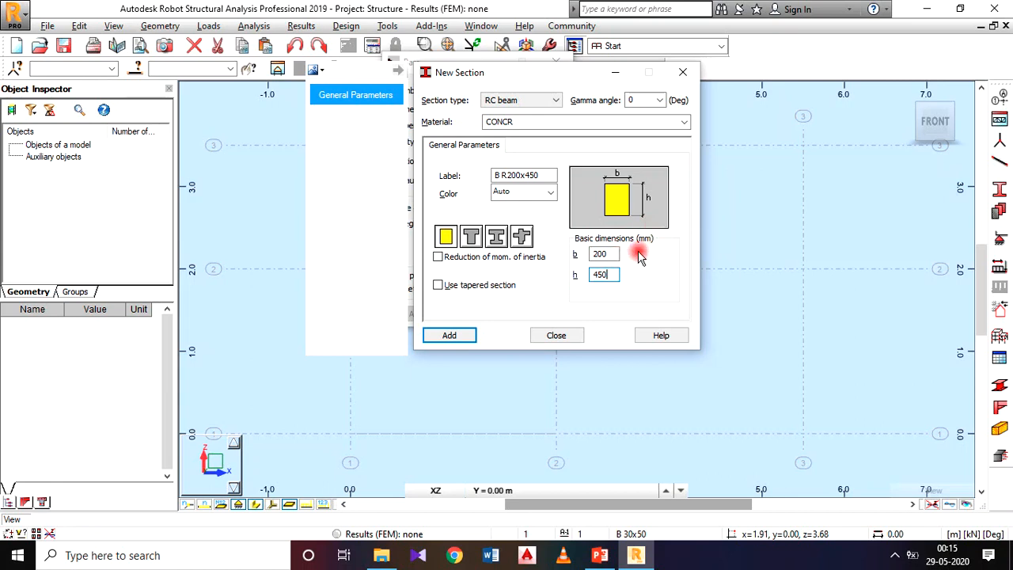
left_click(471, 340)
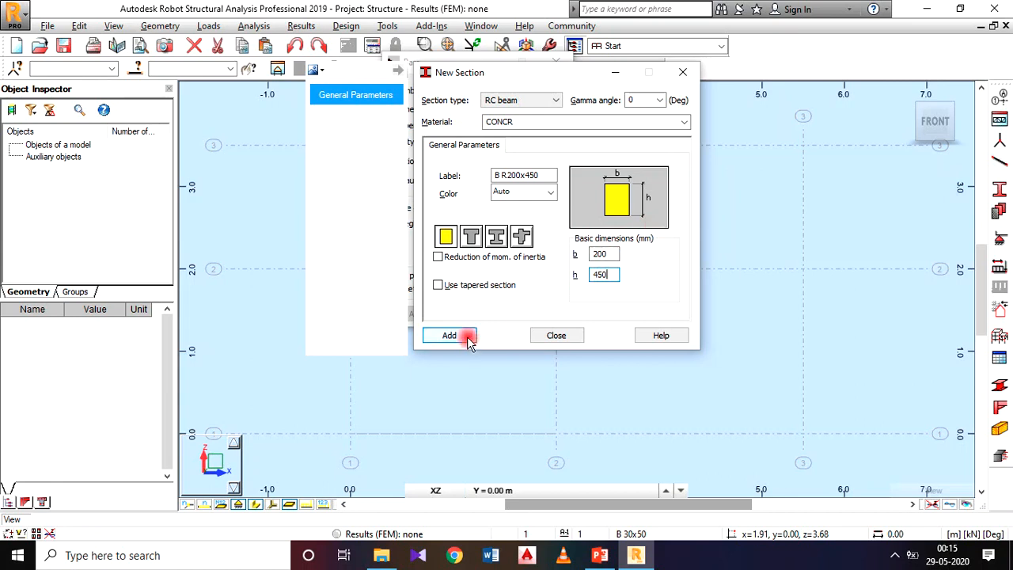
left_click(562, 338)
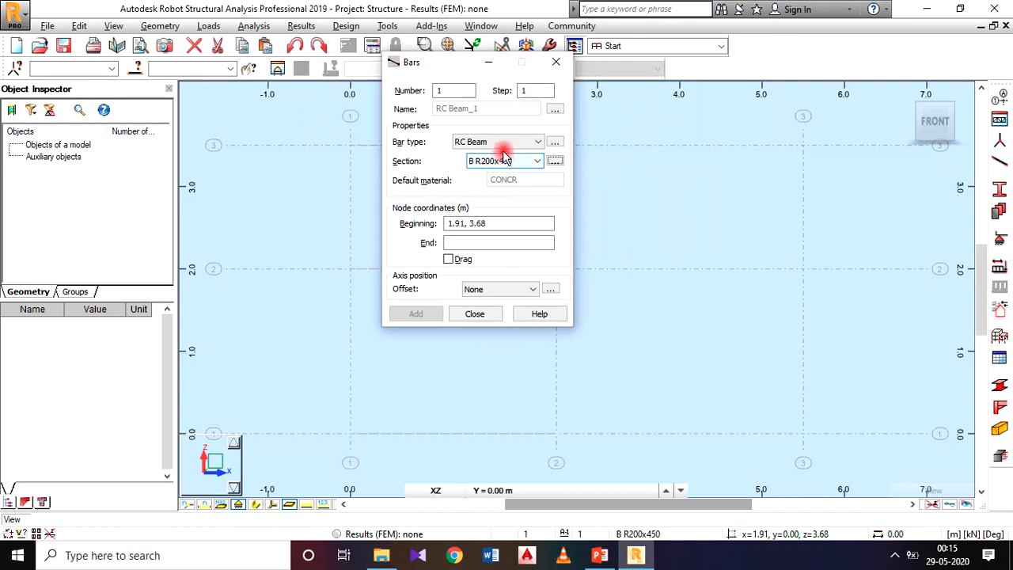
Draw two B R200x450 beam bars along the 3.5 m level, from X 0 to 2.5 m and from 2.5 to 5.5 m.
left_click_drag(436, 67, 189, 92)
scroll(522, 174, "down", 1)
middle_click_drag(522, 176, 597, 196)
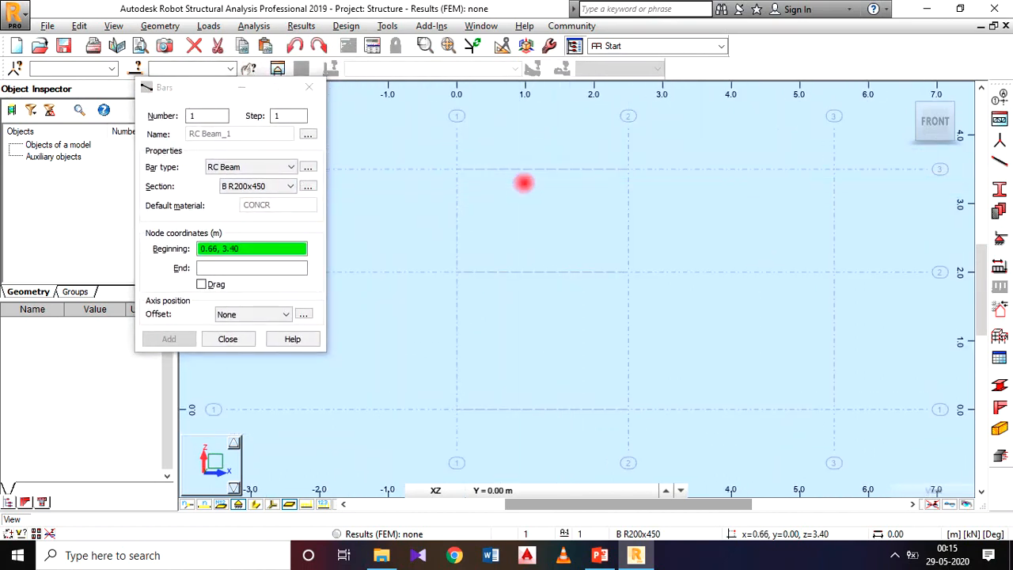
middle_click_drag(527, 185, 505, 156)
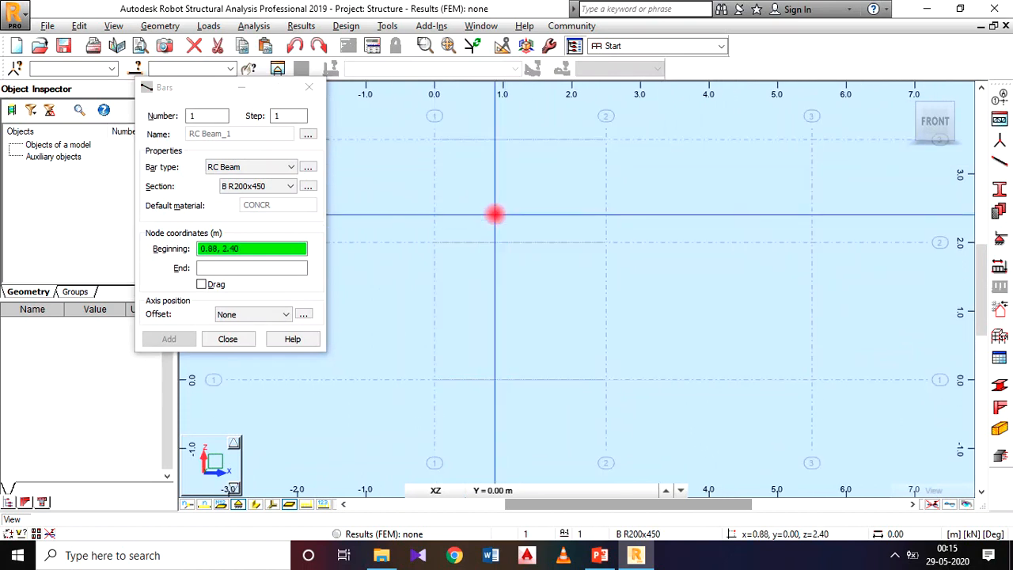
middle_click_drag(494, 214, 480, 199)
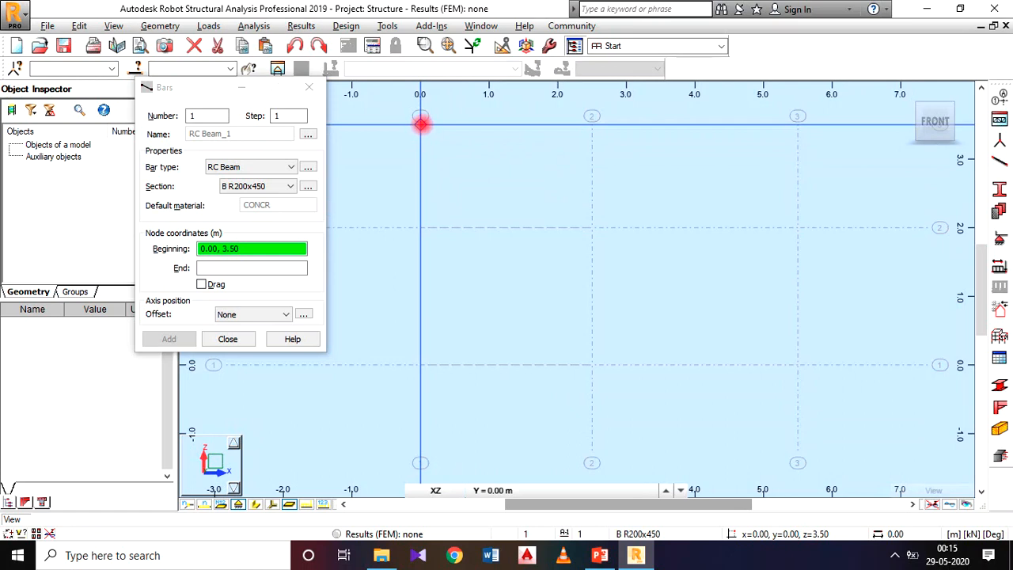
left_click(420, 122)
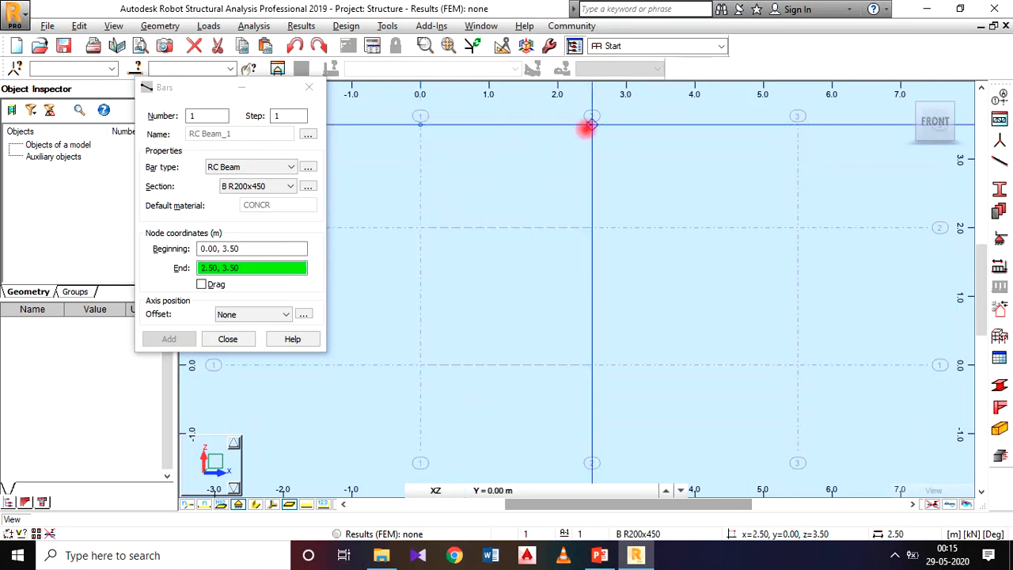
left_click(590, 125)
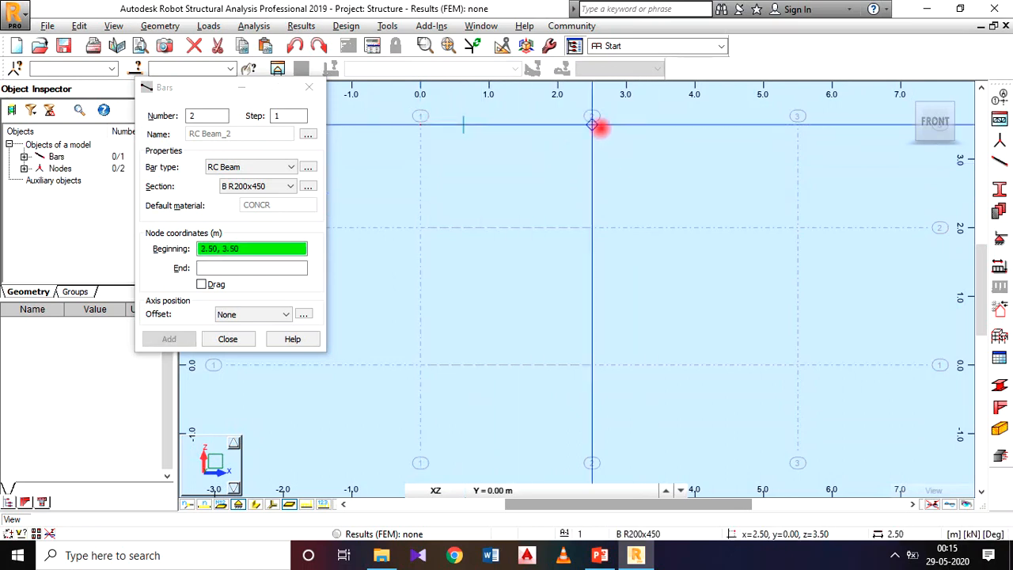
left_click(592, 124)
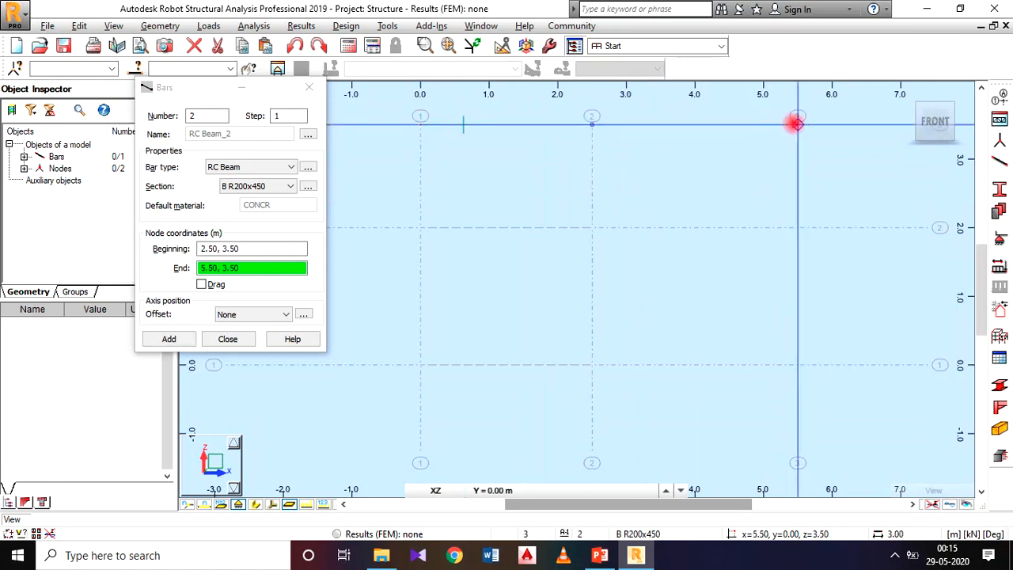
left_click(795, 122)
Draw the vertical bar from the beam joint at (2.50, 3.50) down to (2.50, 0.00) and finish bar definition.
left_click(593, 124)
left_click(592, 125)
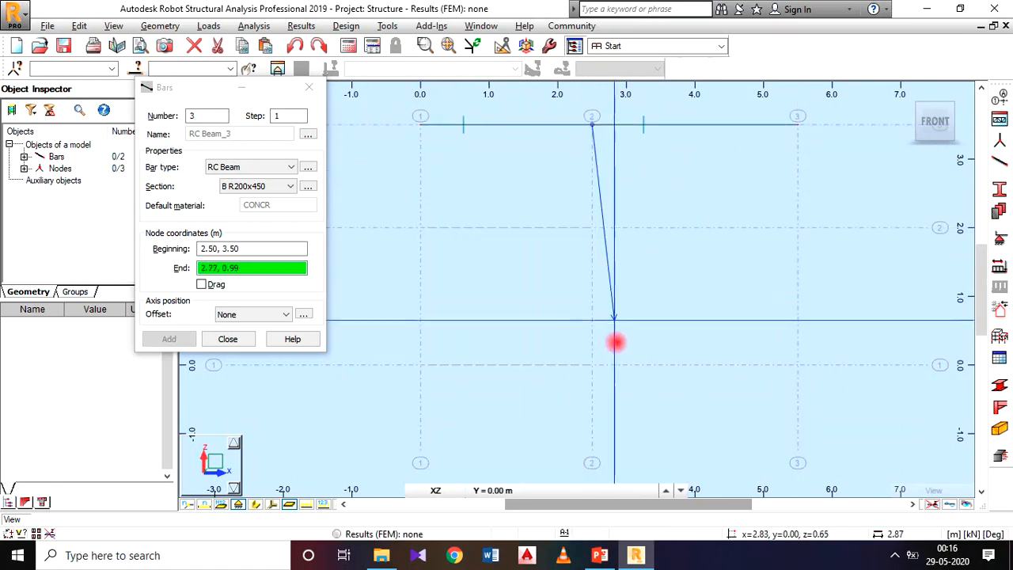
left_click(599, 363)
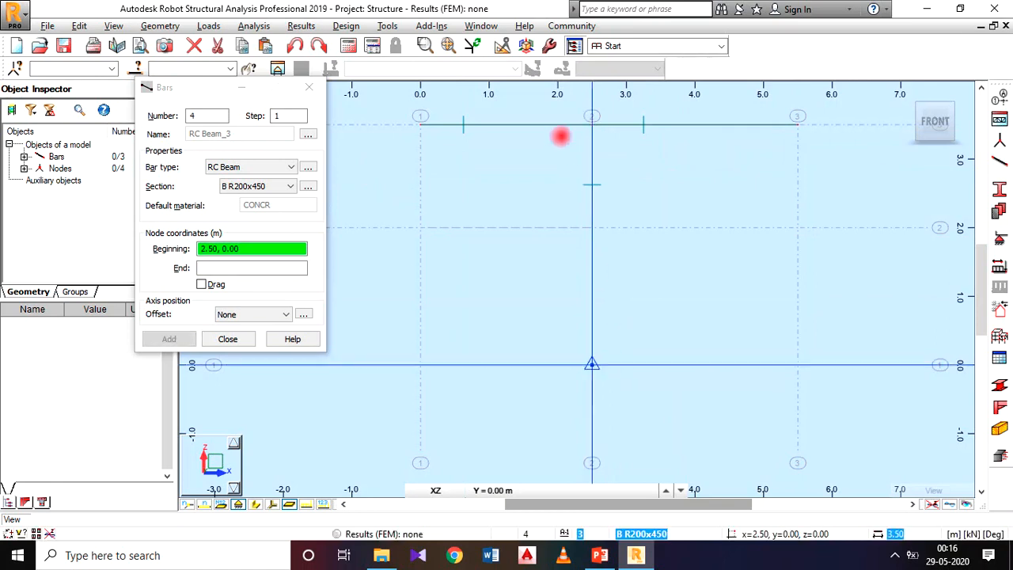
left_click(308, 87)
Open the support definitions, check the frame's support types on the PowerPoint slide, and return to Robot Structural Analysis.
scroll(584, 206, "down", 1)
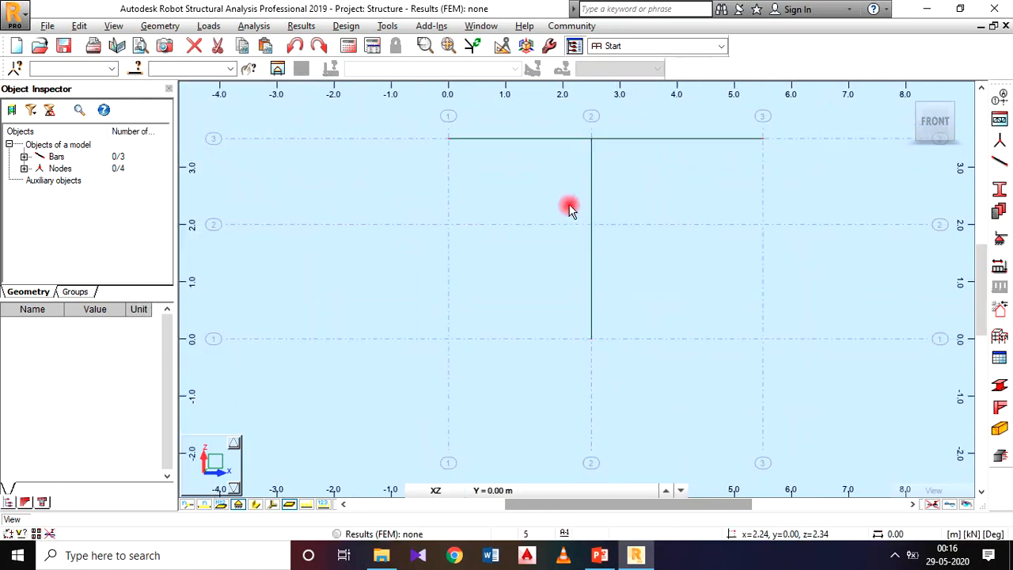
middle_click_drag(580, 205, 535, 213)
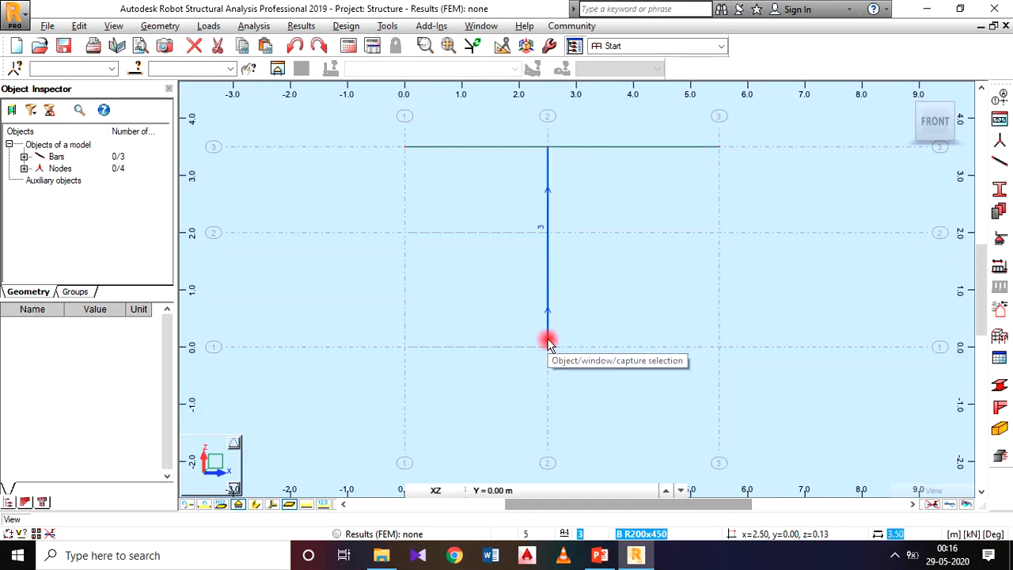
mouse_move(482, 195)
middle_mouse_down()
mouse_move(477, 226)
mouse_move(483, 206)
middle_mouse_up()
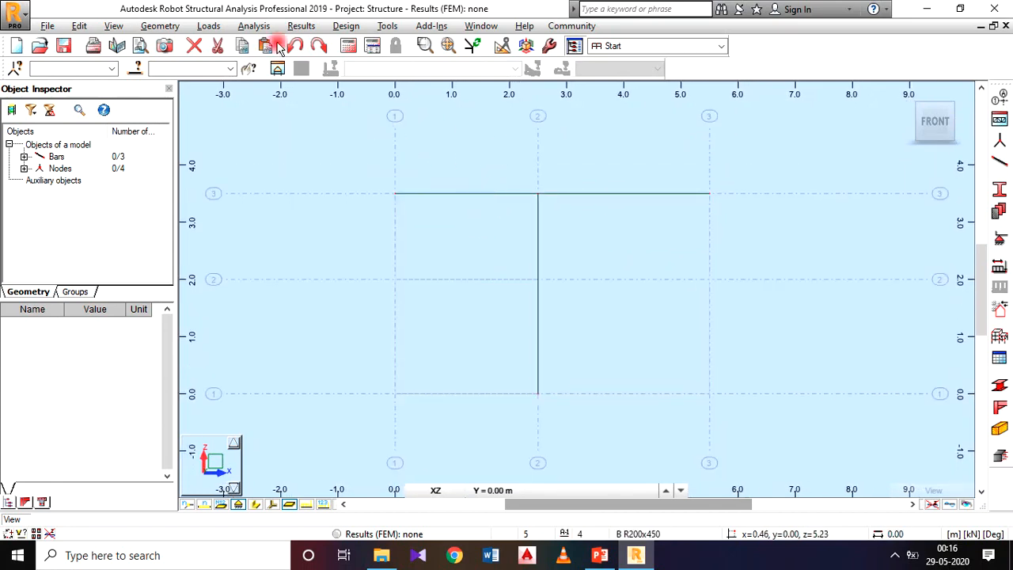
left_click(166, 27)
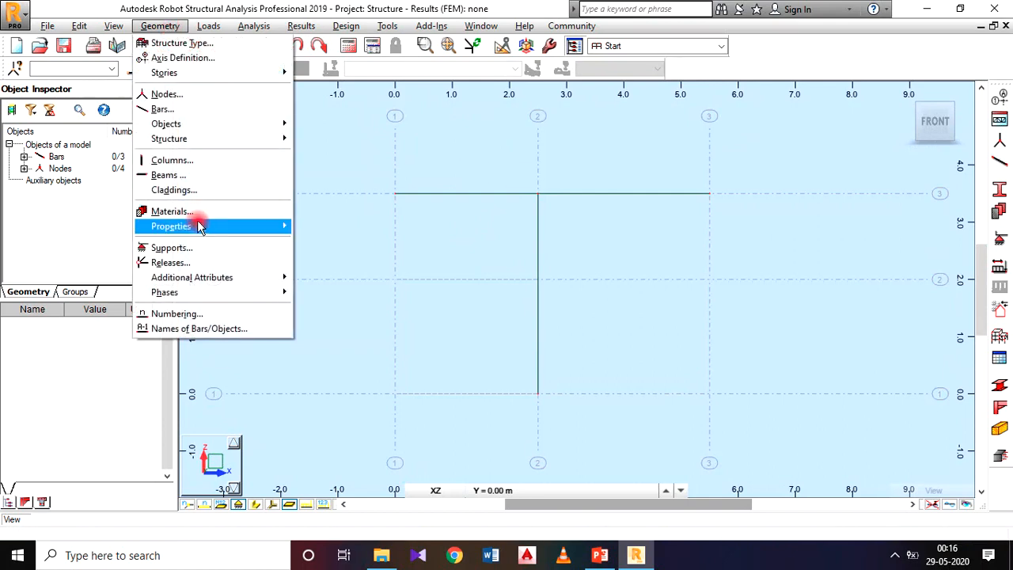
left_click(197, 247)
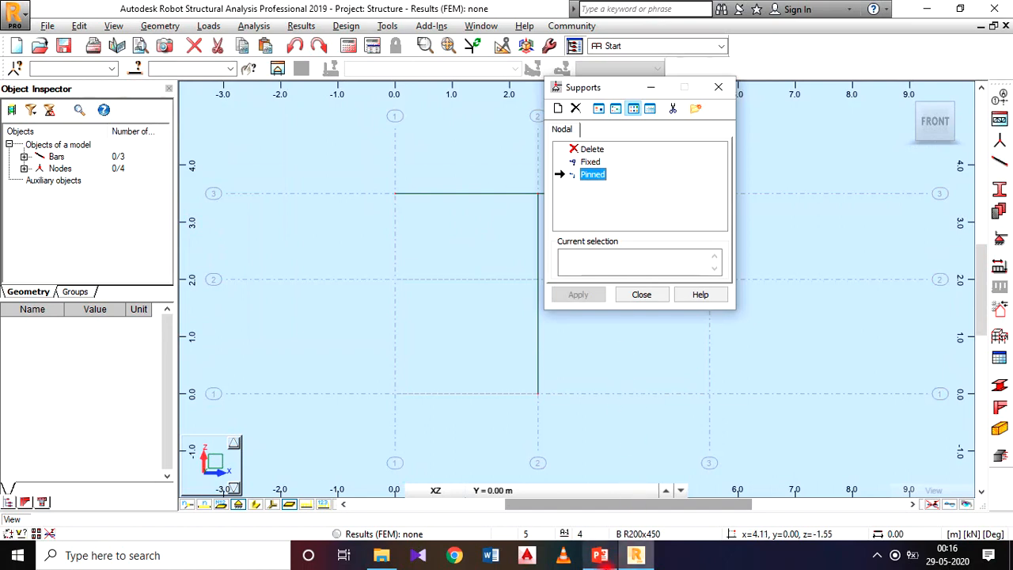
left_click(607, 557)
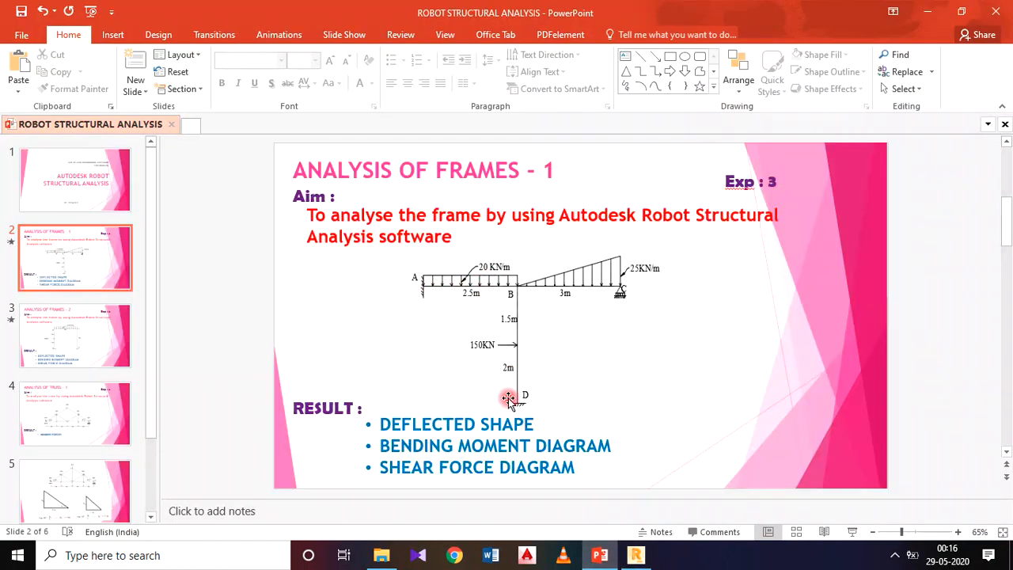
left_click(635, 555)
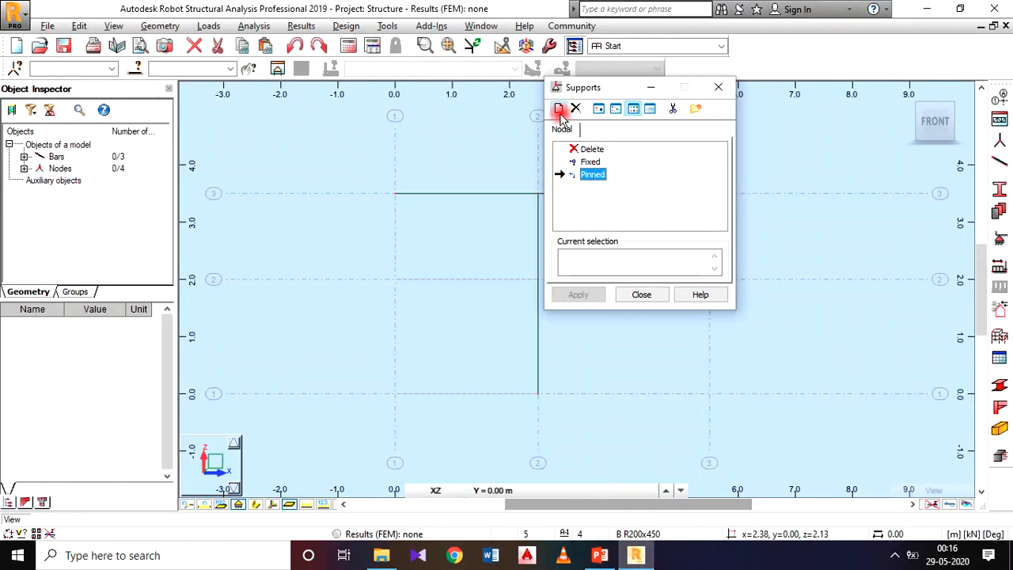
Define a new rigid nodal support labelled ROLLER with UX released and only UZ fixed.
left_click(559, 109)
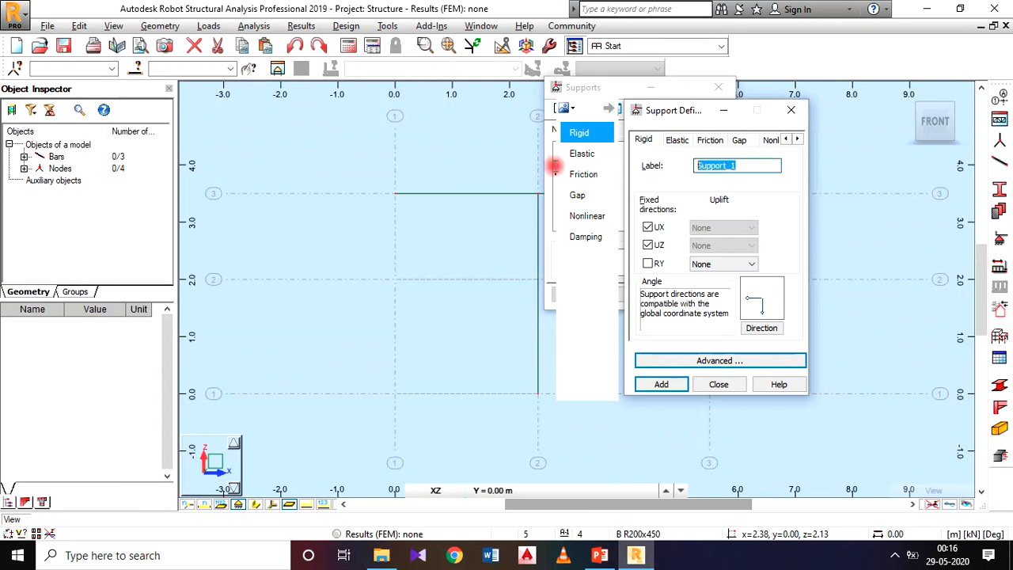
left_click(532, 168)
type("R")
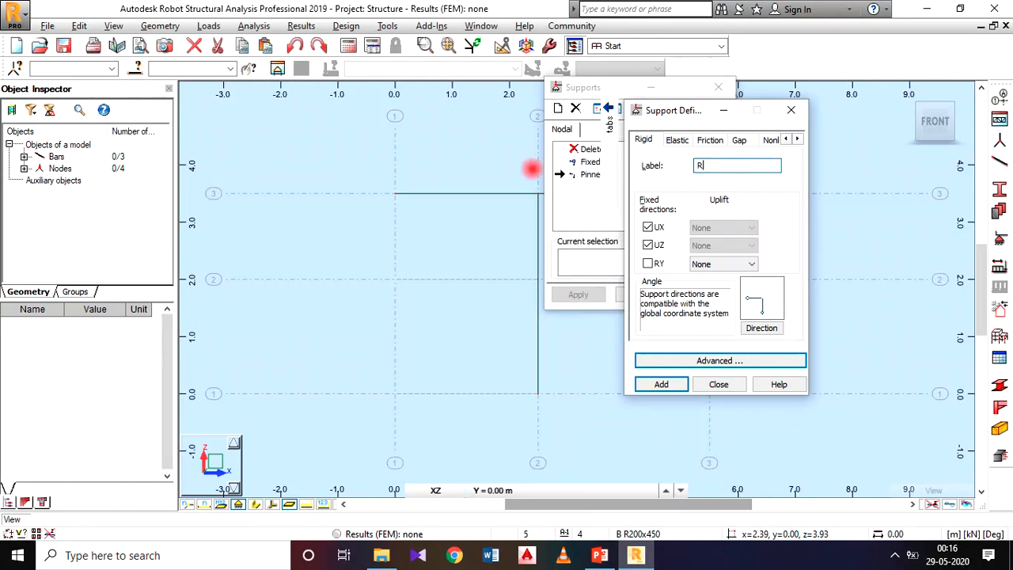
type("OLLER")
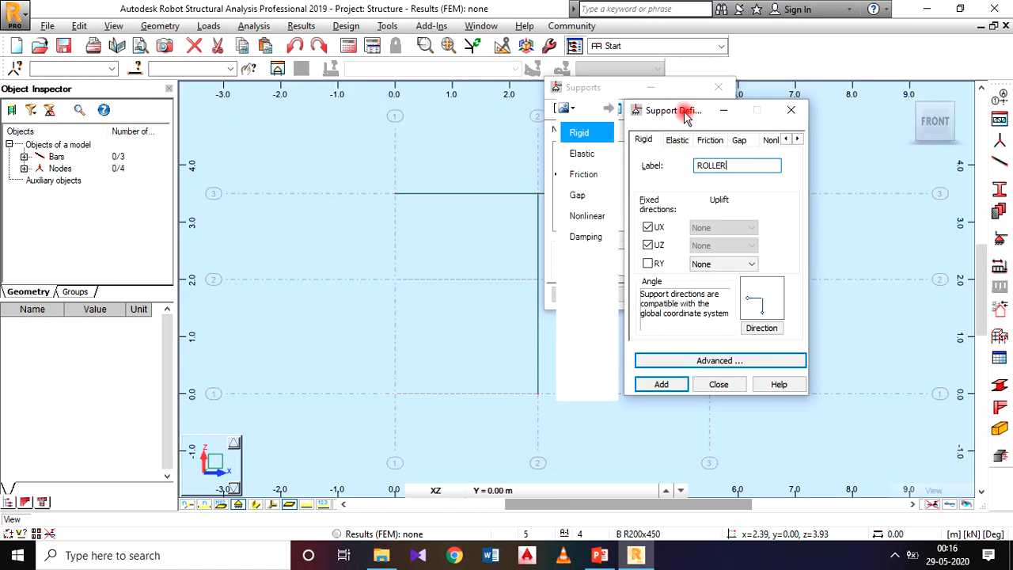
left_click_drag(686, 110, 655, 73)
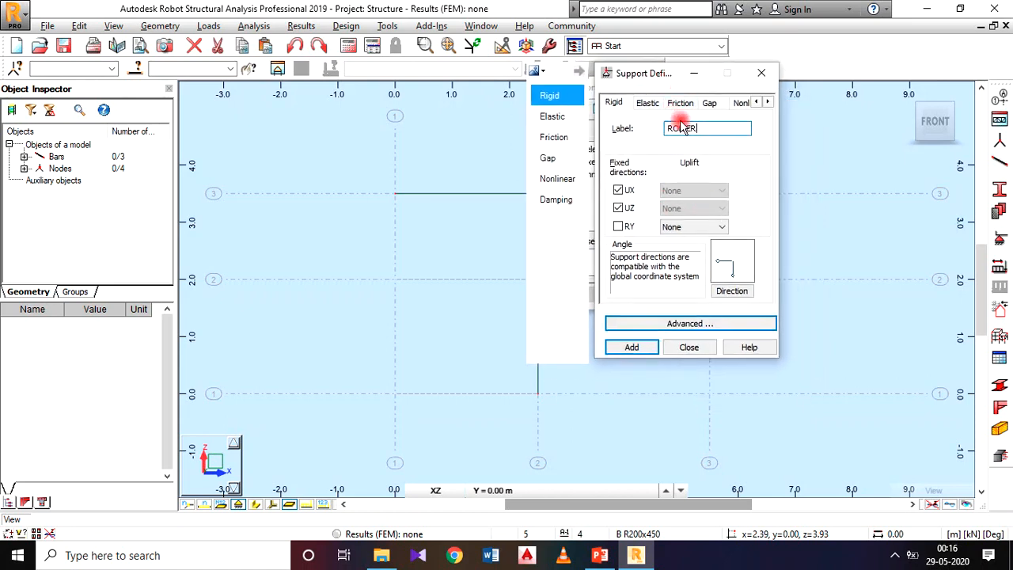
left_click(618, 191)
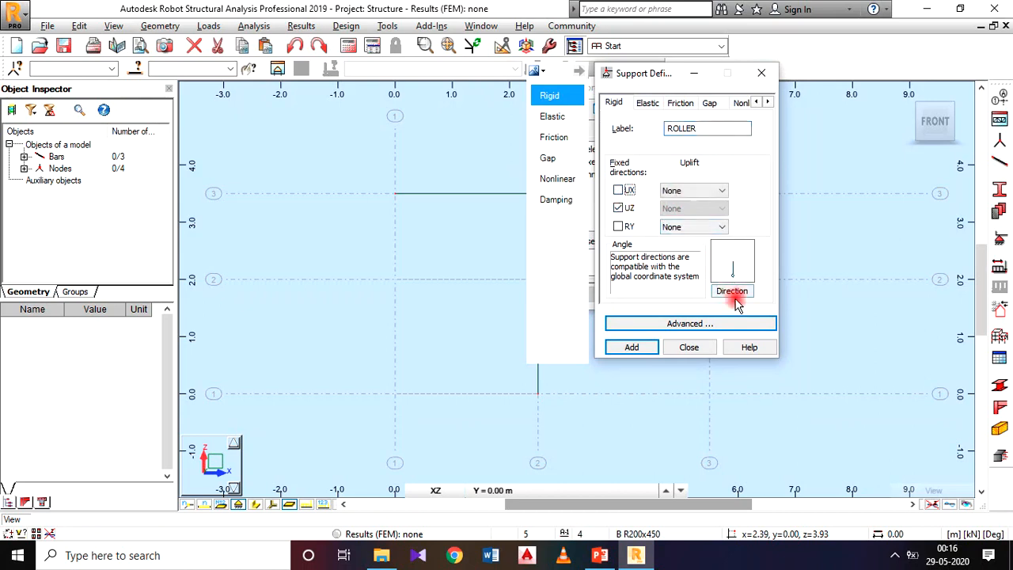
left_click(629, 347)
left_click(686, 347)
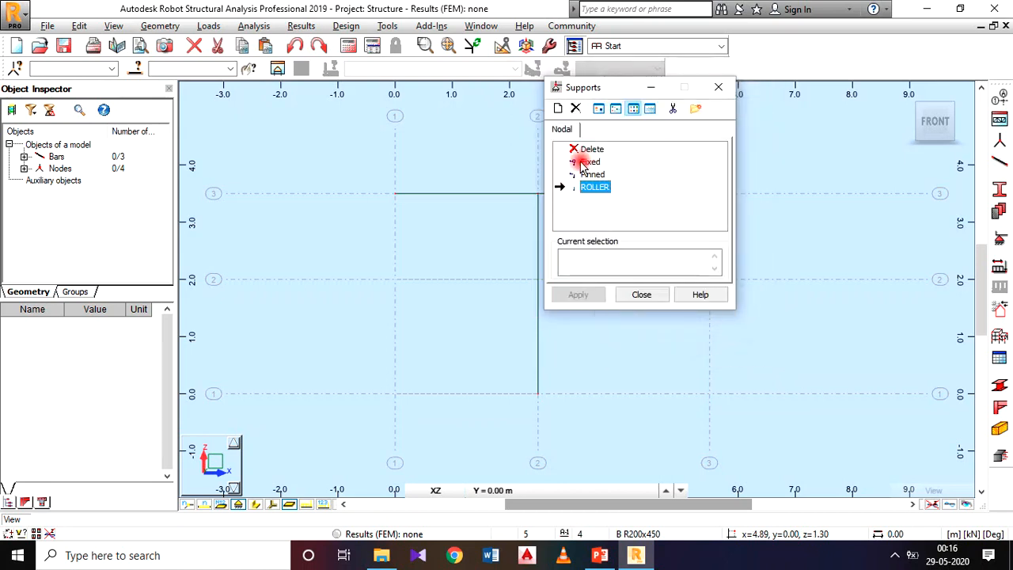
Assign Fixed supports to the beam's left end and the column base, and the ROLLER support to the beam's right end.
left_click_drag(573, 88, 231, 87)
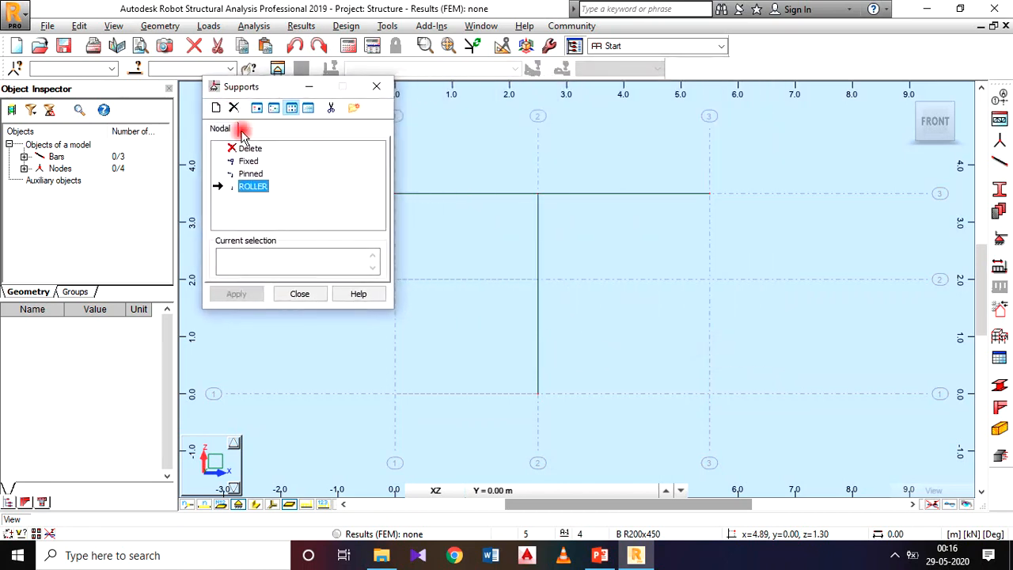
left_click(250, 163)
middle_click_drag(472, 152, 580, 143)
left_click(503, 184)
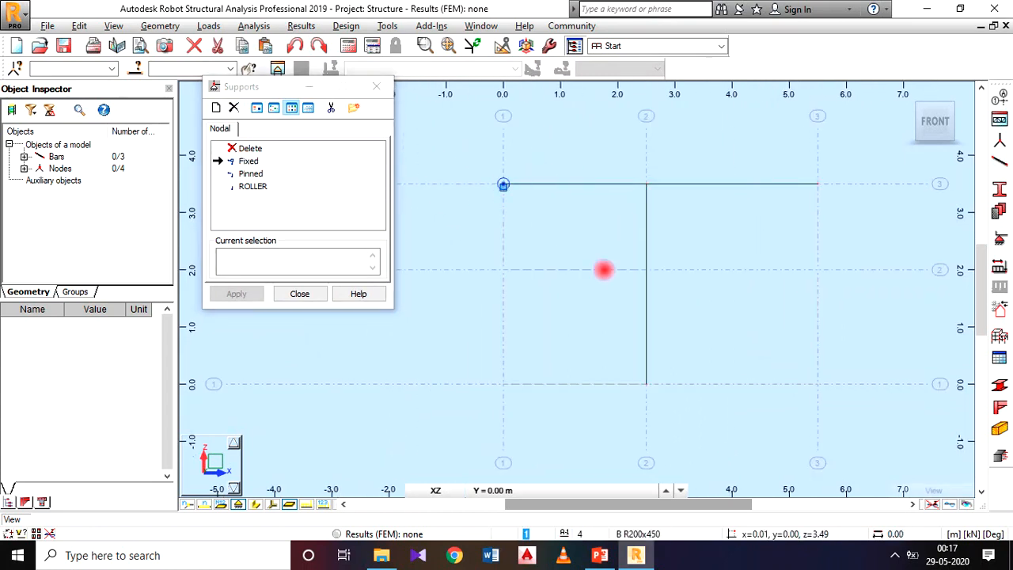
left_click(646, 384)
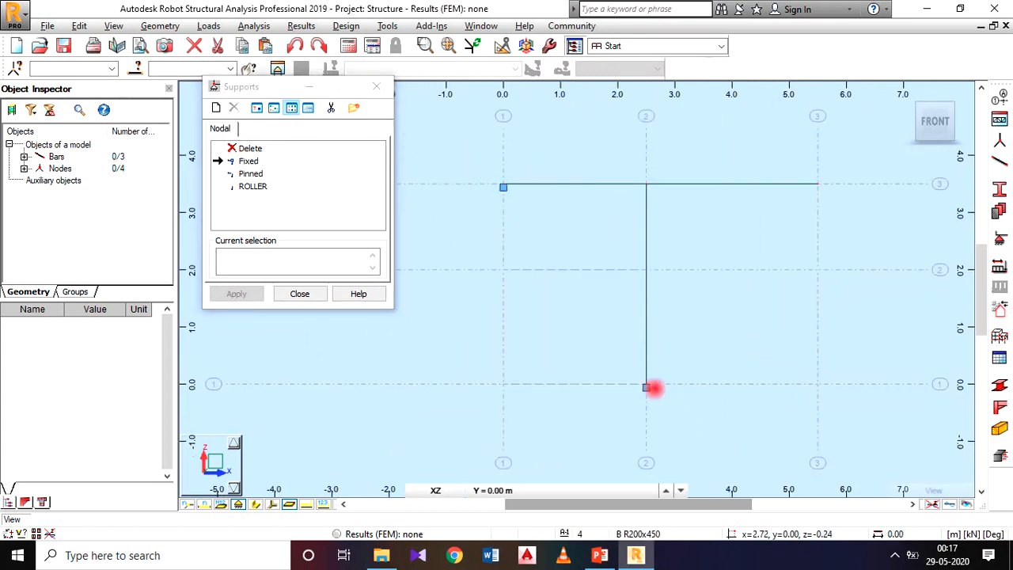
left_click(255, 188)
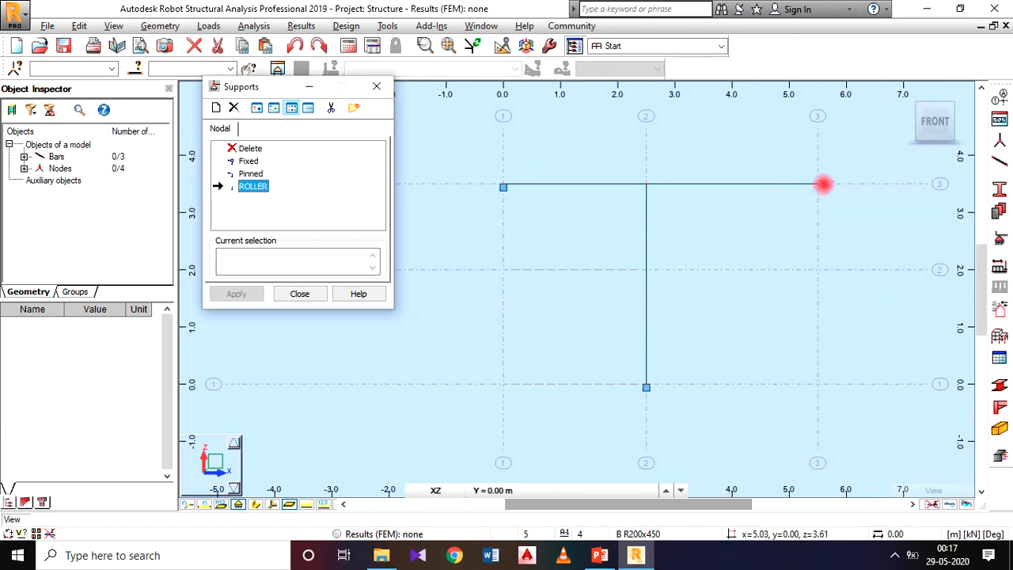
left_click(817, 185)
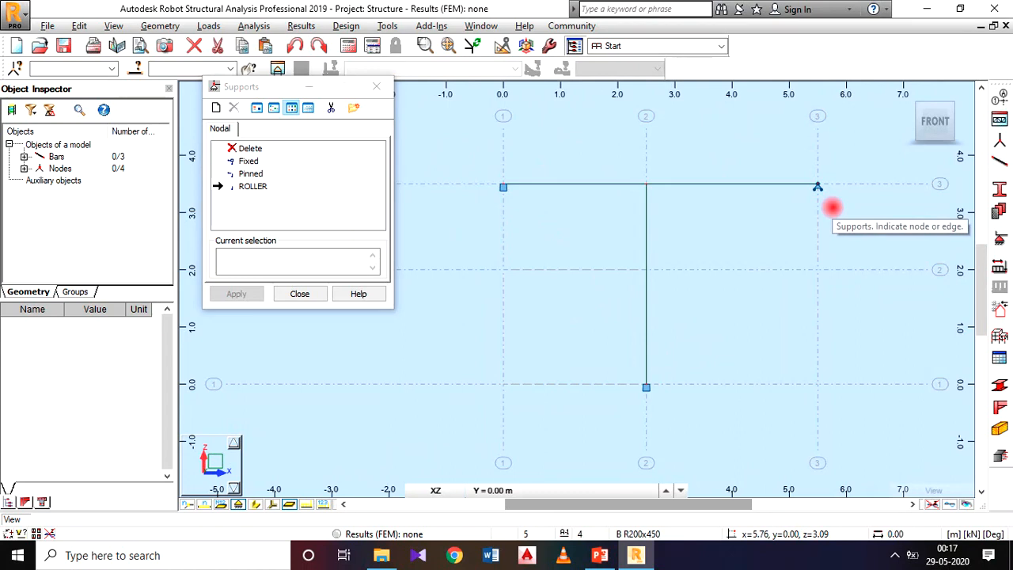
Close the support definitions, check the frame's loads on the PowerPoint slide, and return to Robot Structural Analysis.
left_click(300, 294)
middle_click_drag(617, 211, 535, 244)
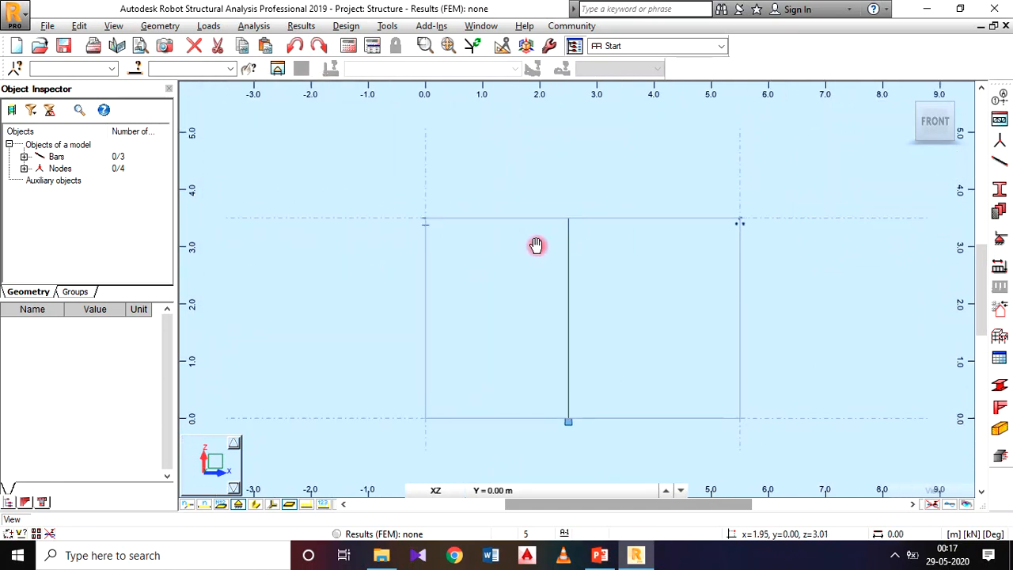
left_click(599, 555)
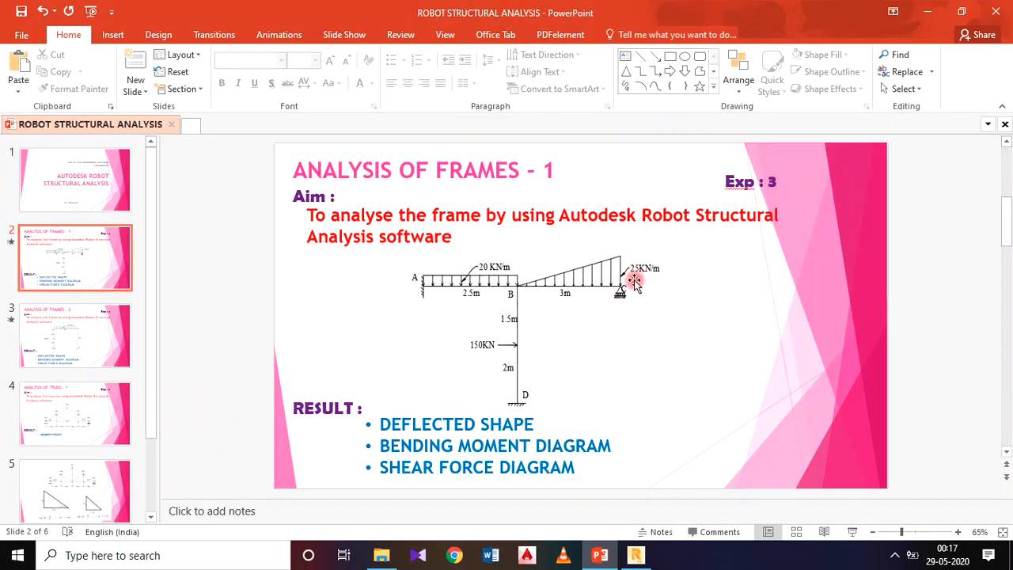
left_click(635, 555)
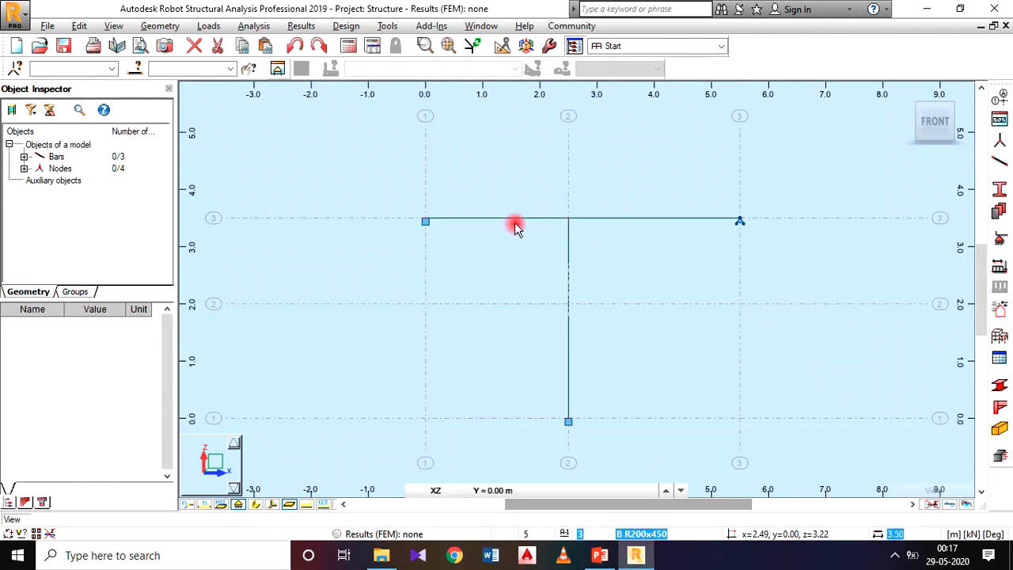
left_click(663, 220)
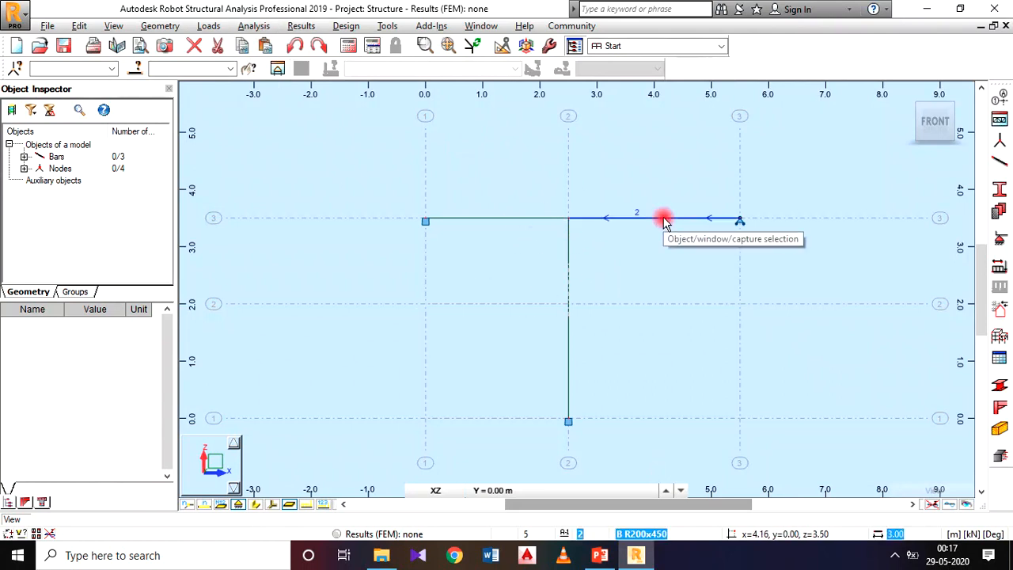
left_click(663, 220)
Open the load types and add a structural dead load case named DL1.
left_click(223, 28)
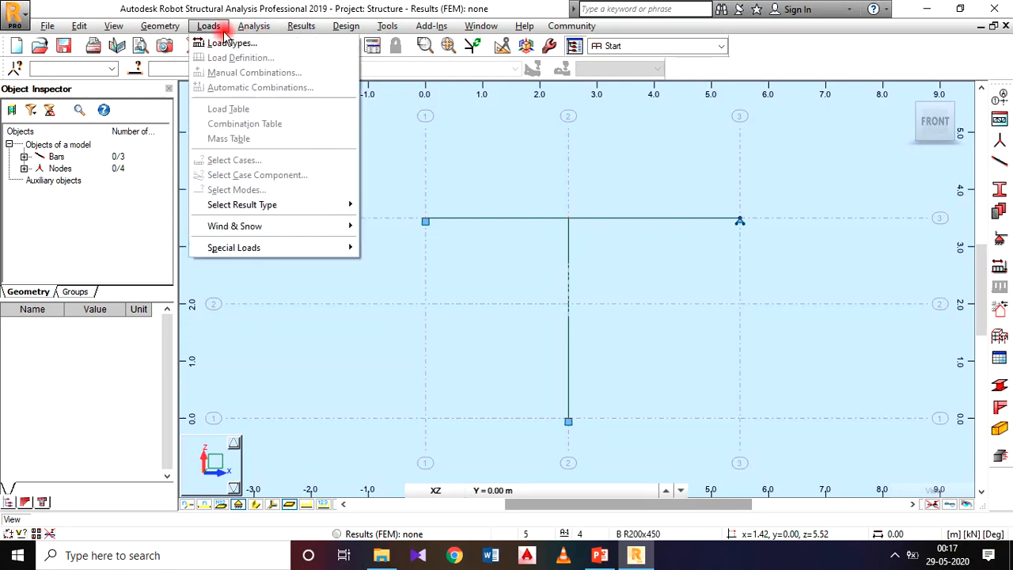
left_click(229, 43)
left_click_drag(594, 79, 440, 51)
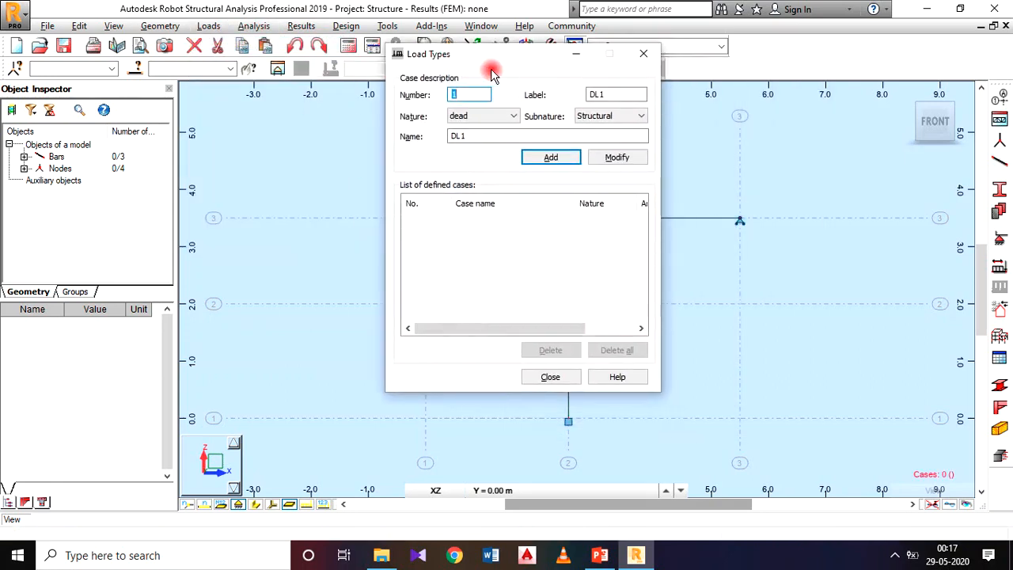
left_click(553, 157)
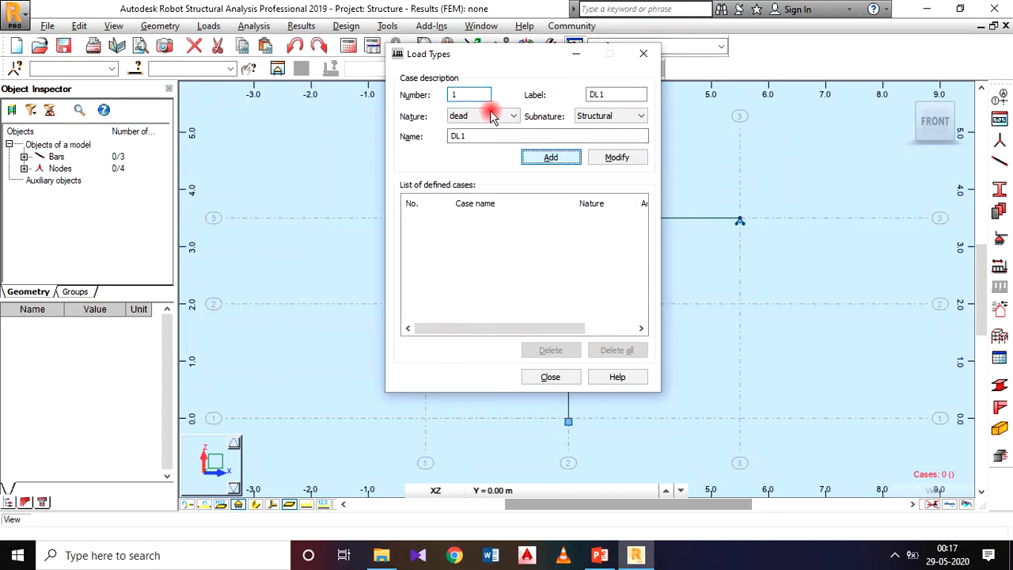
key("Return")
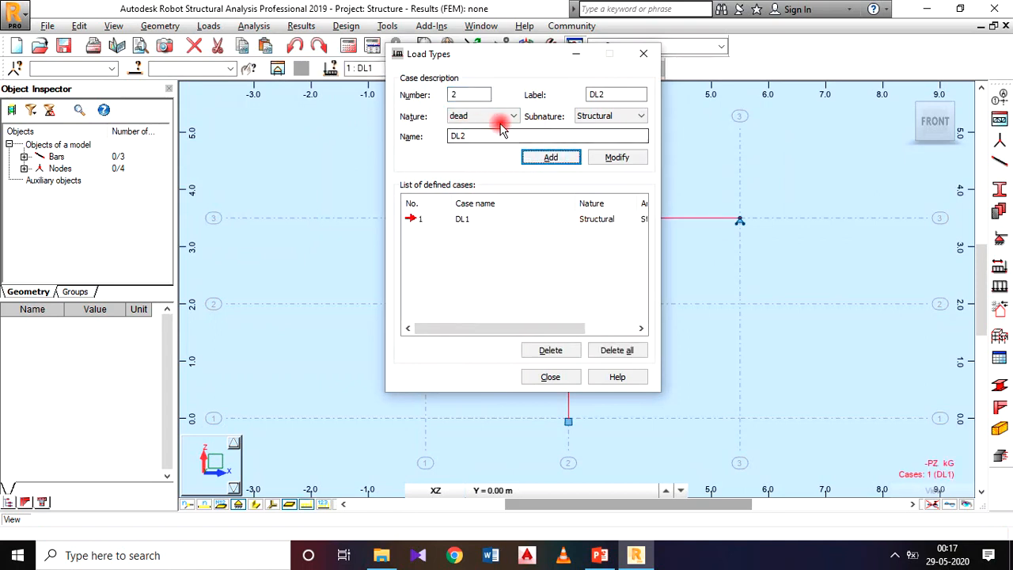
Add a live load case named LL1 and finish the load type definition.
left_click(507, 118)
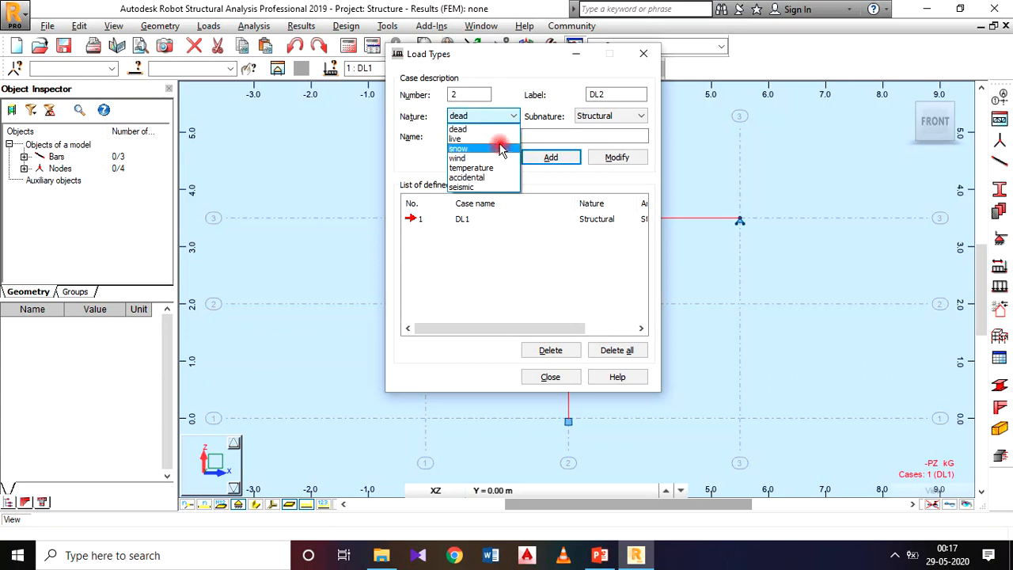
left_click(520, 136)
left_click(560, 159)
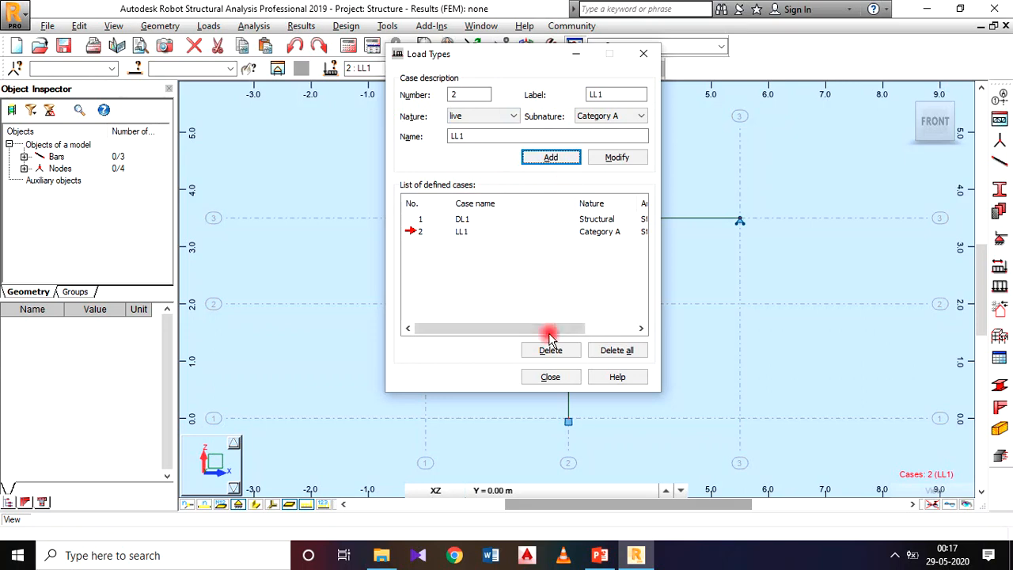
left_click(550, 376)
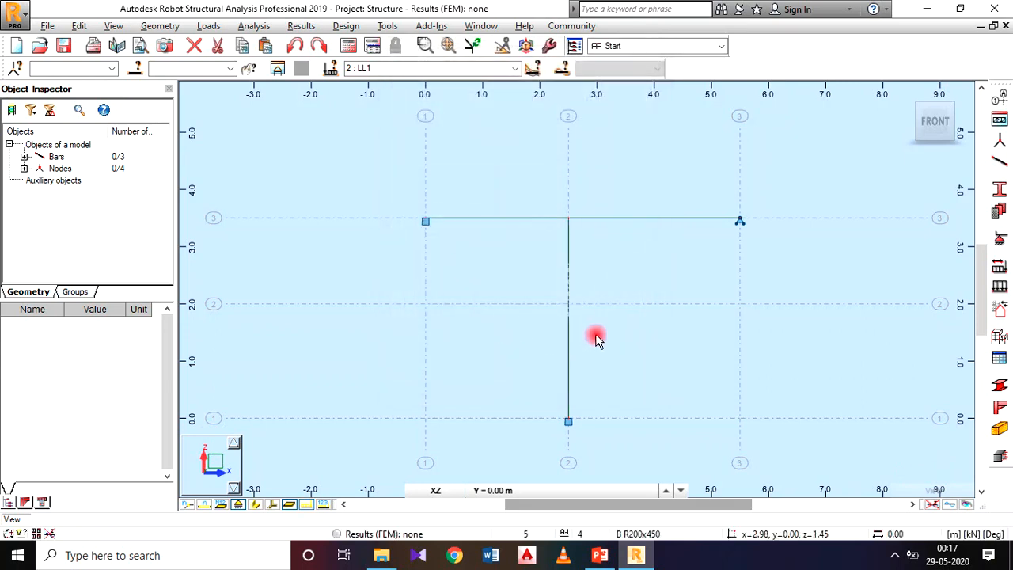
Check the PowerPoint slide and apply a uniform load of Z -20 kN/m in local coordinates to the beam's left bar under case LL1.
left_click(209, 26)
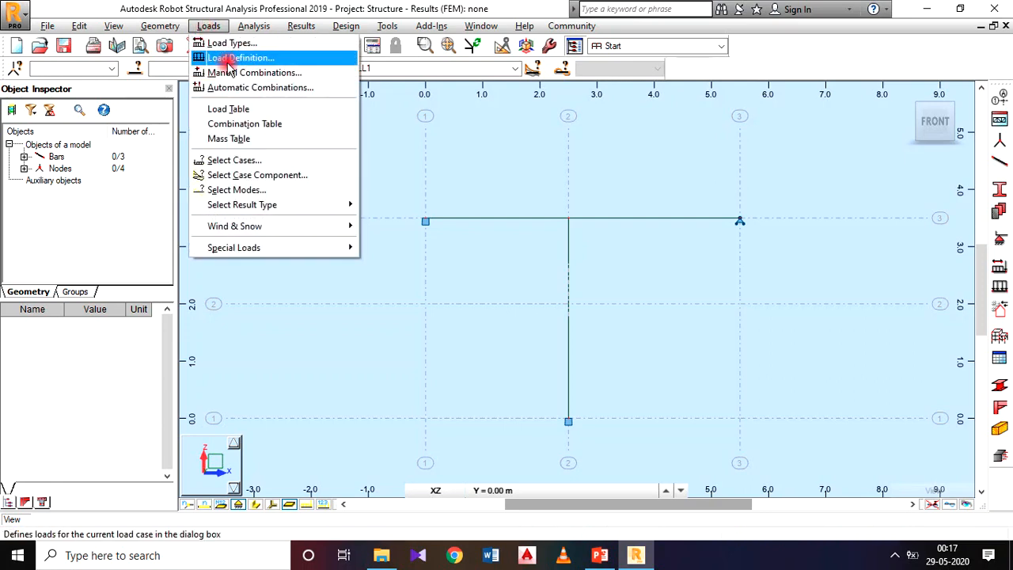
left_click(229, 63)
left_click_drag(860, 87, 238, 61)
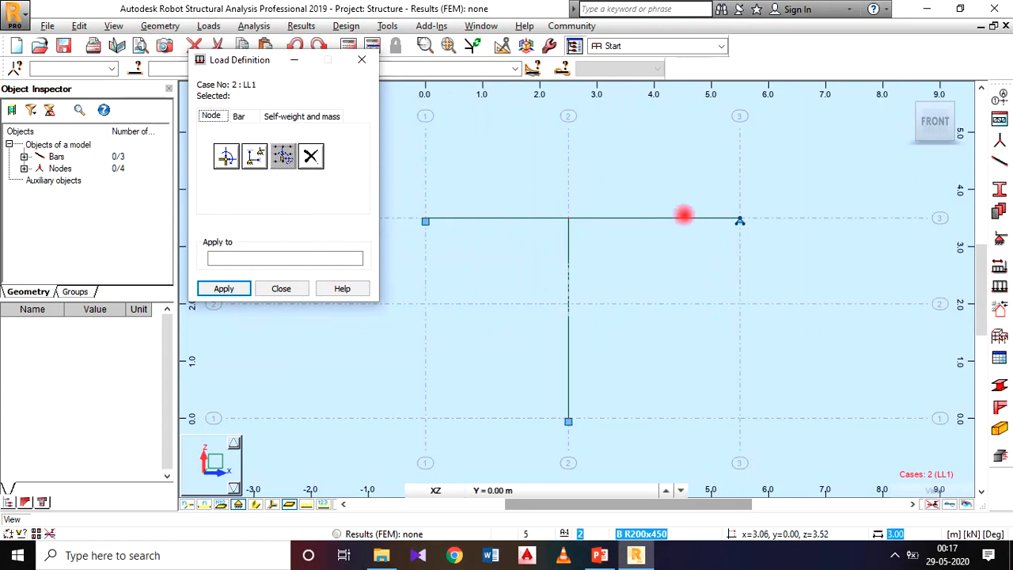
left_click(239, 117)
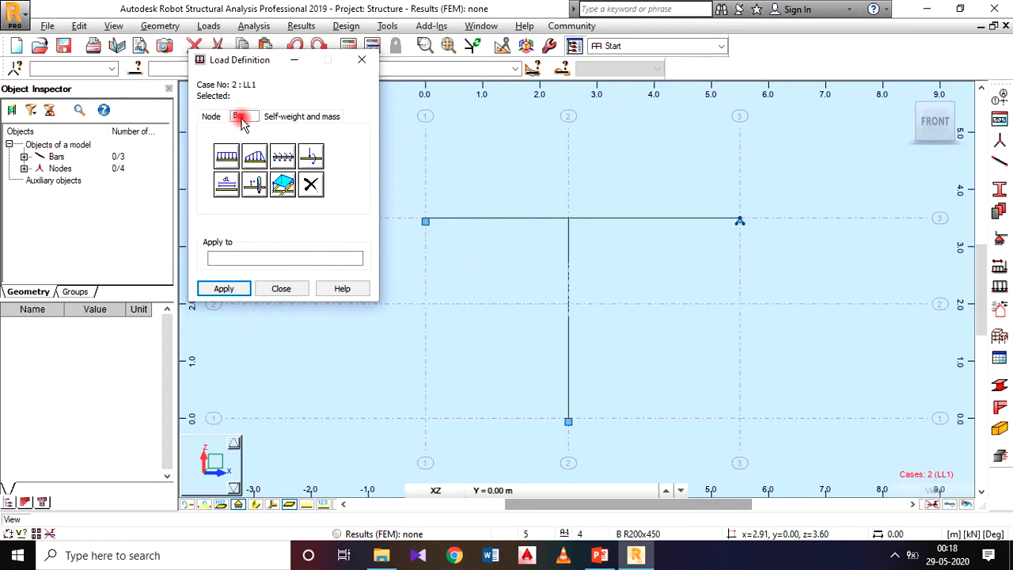
left_click(226, 158)
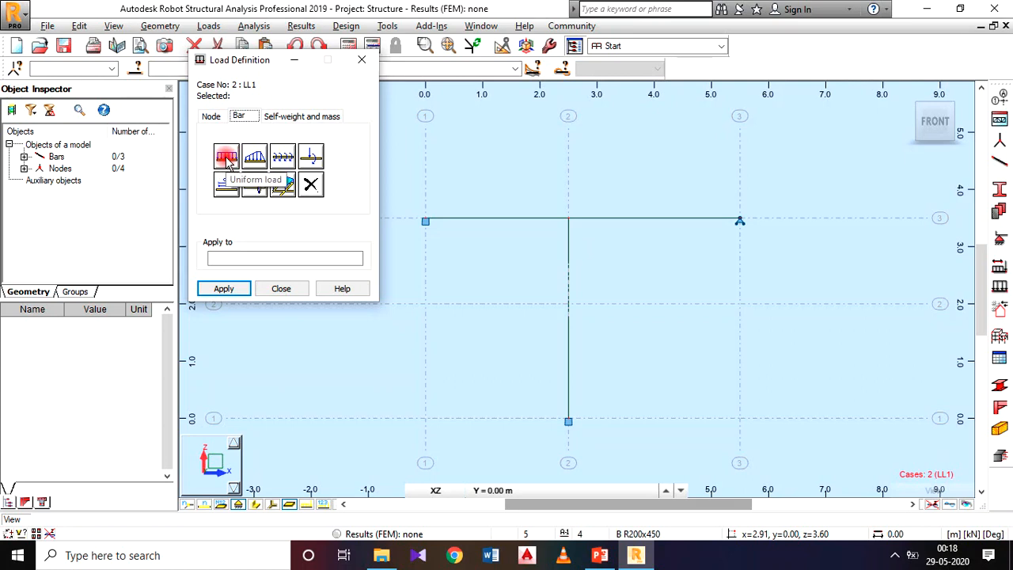
left_click_drag(237, 84, 294, 83)
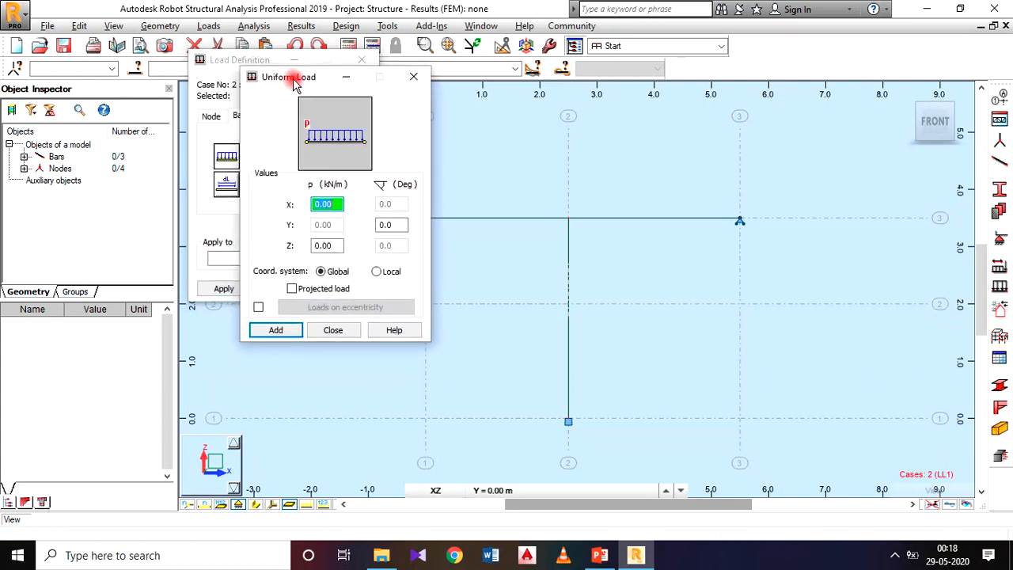
left_click(599, 554)
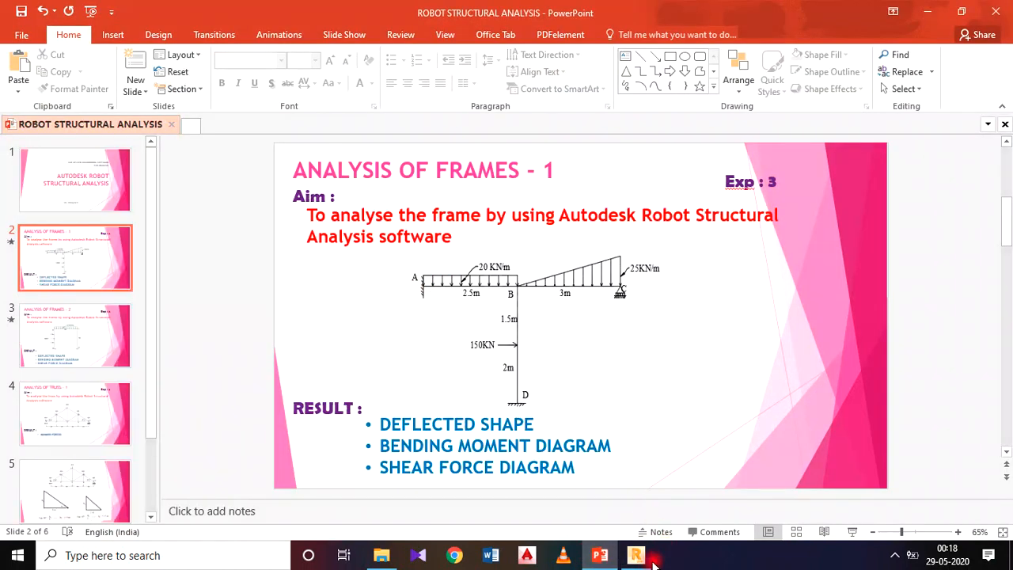
left_click(641, 557)
left_click(331, 246)
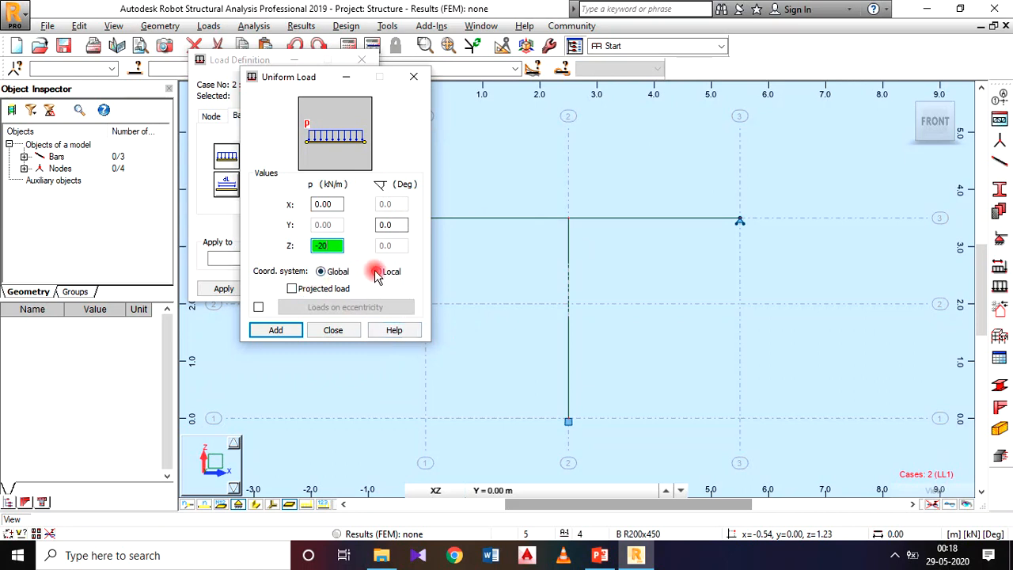
left_click(375, 272)
left_click(276, 330)
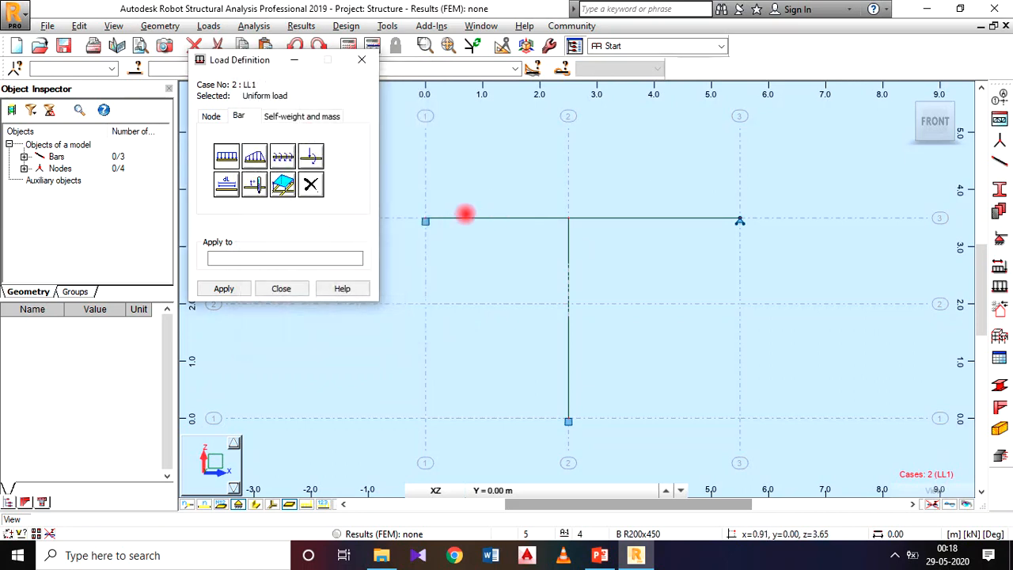
left_click(499, 219)
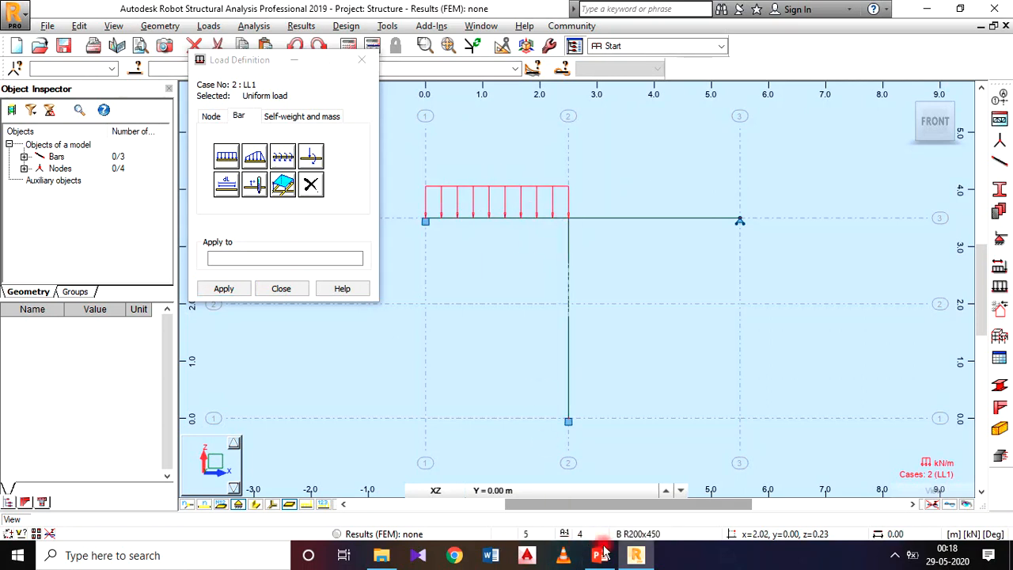
Check the PowerPoint slide and apply a local Z trapezoidal load with p2 -25 kN/m and absolute x2 3.00 m to the beam's right bar.
key("alt+Tab")
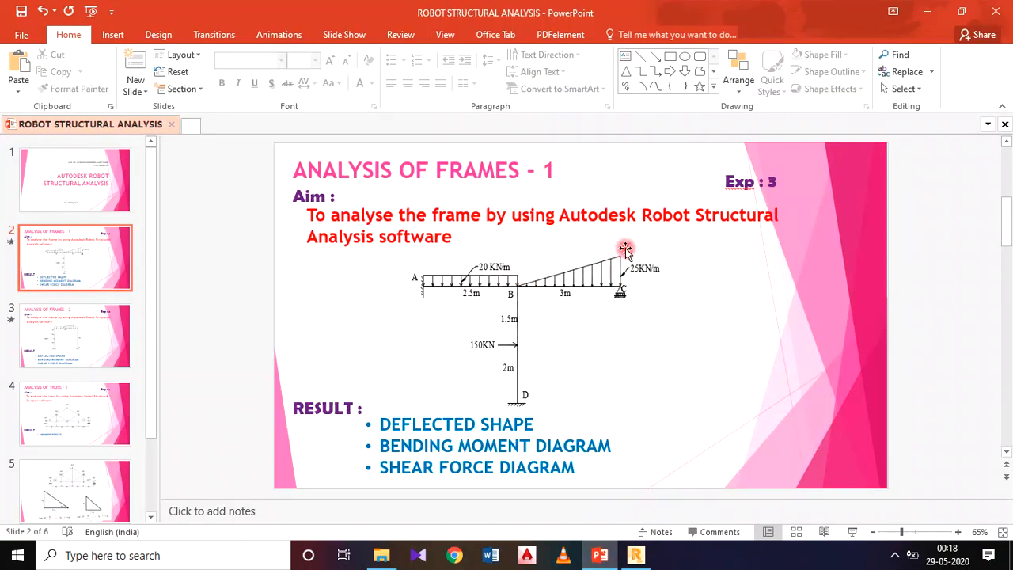
left_click(635, 554)
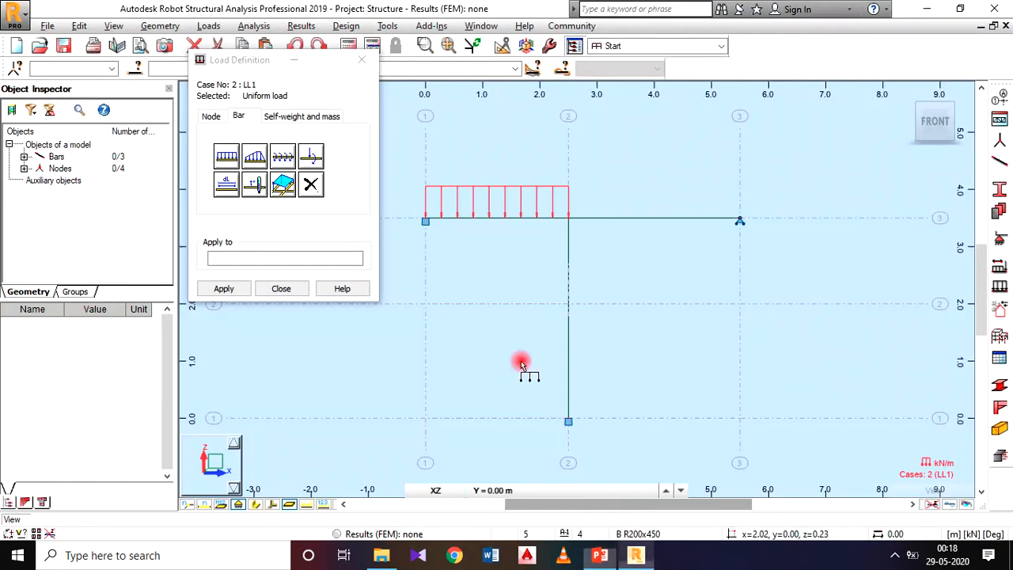
left_click(256, 158)
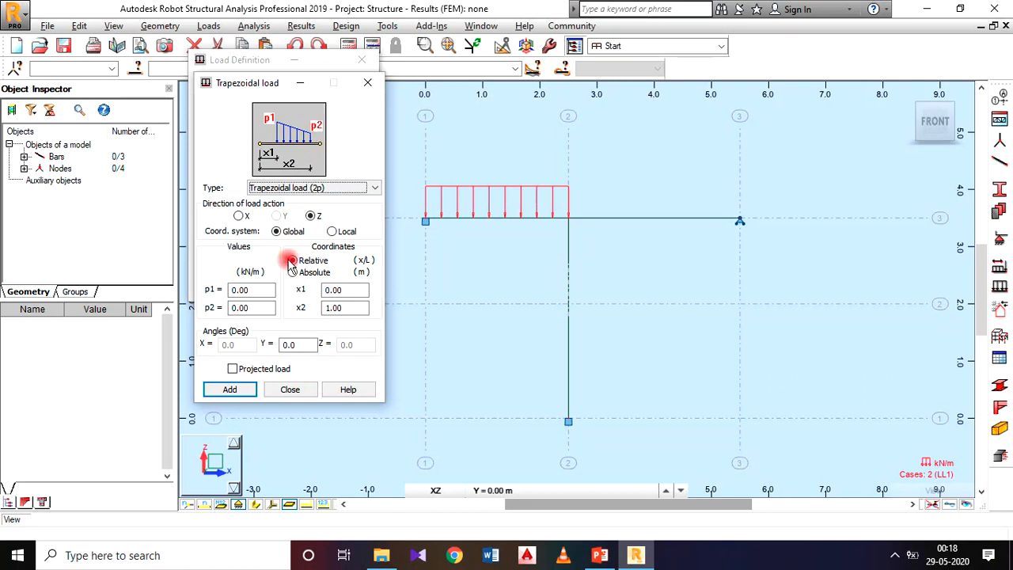
left_click_drag(256, 308, 197, 308)
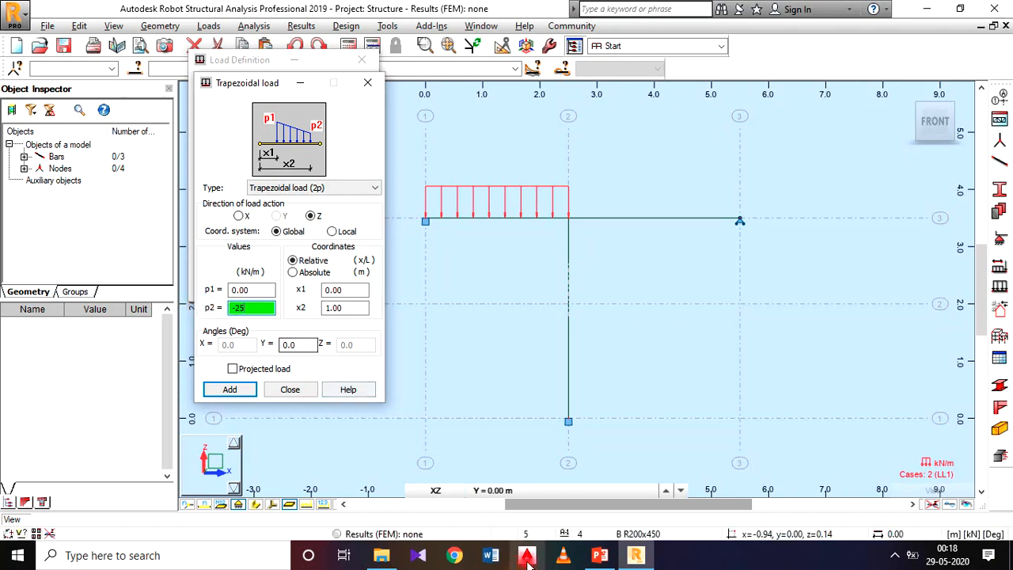
left_click(599, 555)
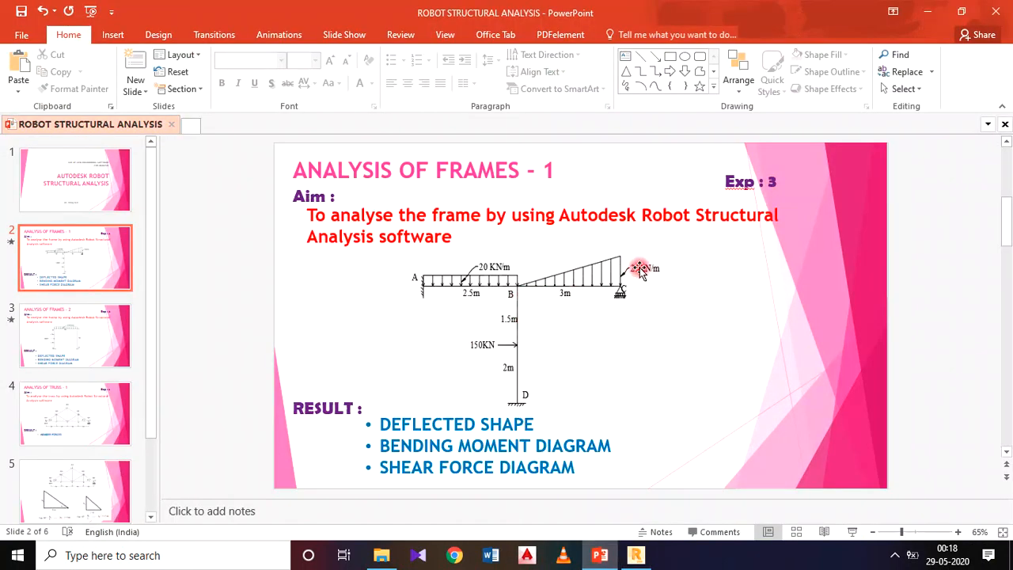
left_click(635, 554)
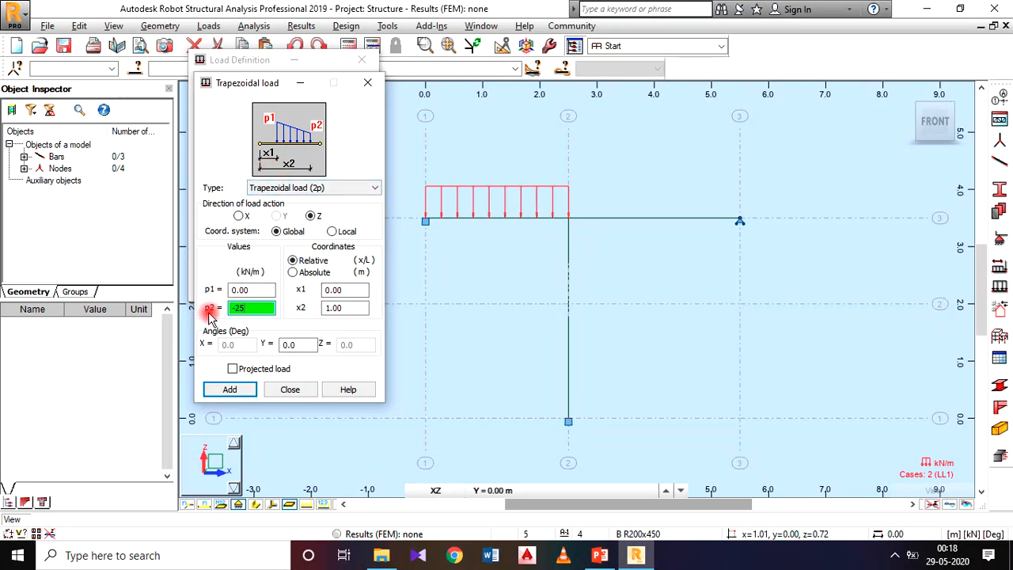
left_click(333, 306)
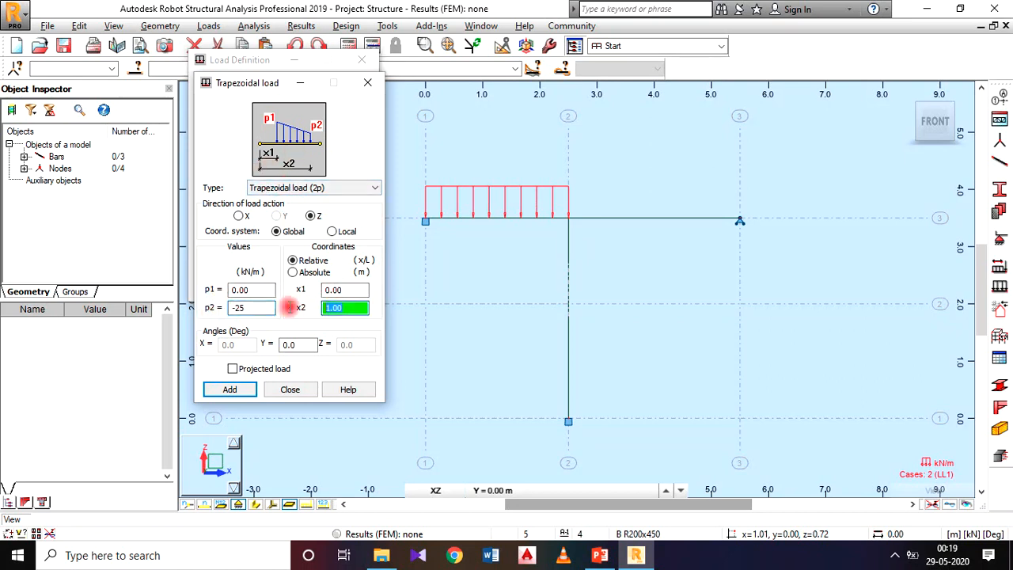
left_click(304, 274)
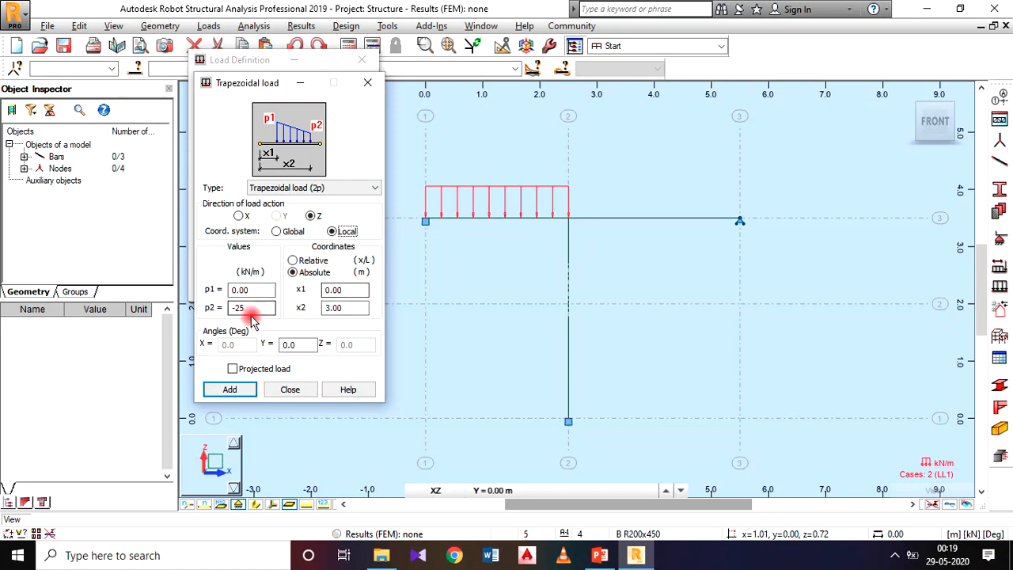
left_click(242, 395)
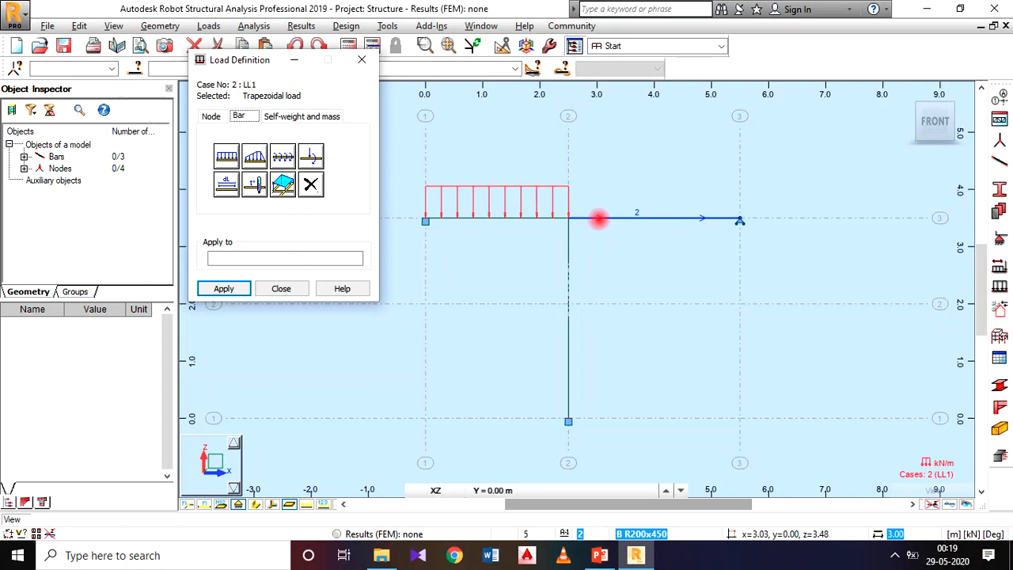
scroll(599, 218, "up", 2)
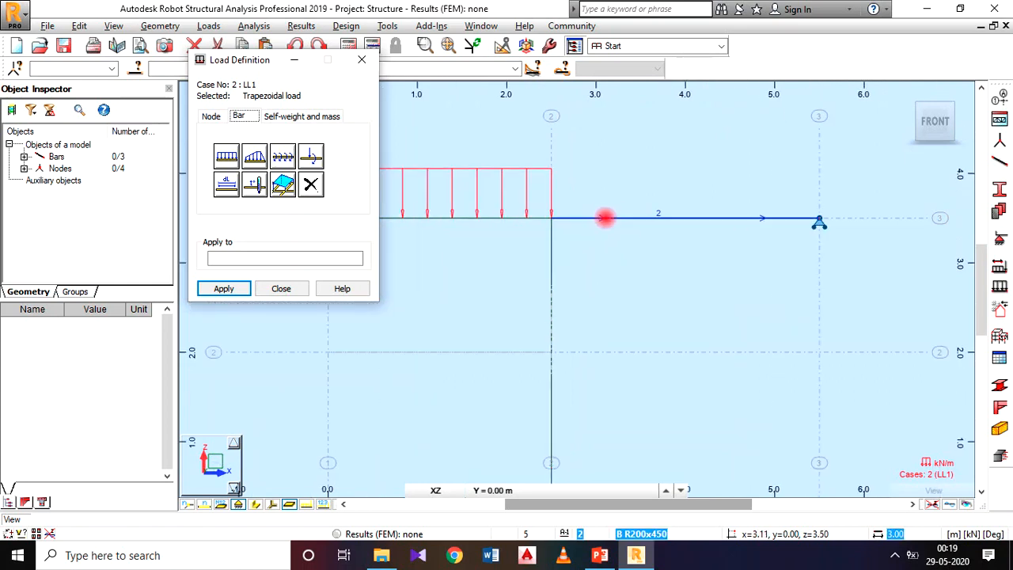
left_click(604, 218)
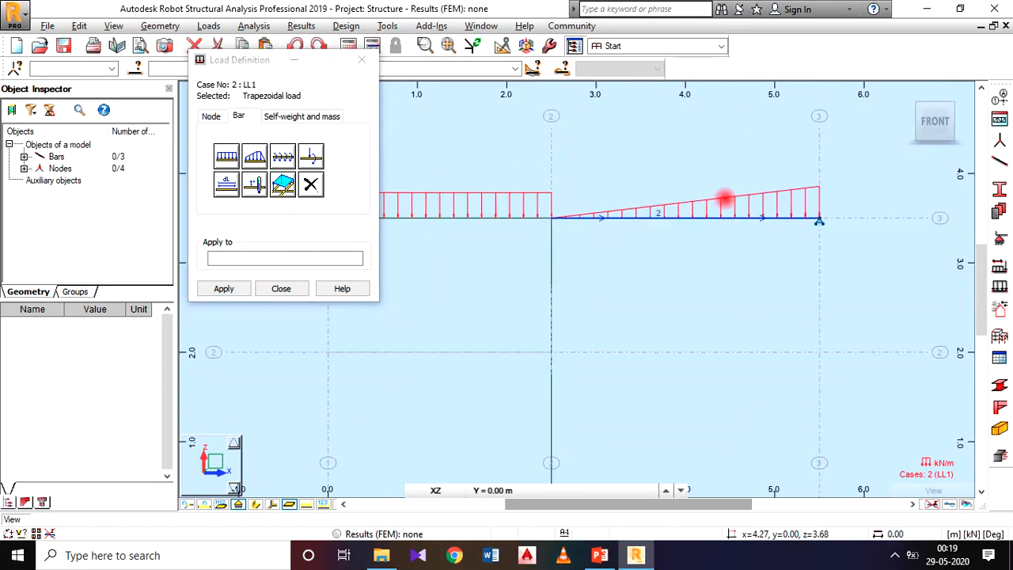
Check the column load on the PowerPoint slide and define a bar force of X 150 kN in local coordinates.
scroll(687, 297, "down", 2)
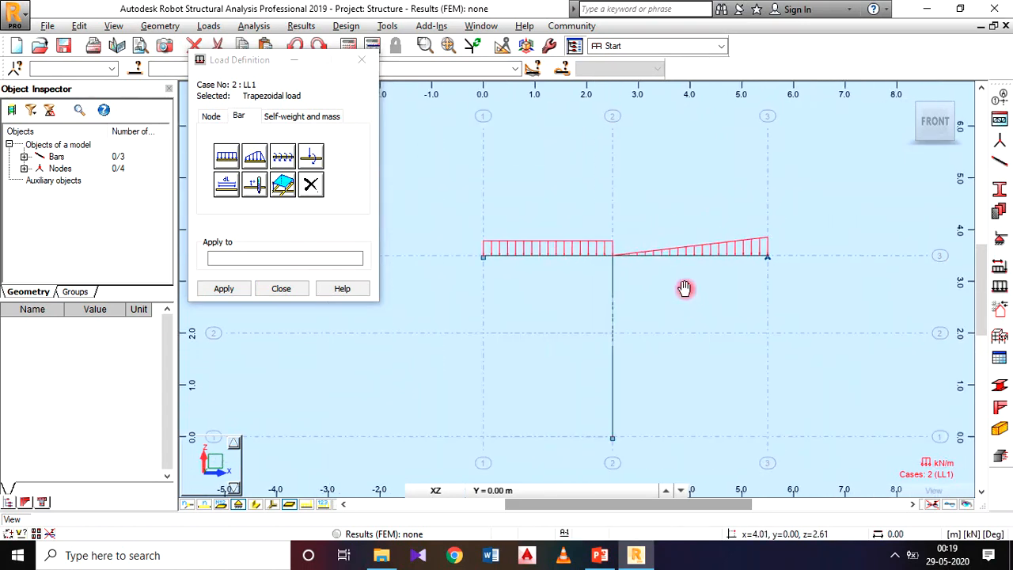
middle_click_drag(687, 297, 682, 228)
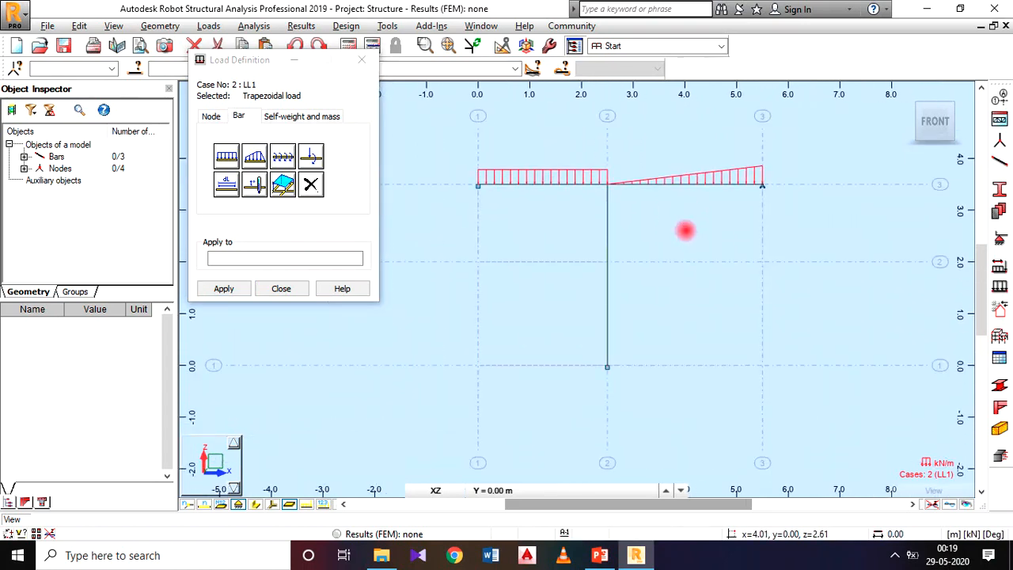
left_click(600, 554)
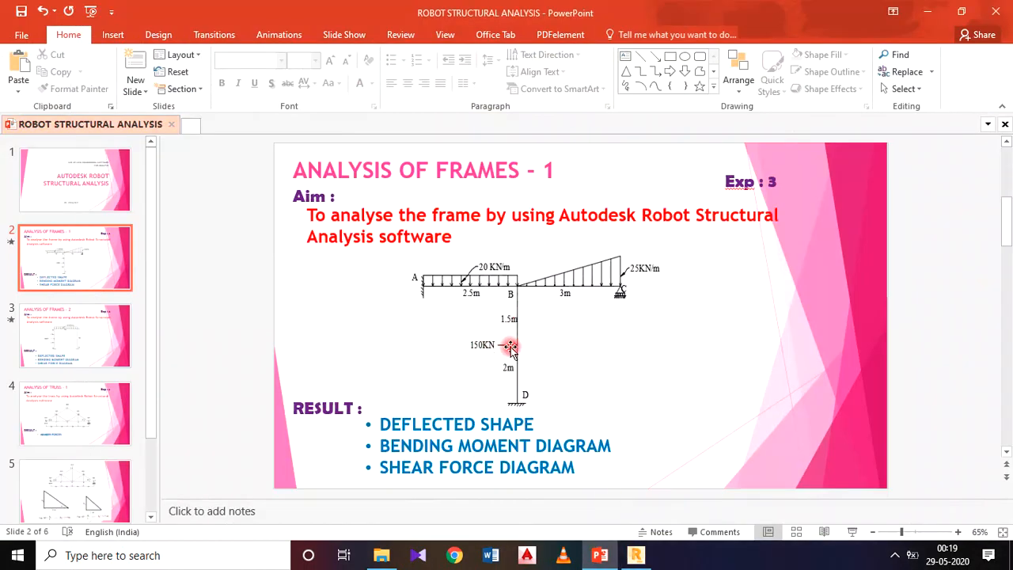
left_click(636, 554)
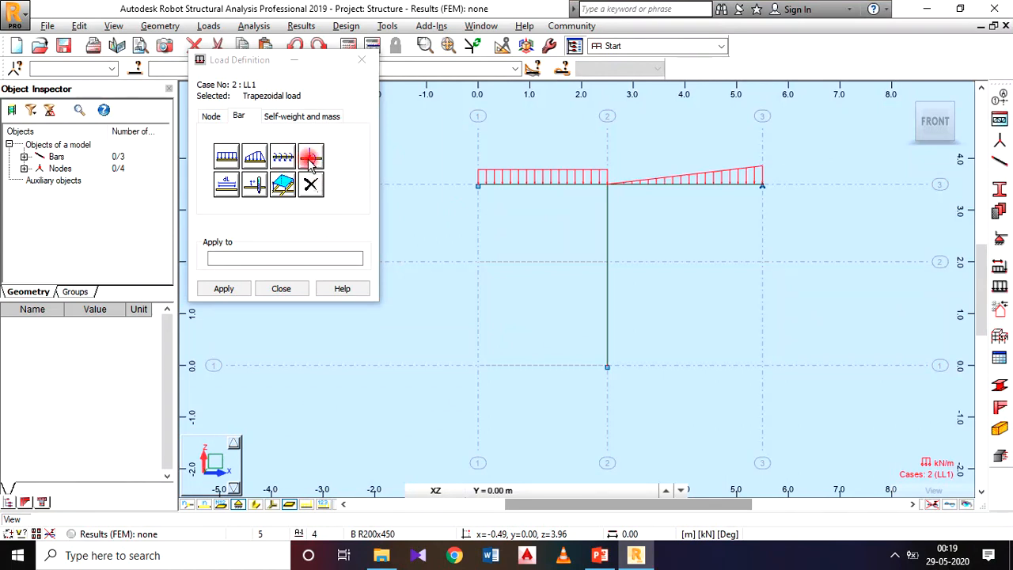
left_click(313, 159)
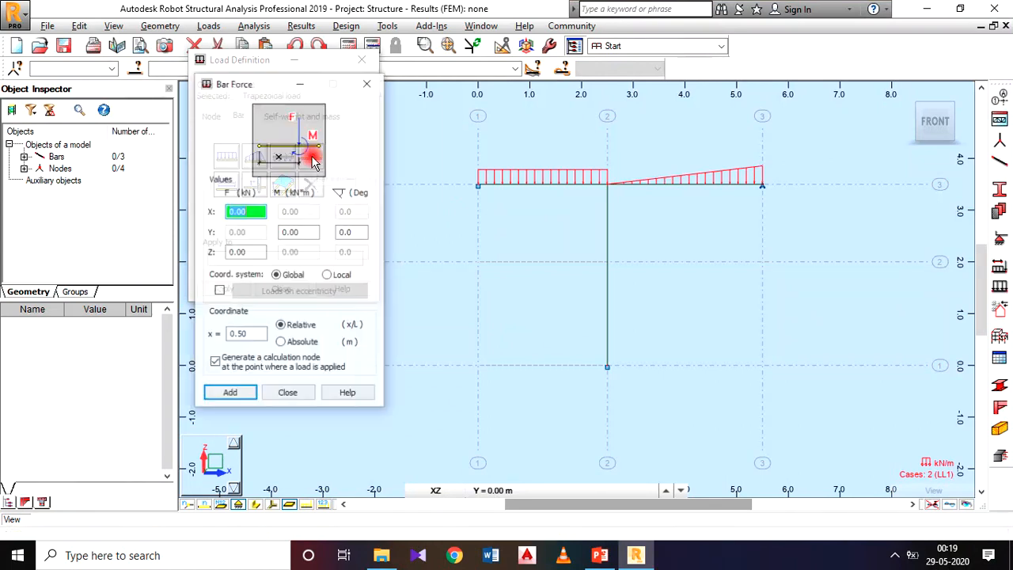
left_click(598, 555)
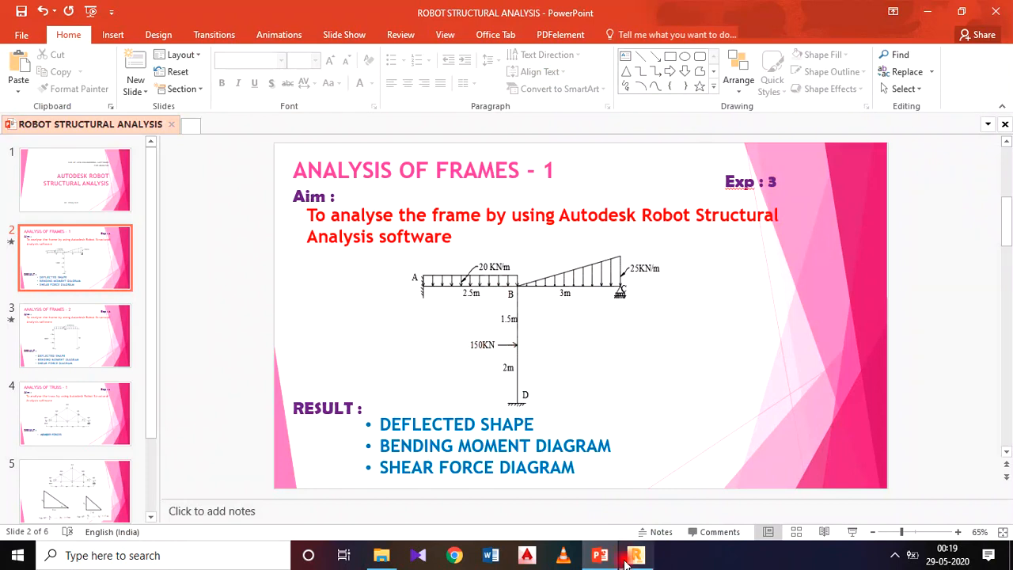
left_click(635, 558)
double_click(234, 211)
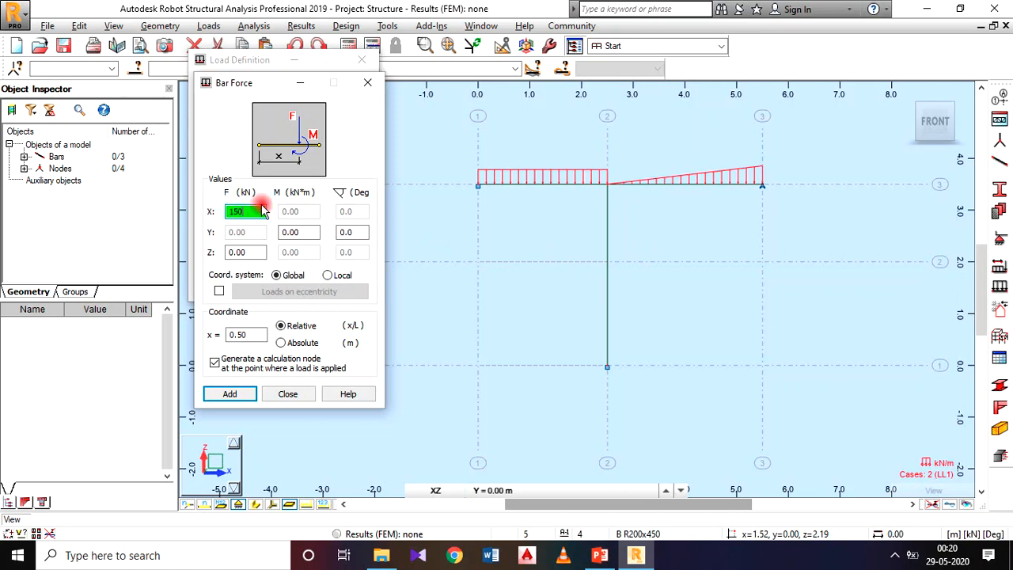
left_click(326, 277)
Recheck the PowerPoint slide, place the bar force at absolute x 2 m, apply it to the column and finish load definition.
left_click(598, 554)
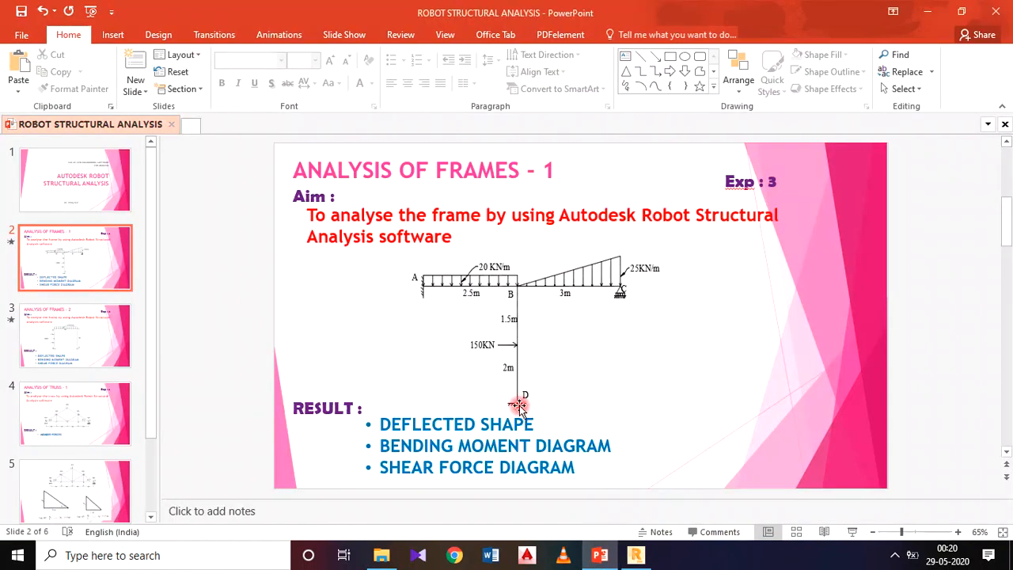
left_click(636, 555)
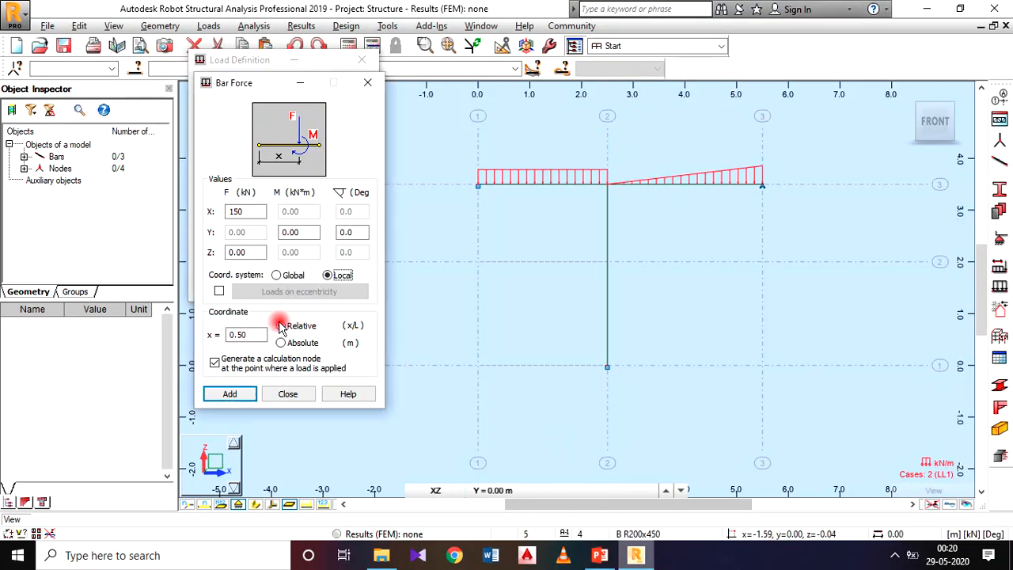
left_click(314, 344)
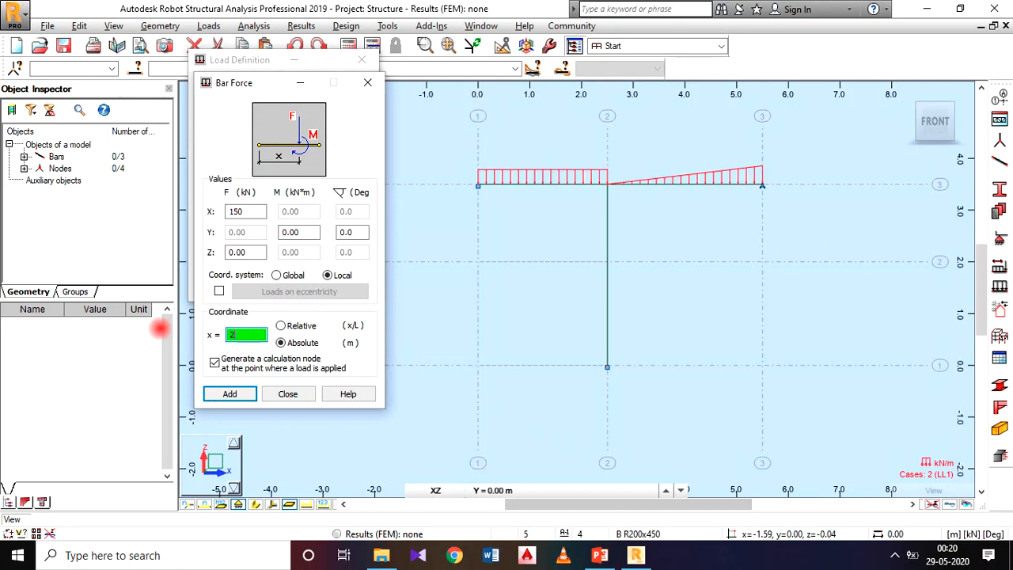
left_click(237, 393)
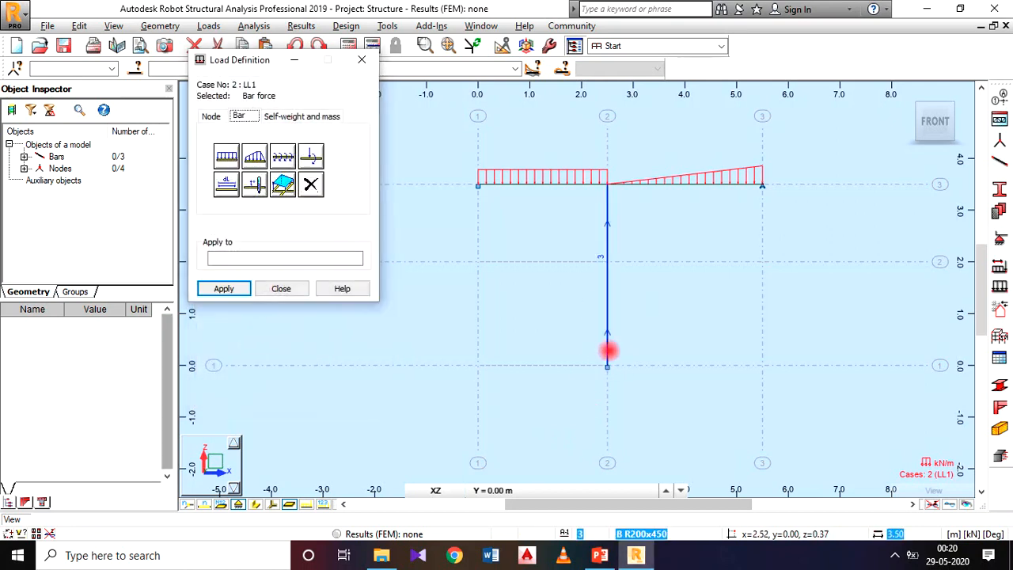
left_click(606, 341)
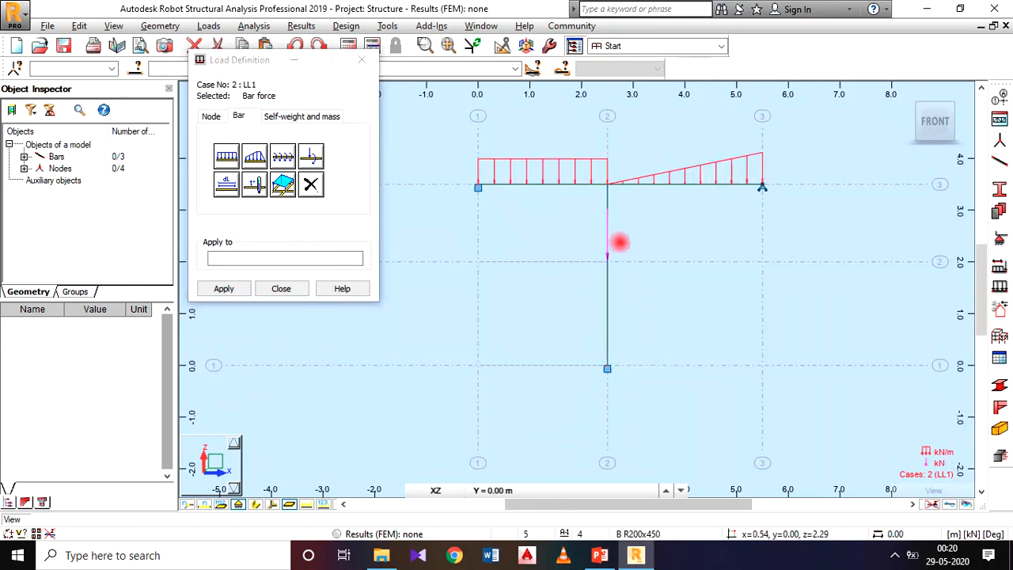
left_click(283, 290)
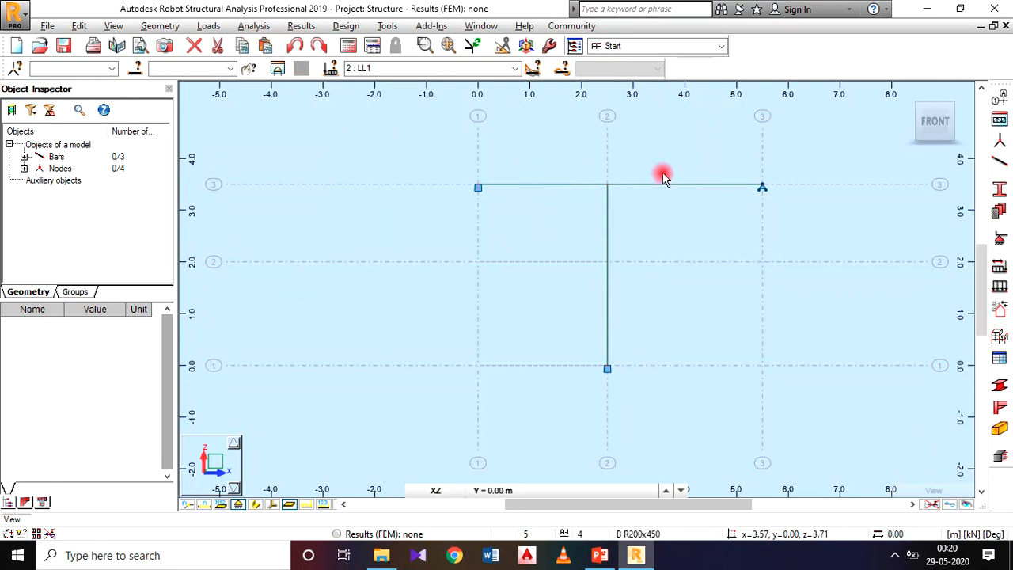
Turn on the display of load symbols and load values for the frame.
right_click(344, 219)
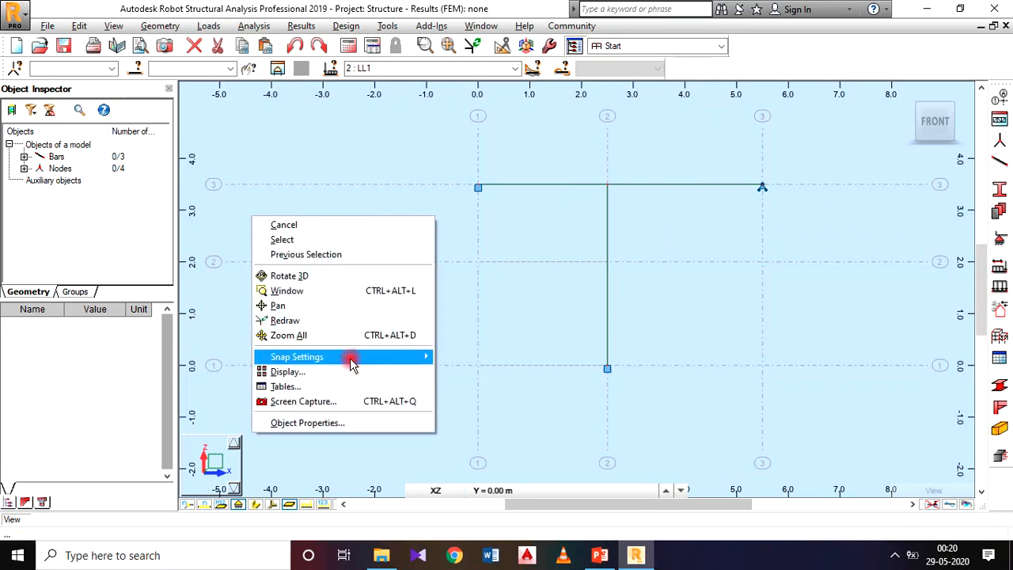
left_click(351, 432)
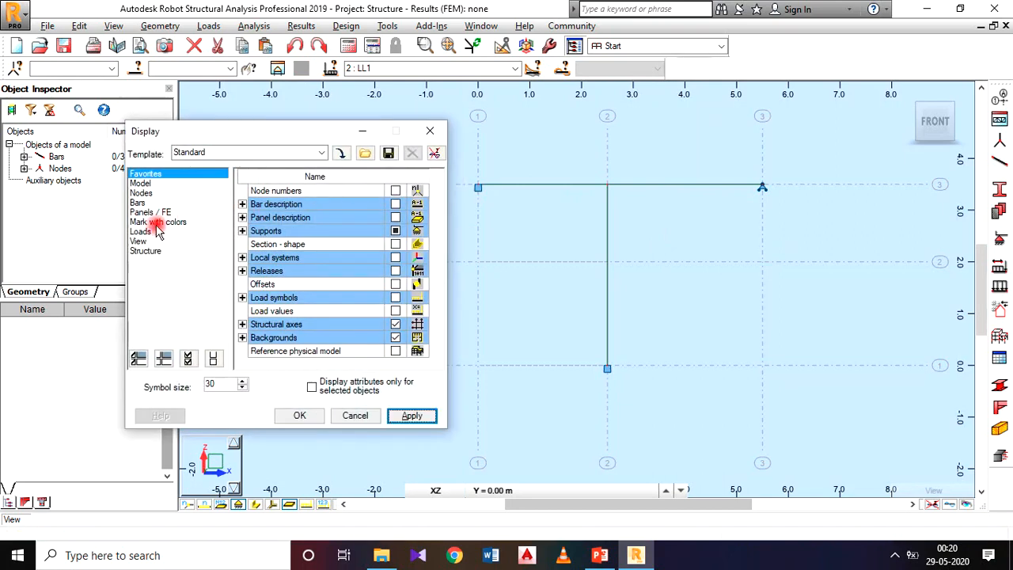
left_click(144, 231)
left_click(395, 190)
left_click(396, 204)
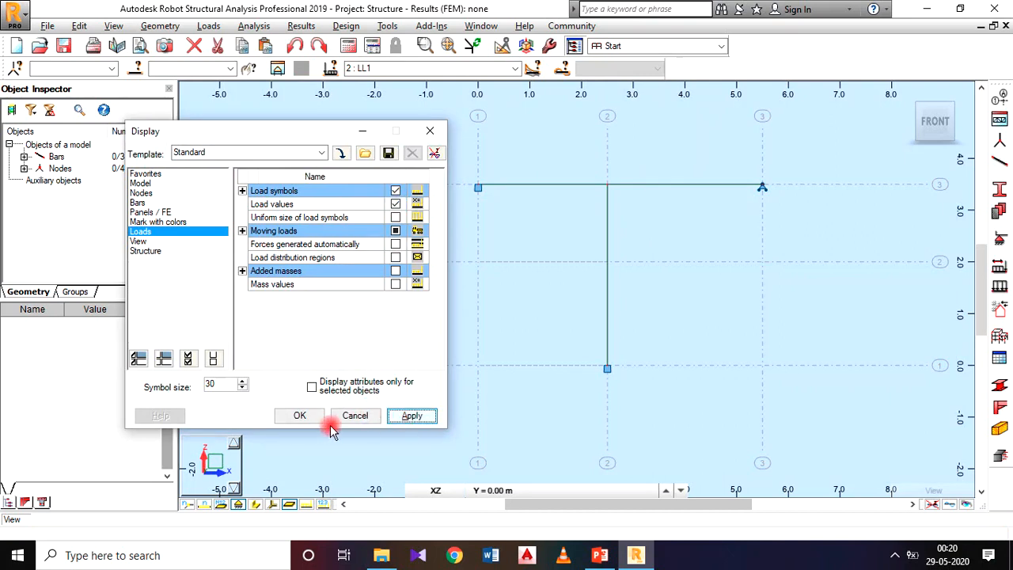
left_click(304, 417)
scroll(613, 232, "up", 2)
scroll(682, 217, "down", 1)
middle_click_drag(683, 217, 572, 242)
scroll(535, 235, "up", 1)
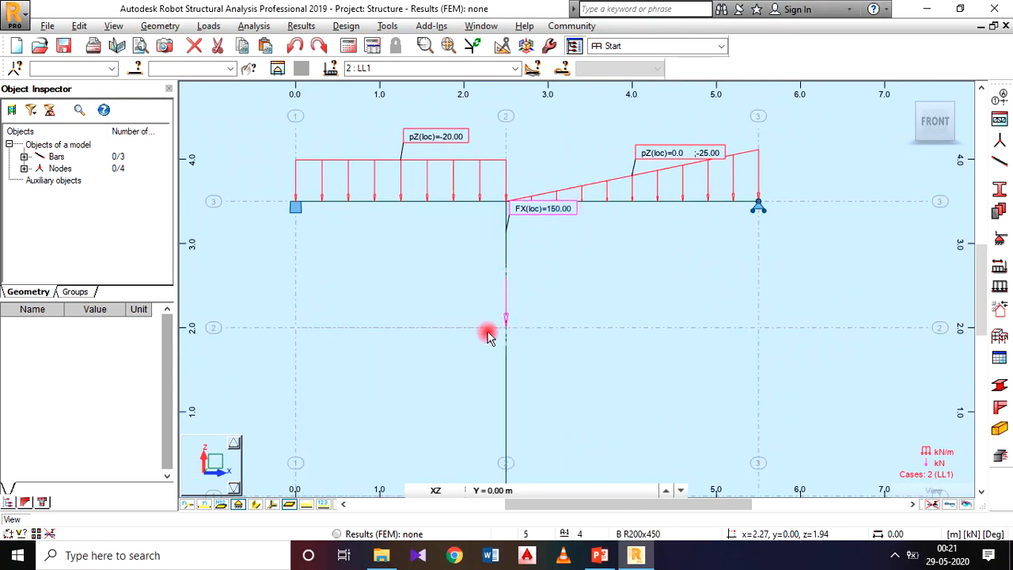
scroll(631, 239, "down", 1)
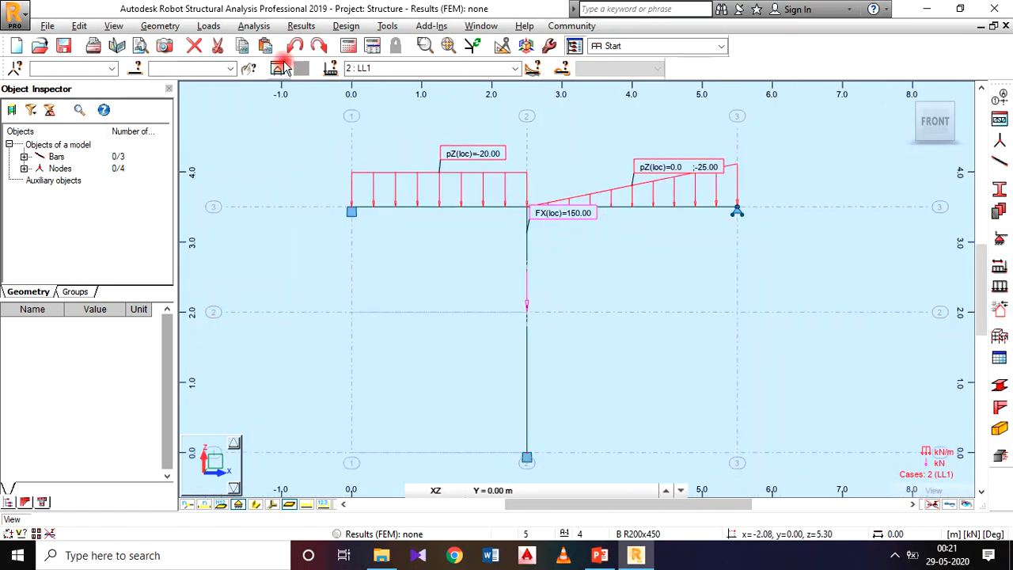
Delete the column's bar force under case LL1 from the load table and close the table.
left_click(208, 26)
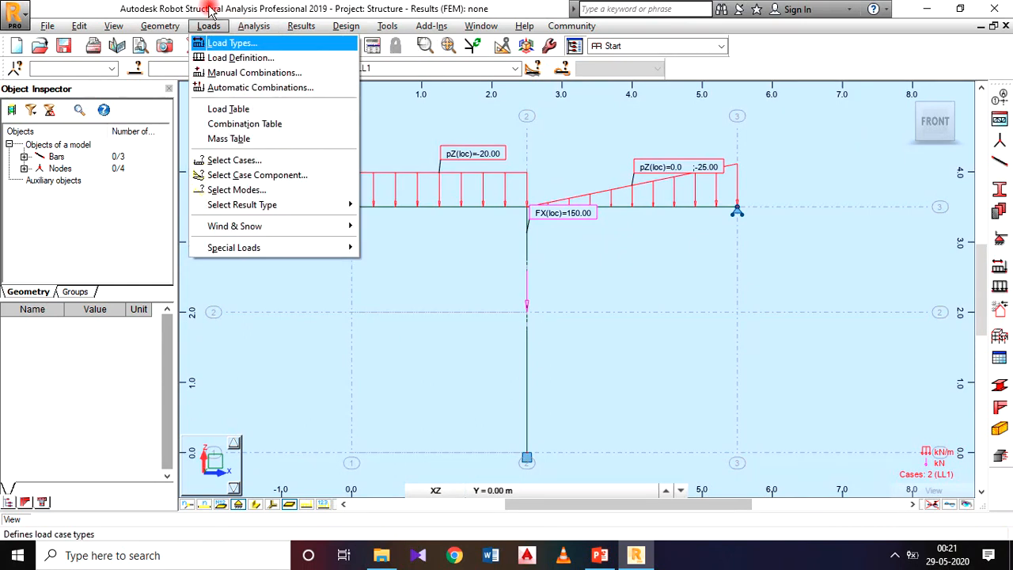
left_click(266, 113)
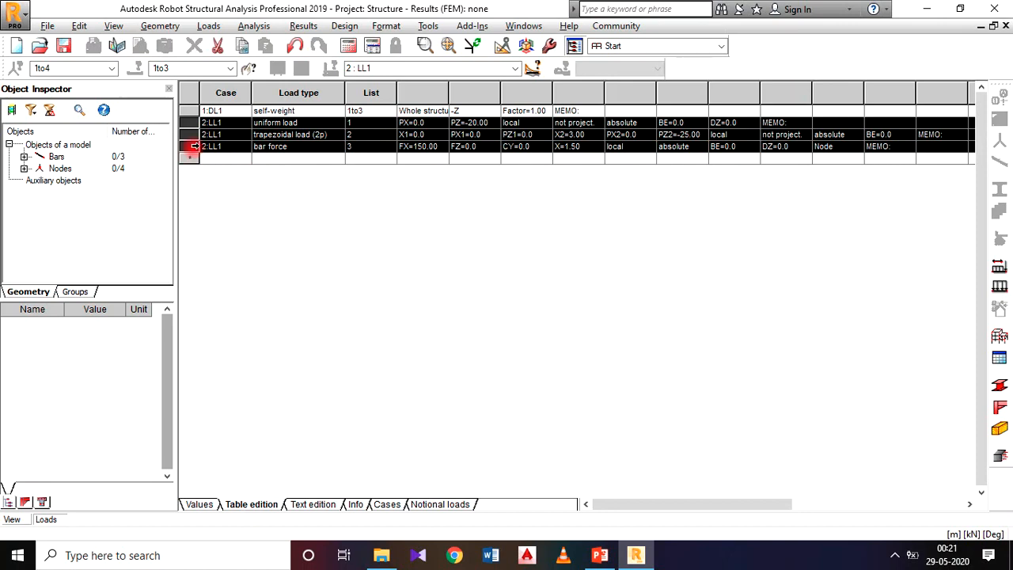
left_click(193, 146)
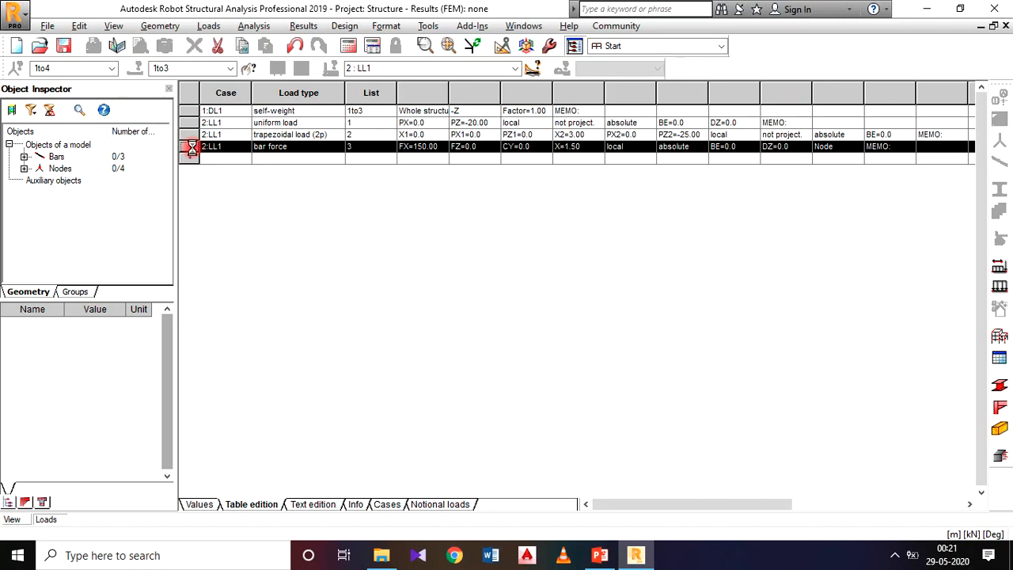
key("Delete")
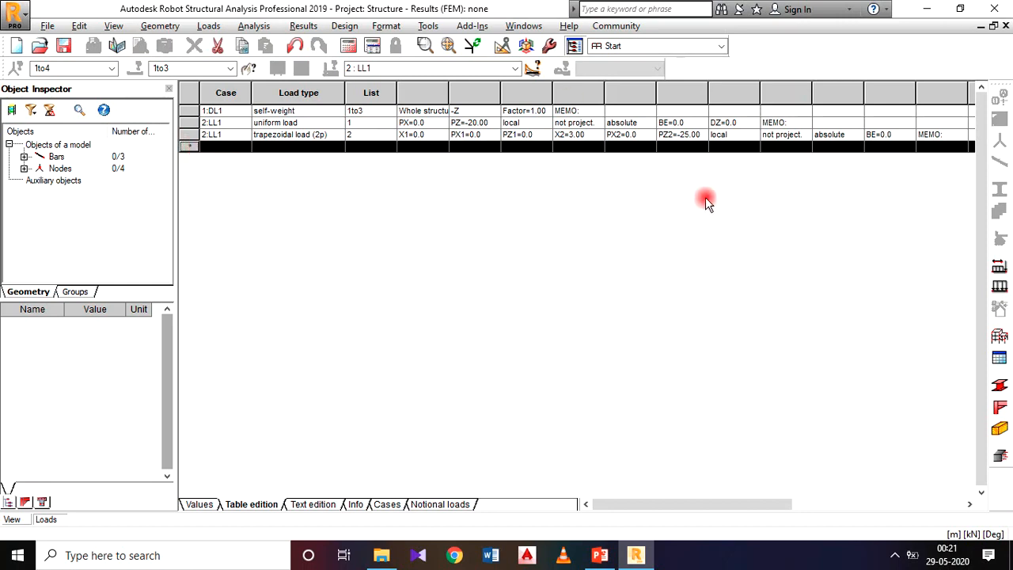
left_click(1006, 27)
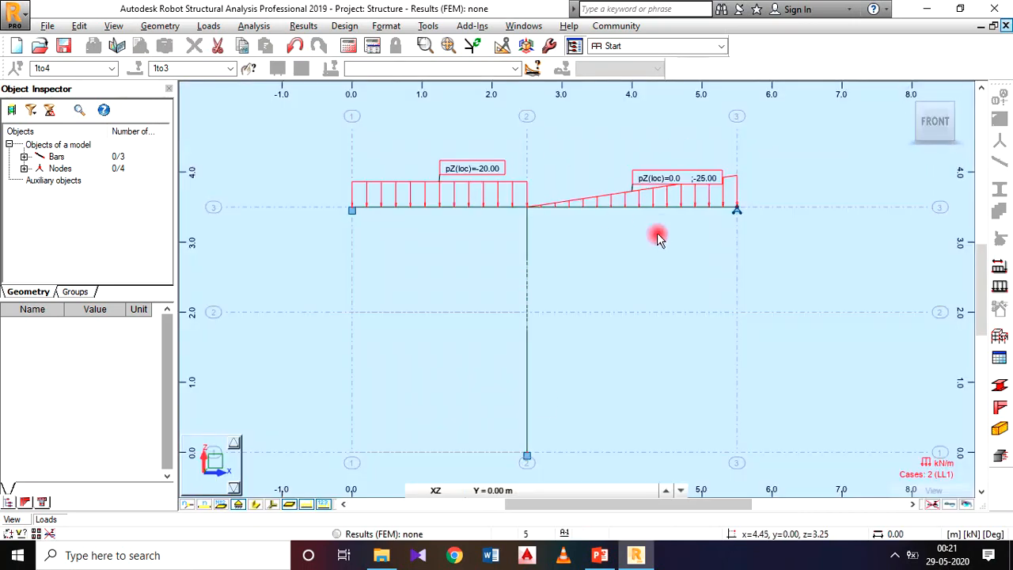
Apply a bar force of X 150 kN in global coordinates at absolute x 2.00 m to the column under case LL1.
middle_click_drag(564, 229, 569, 272)
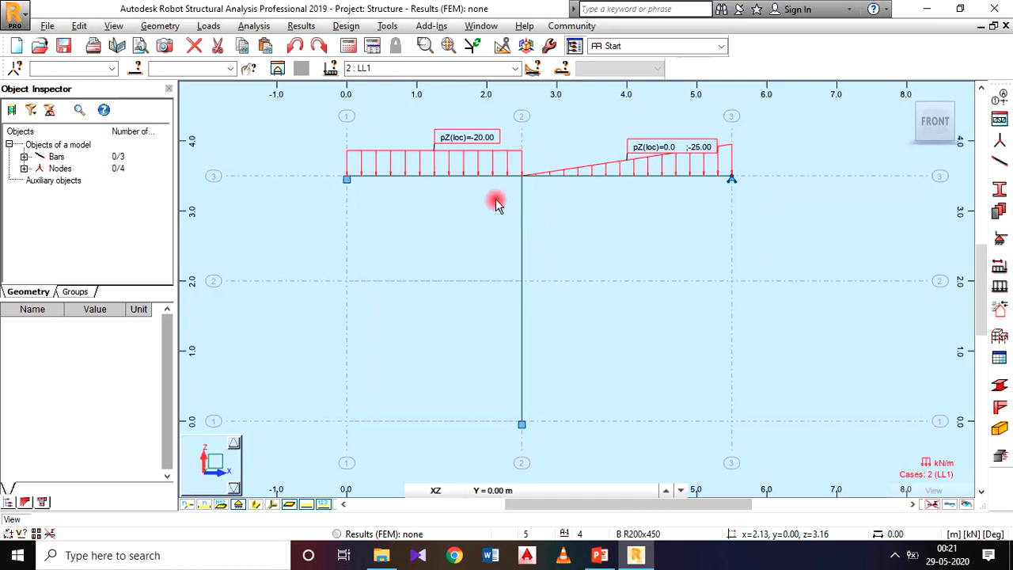
left_click(213, 27)
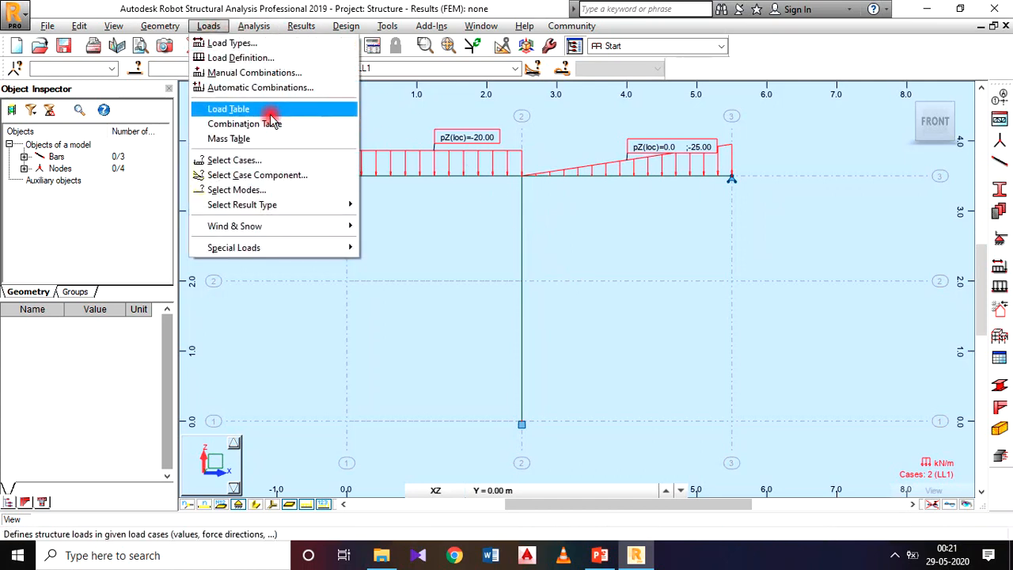
left_click(273, 57)
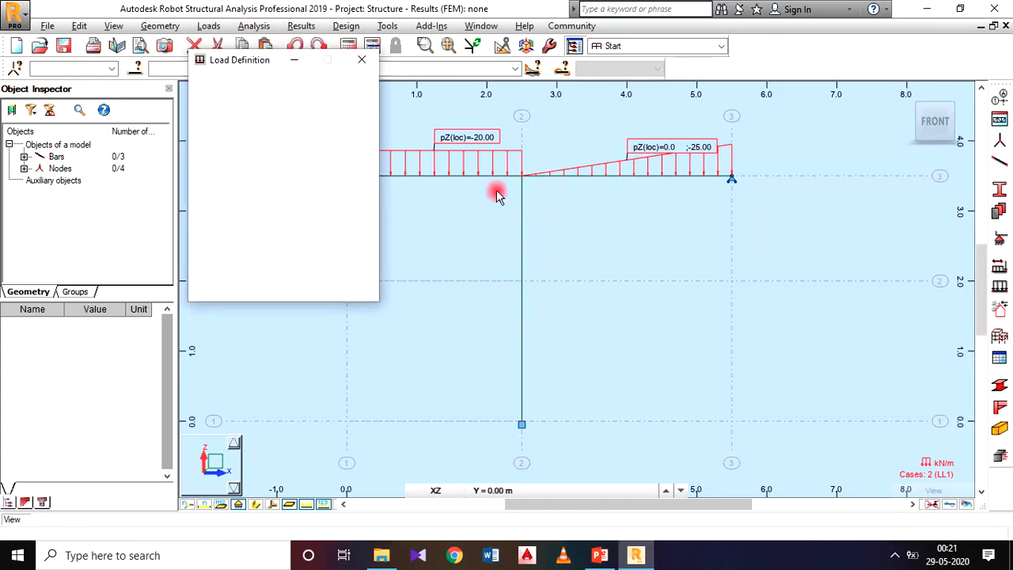
left_click(253, 119)
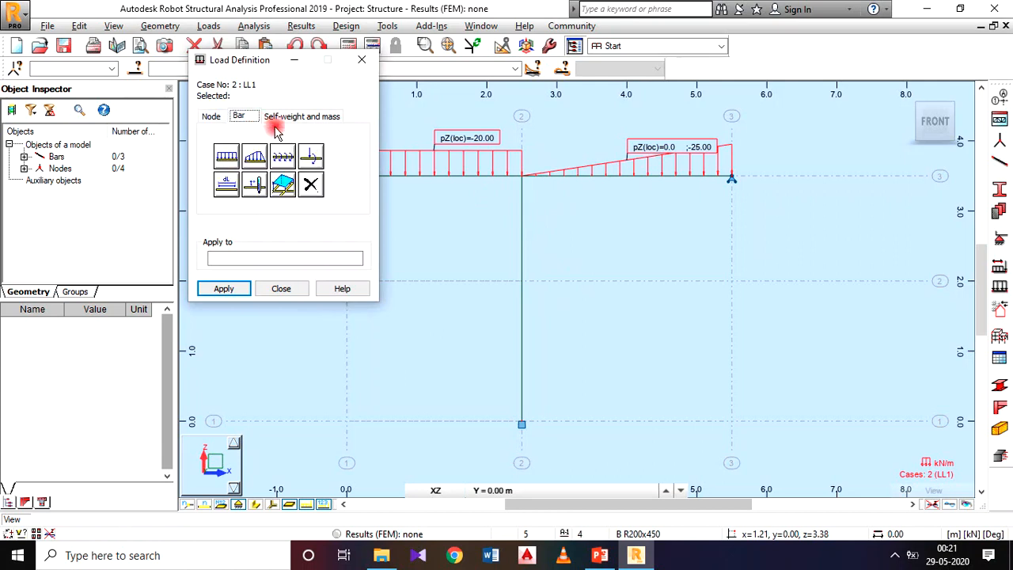
left_click(311, 161)
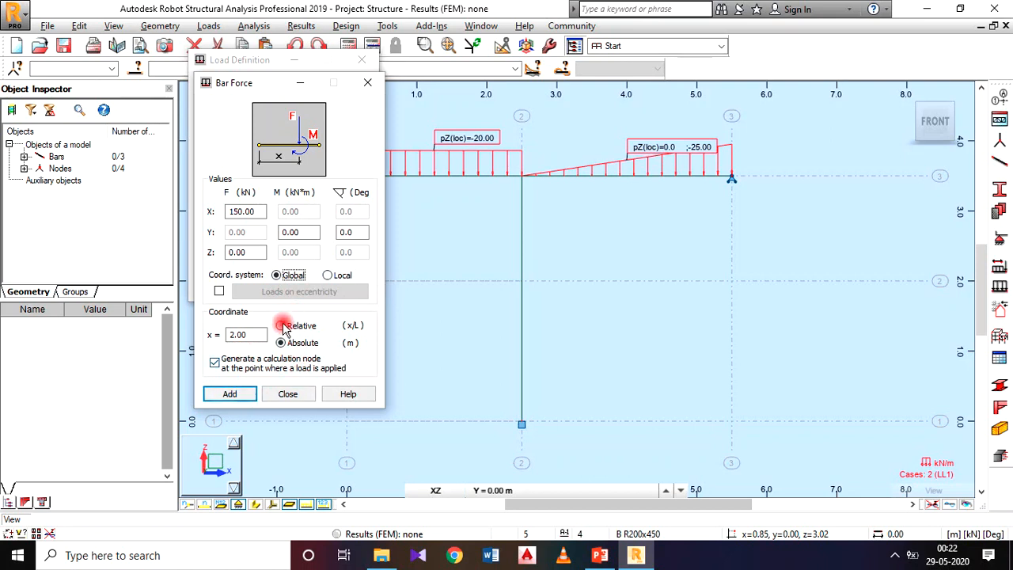
left_click(229, 393)
left_click(521, 365)
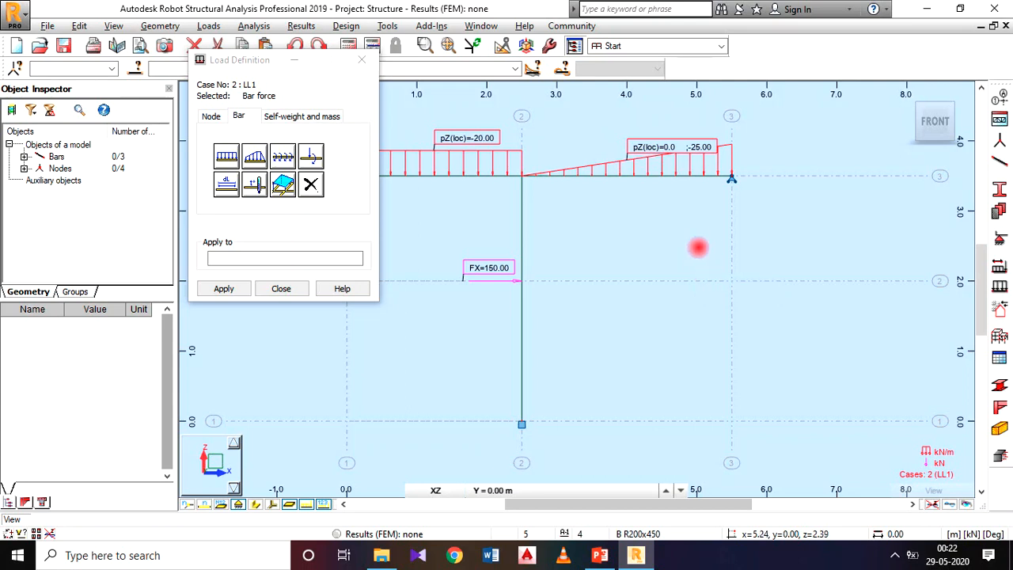
left_click(269, 288)
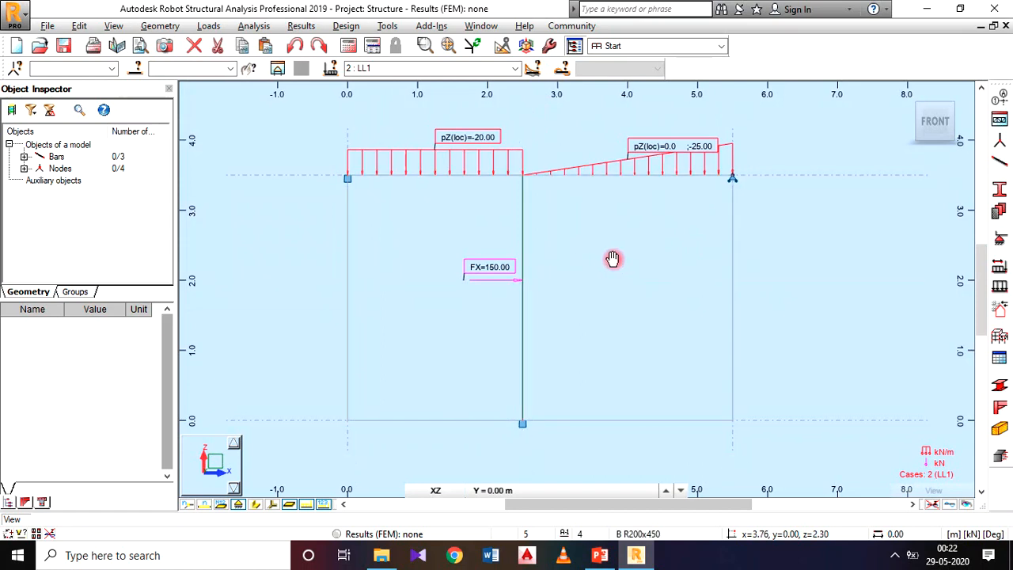
Compare the loaded frame with the problem figure on the PowerPoint slide, return to Robot and run the calculations.
left_click(599, 555)
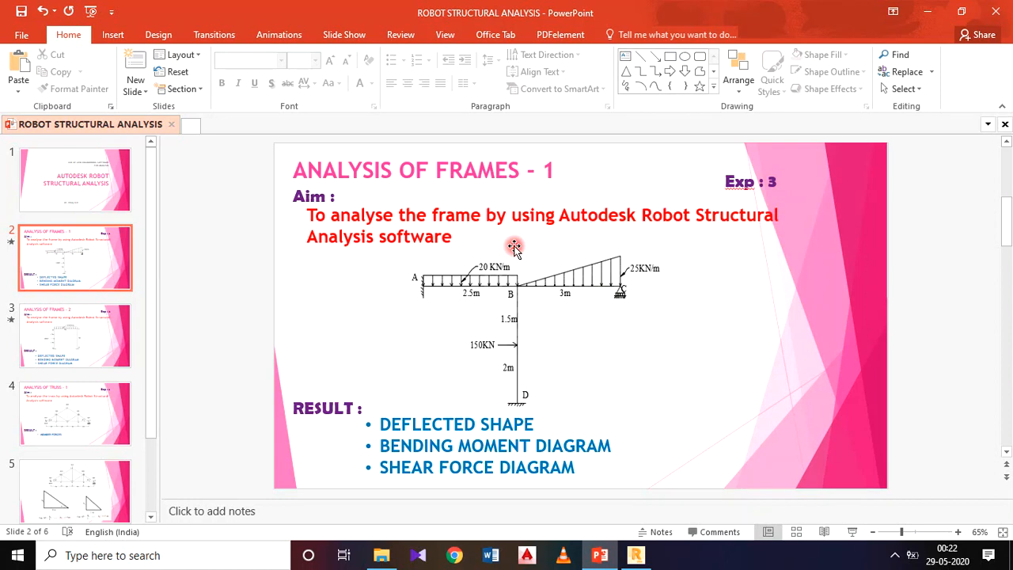
left_click(635, 554)
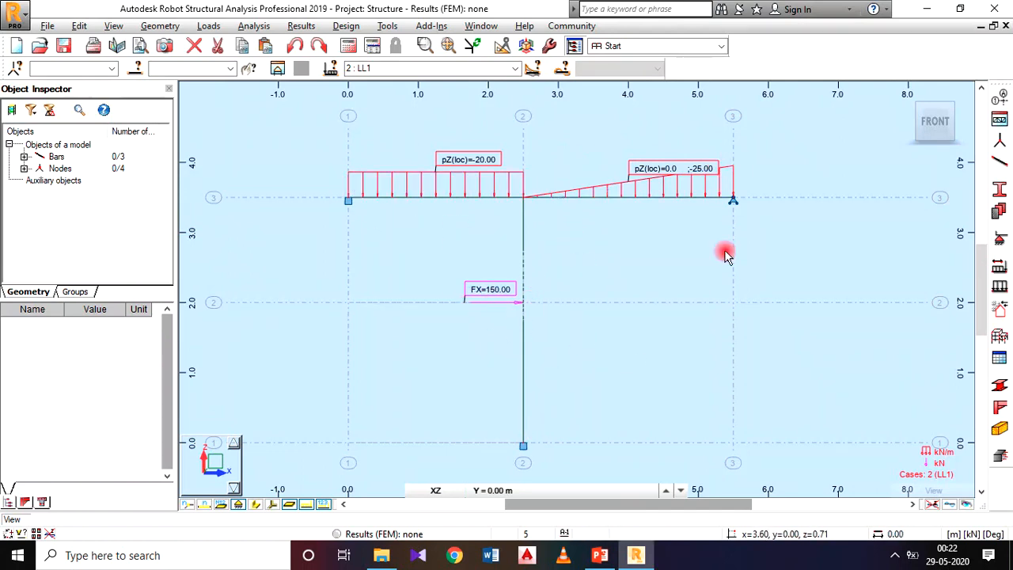
scroll(631, 285, "down", 1)
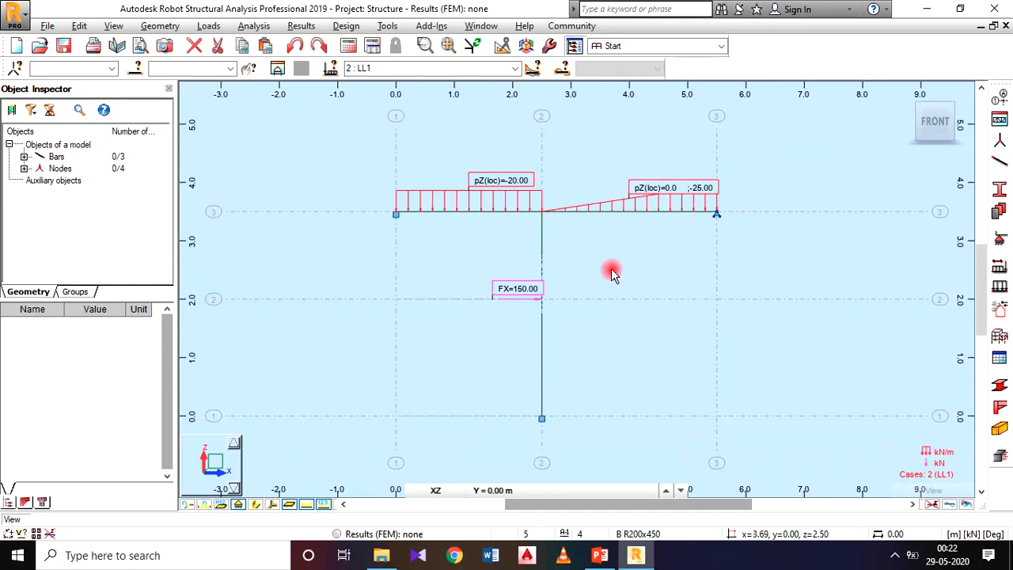
middle_click_drag(610, 256, 556, 250)
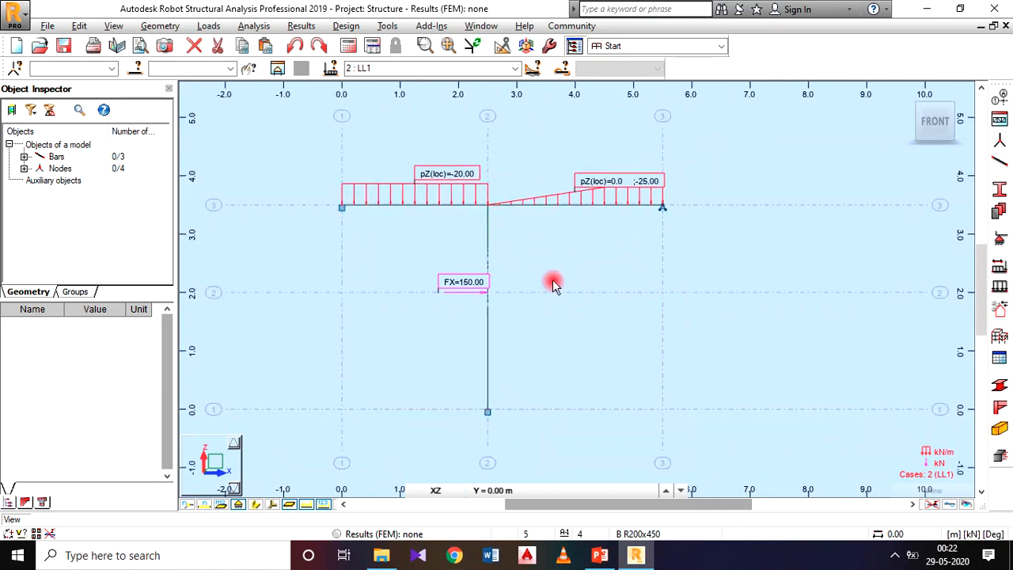
left_click(265, 26)
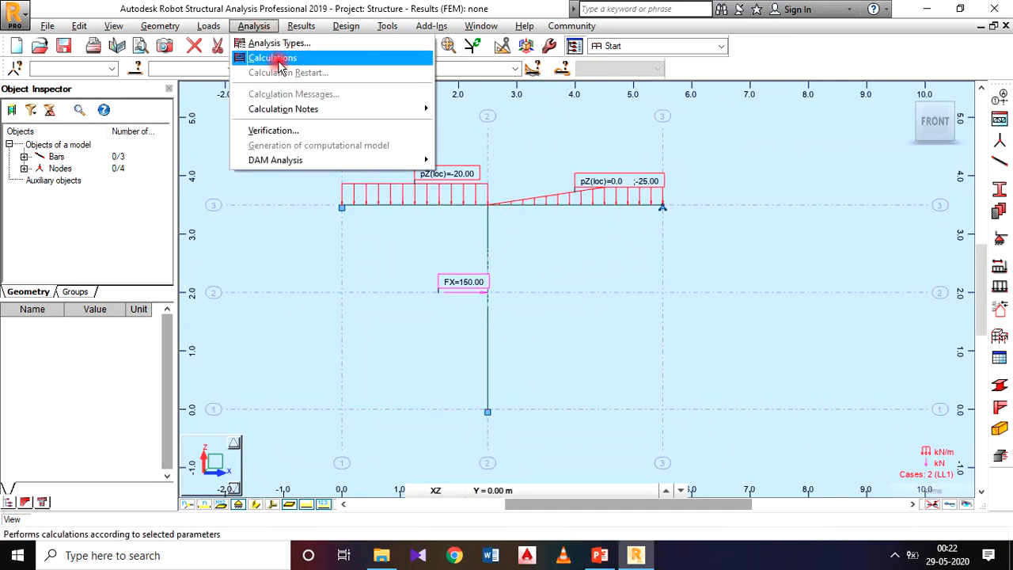
left_click(275, 60)
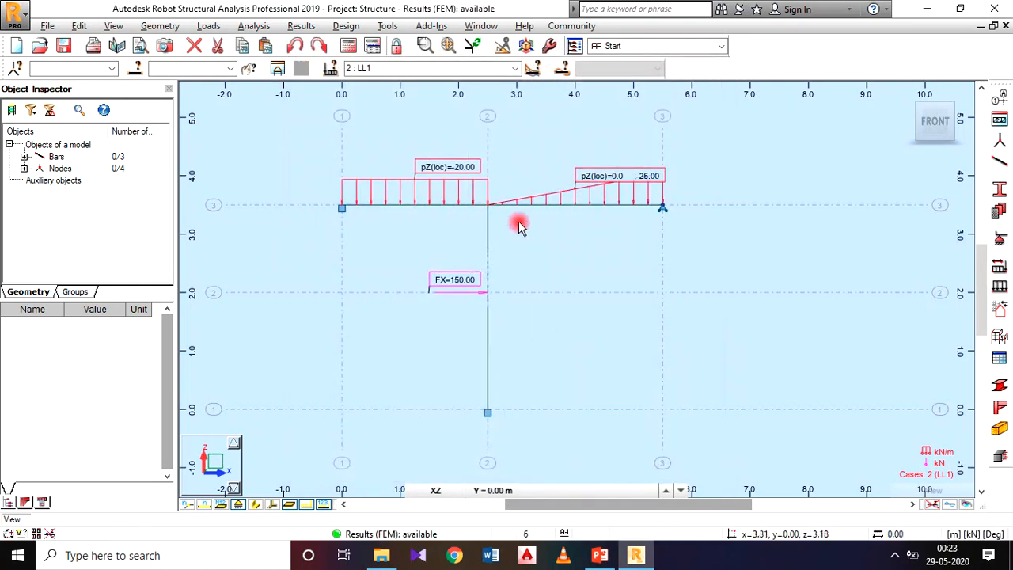
Display the FX, FZ and MY support reactions on the frame, with diagrams for linear supports and descriptions enabled.
left_click(297, 27)
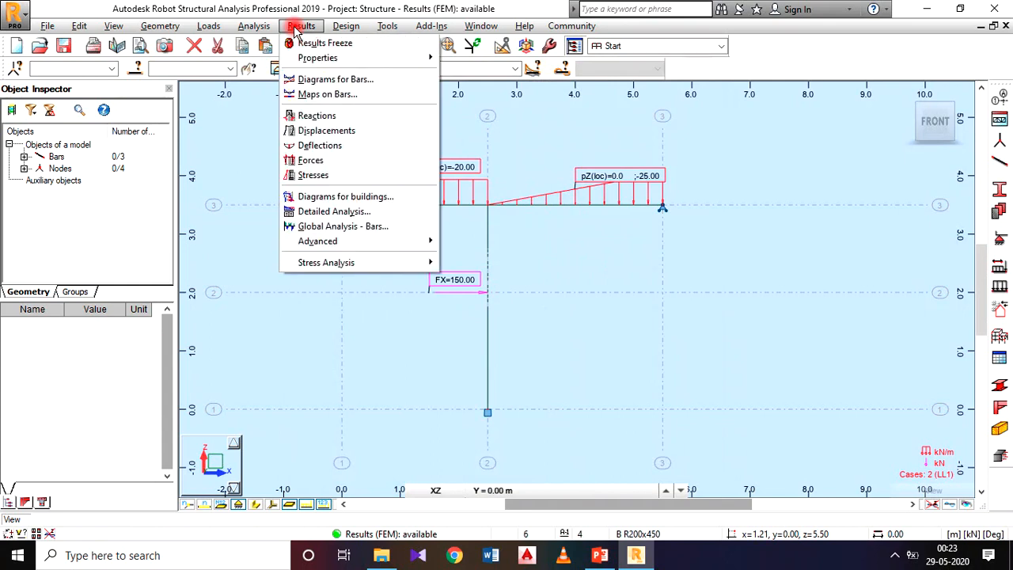
left_click(375, 81)
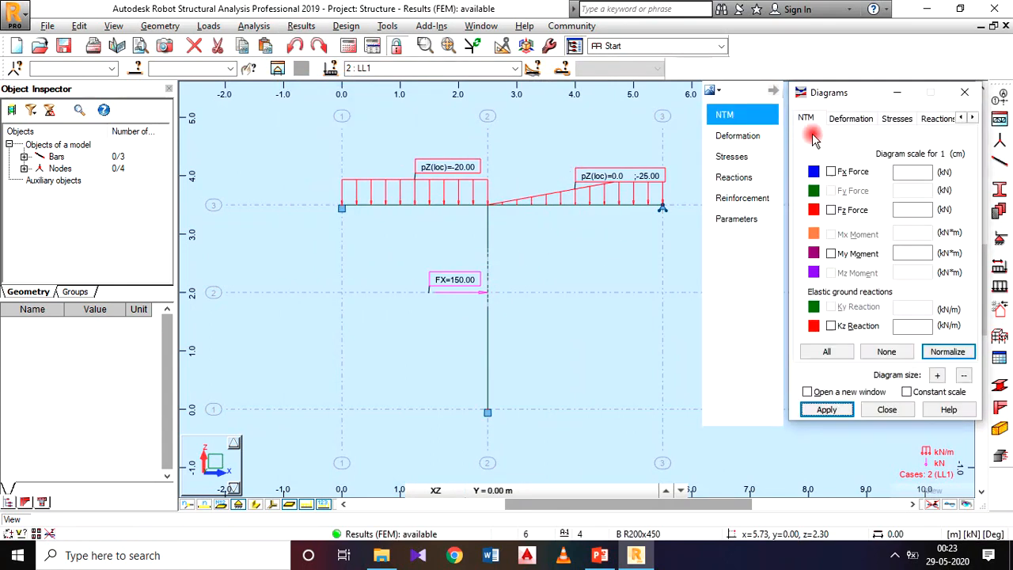
left_click_drag(837, 94, 306, 39)
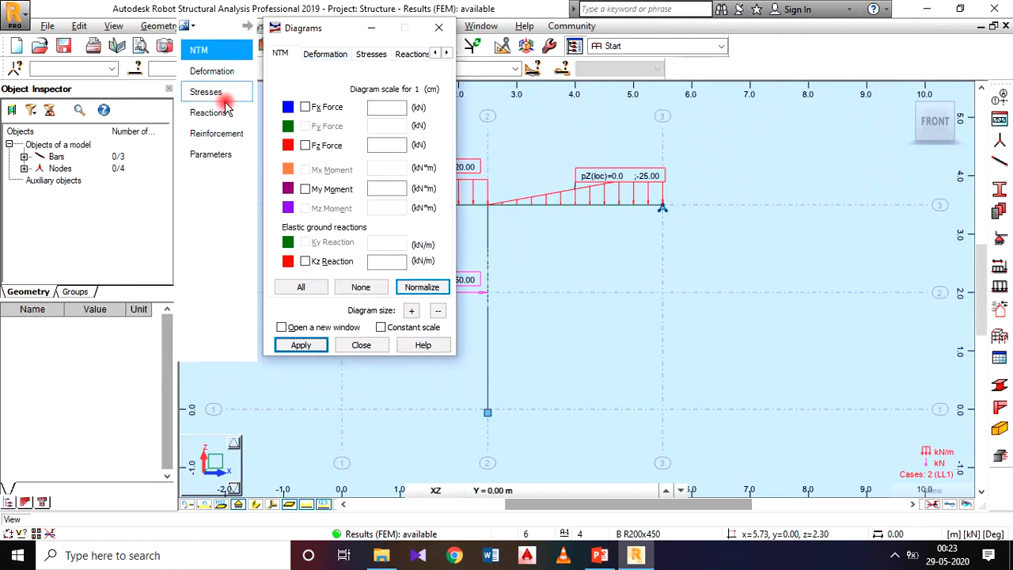
left_click(207, 114)
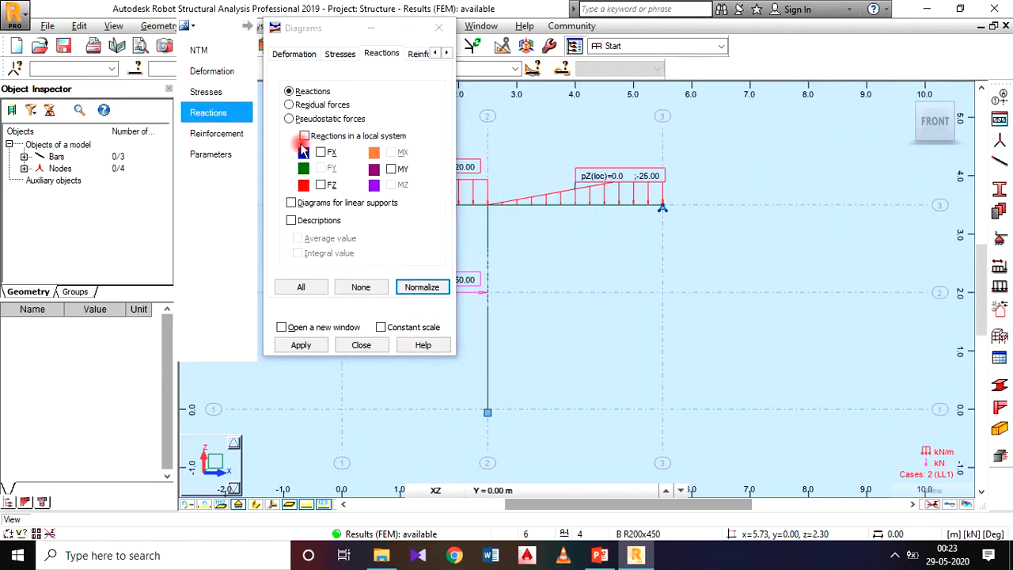
left_click(317, 286)
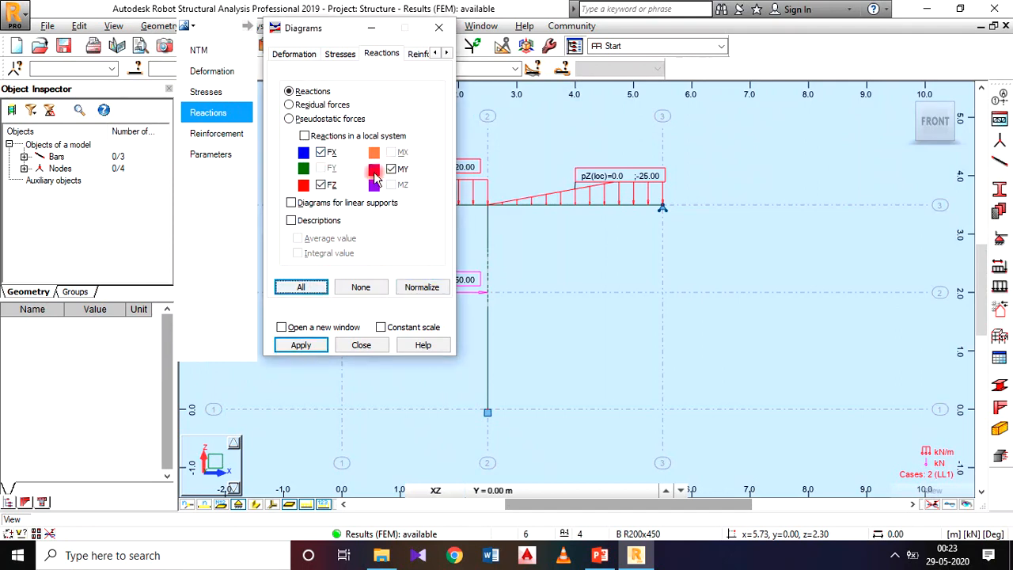
left_click(292, 203)
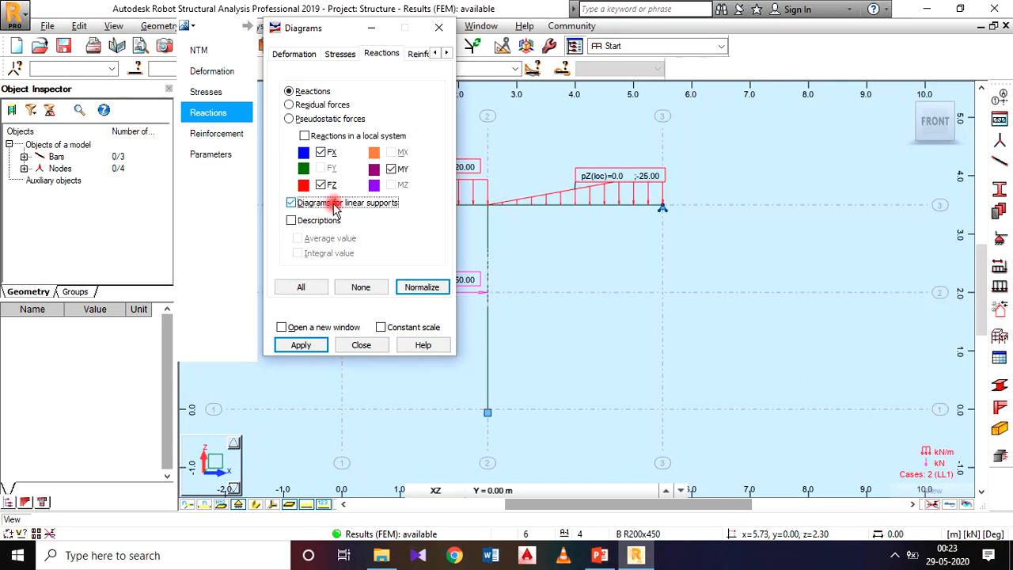
left_click(291, 221)
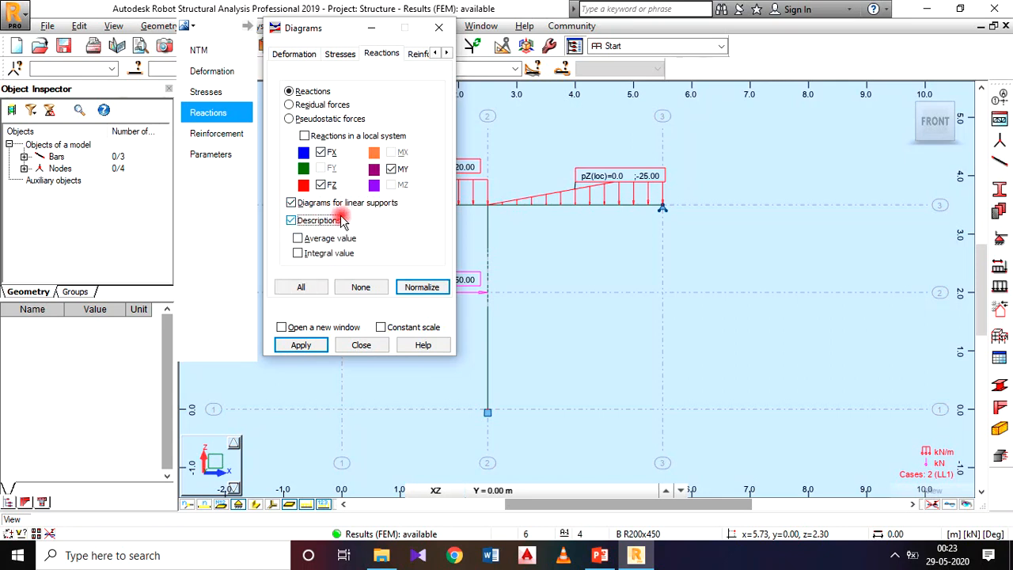
left_click(299, 345)
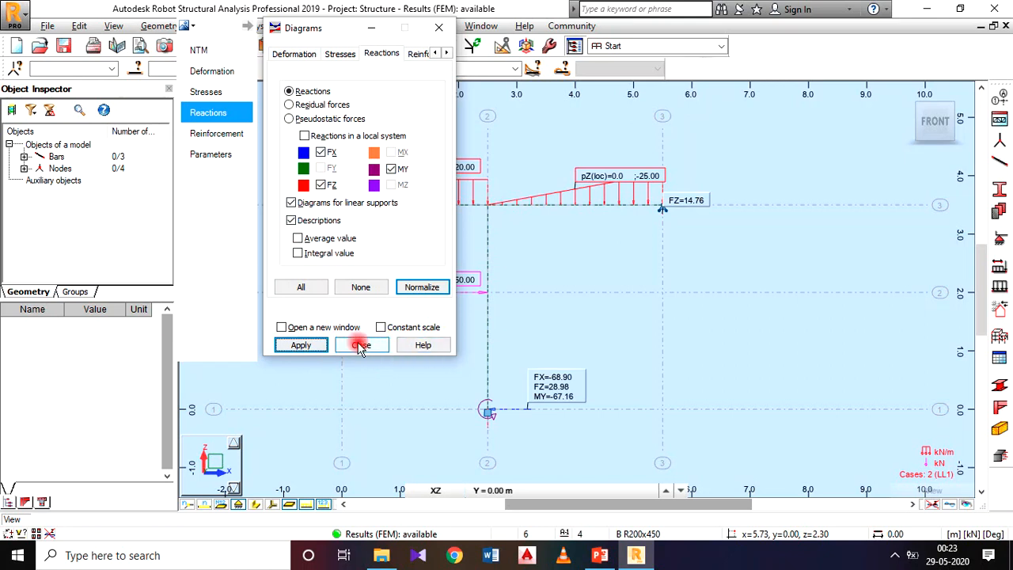
left_click(359, 346)
Move the three support reaction labels below their supports or beside the column base, clear of the load symbols.
left_click_drag(554, 391, 552, 437)
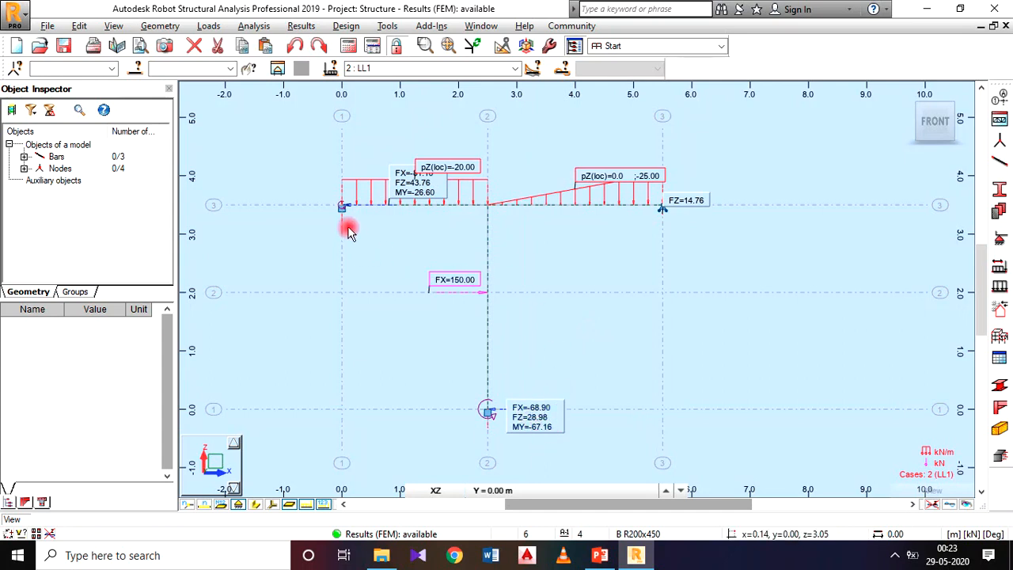
left_click_drag(405, 193, 356, 233)
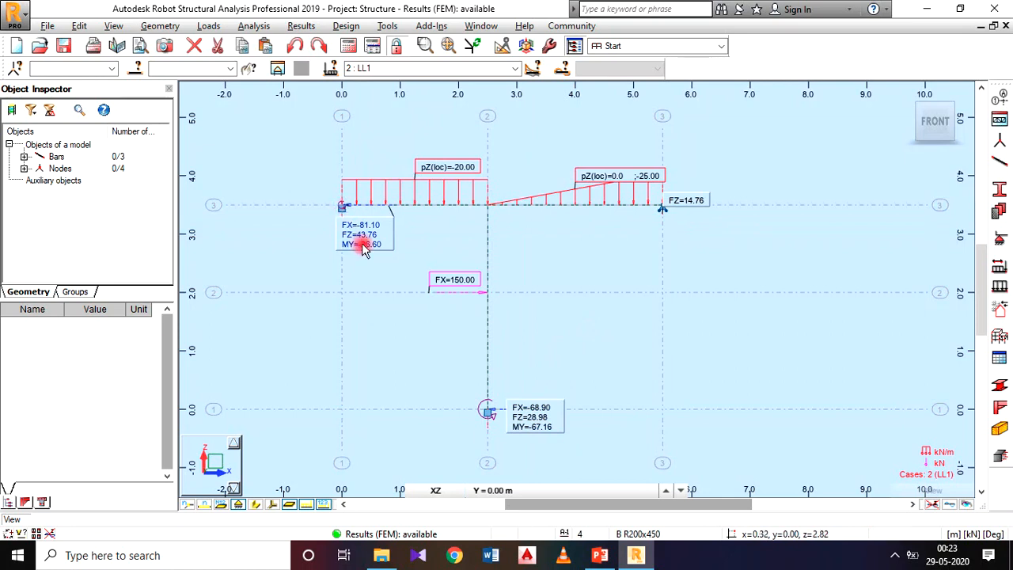
left_click_drag(672, 199, 685, 242)
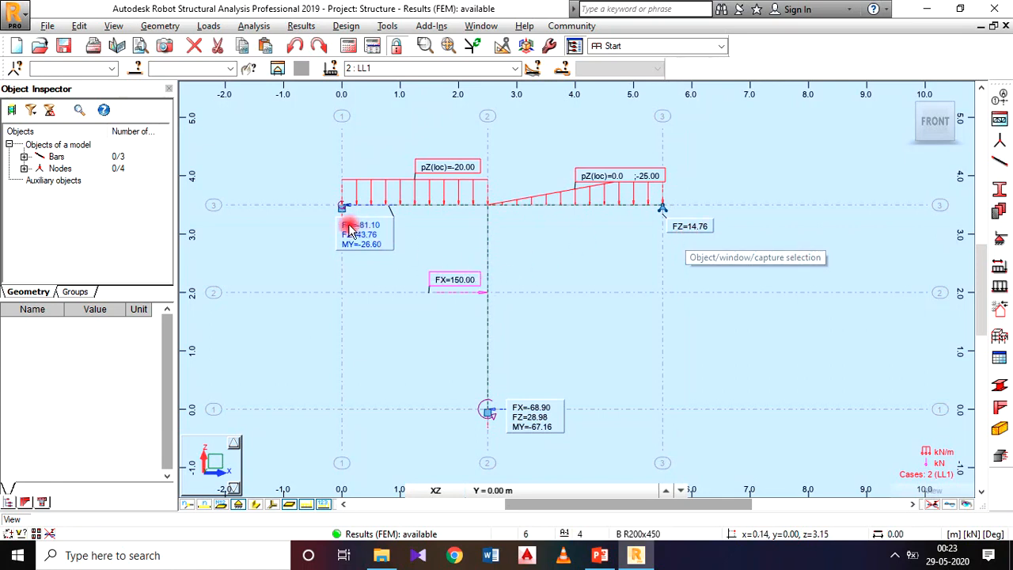
Save a screen capture of the frame's loads and reactions for the printout, labelled FRAME1.
middle_click_drag(507, 299, 615, 274)
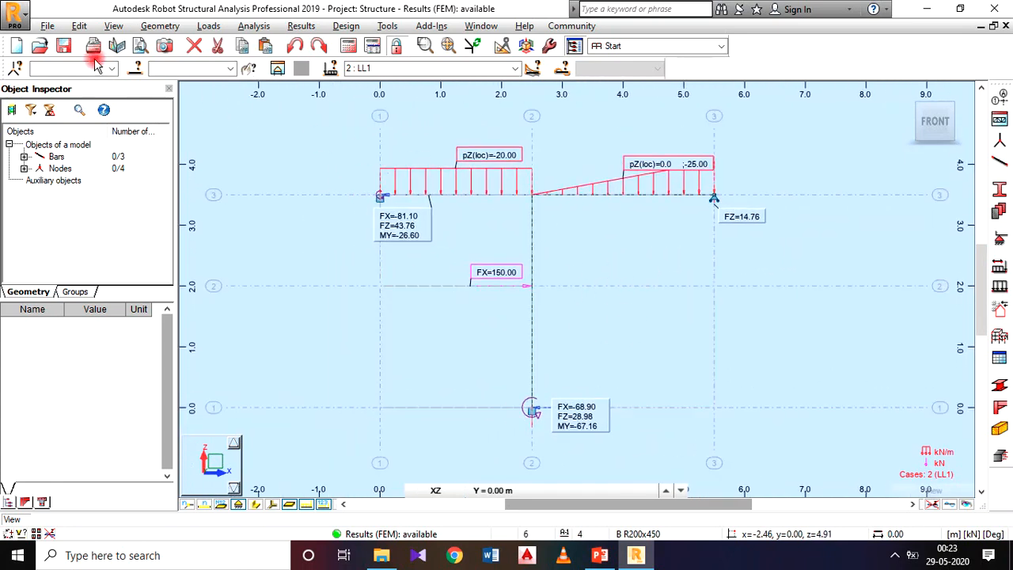
left_click(48, 26)
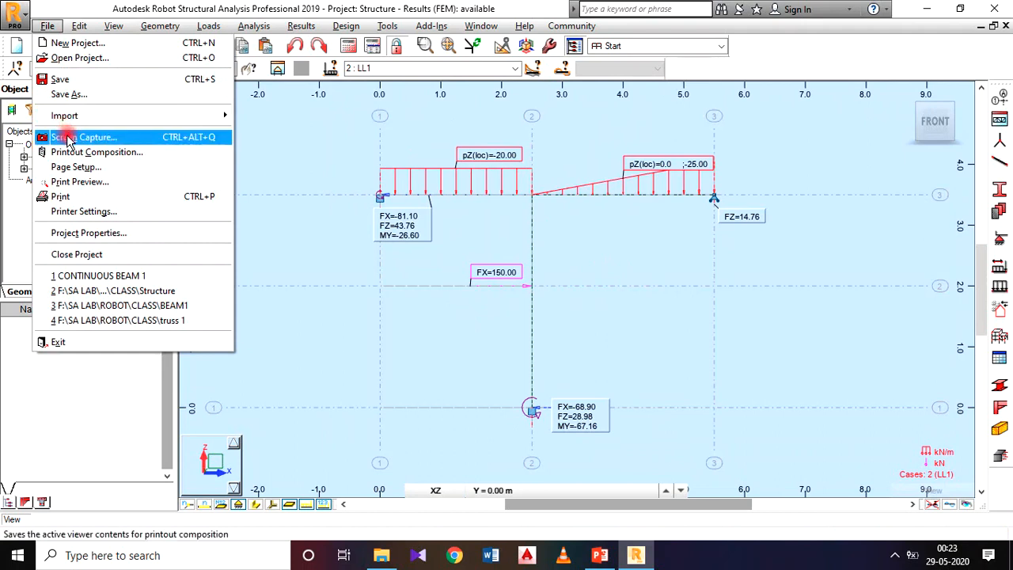
left_click(70, 140)
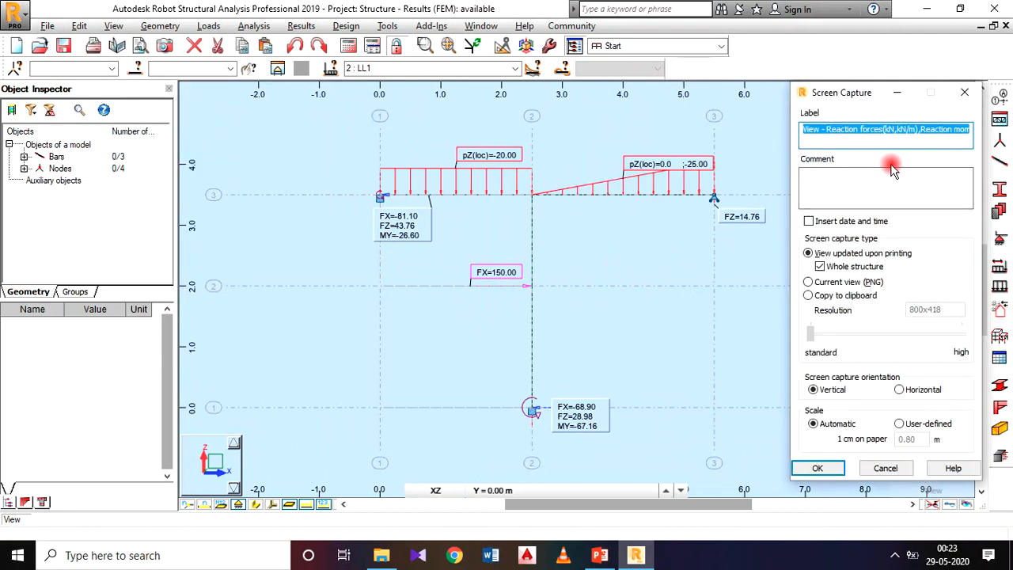
type("FRAME1")
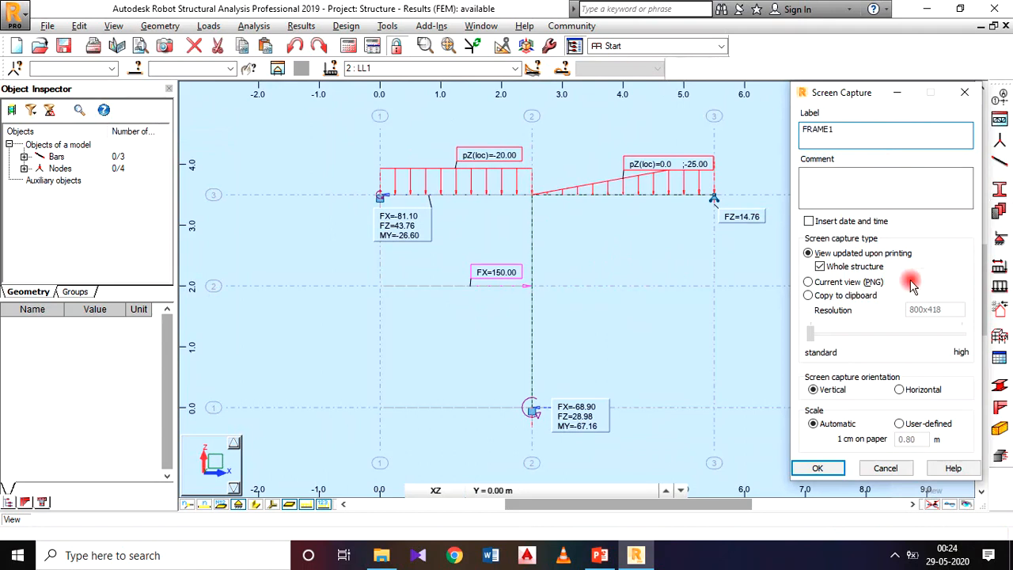
left_click(822, 465)
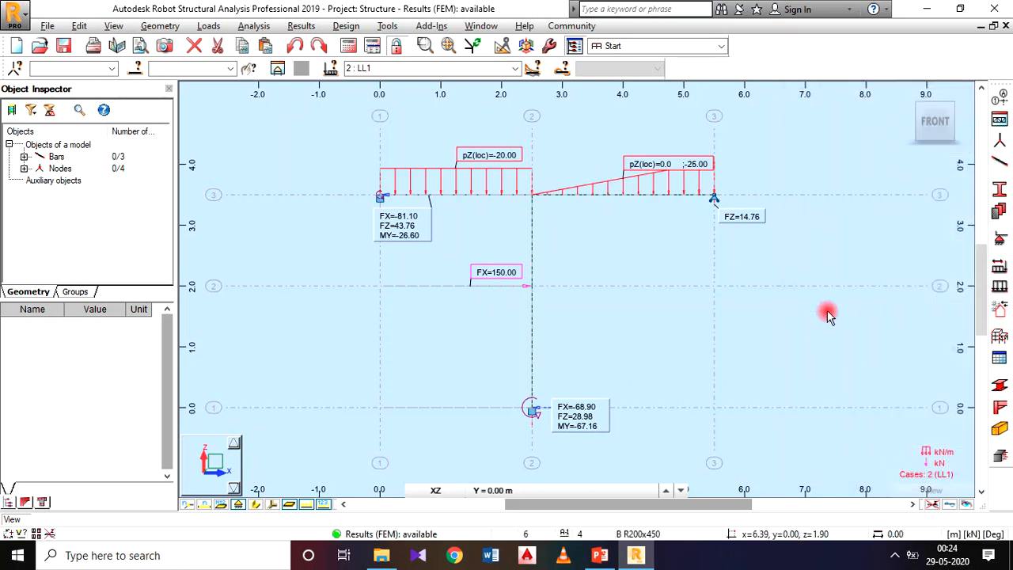
Turn off the display of load symbols and load values for the frame.
middle_click_drag(750, 288, 628, 258)
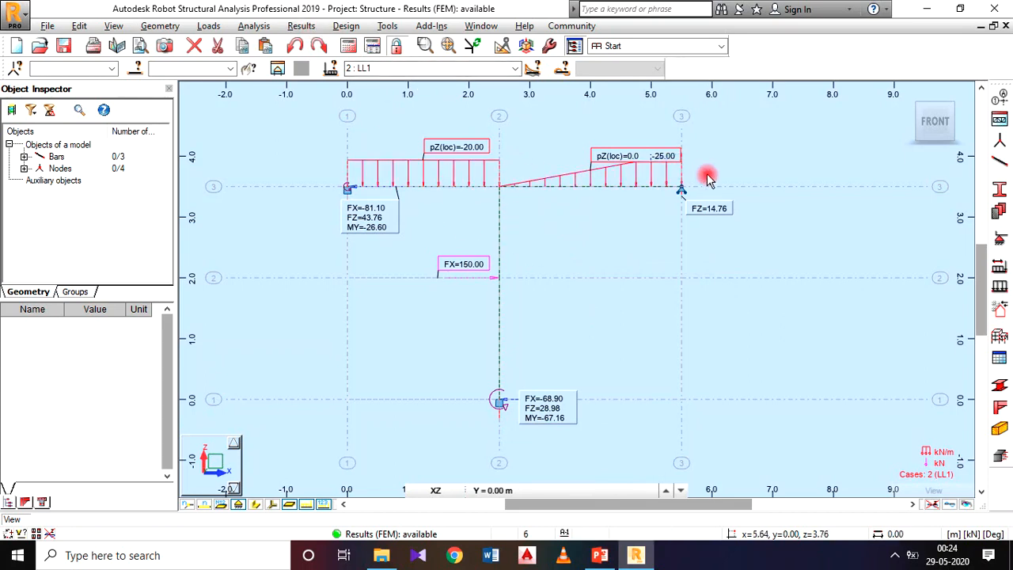
right_click(279, 251)
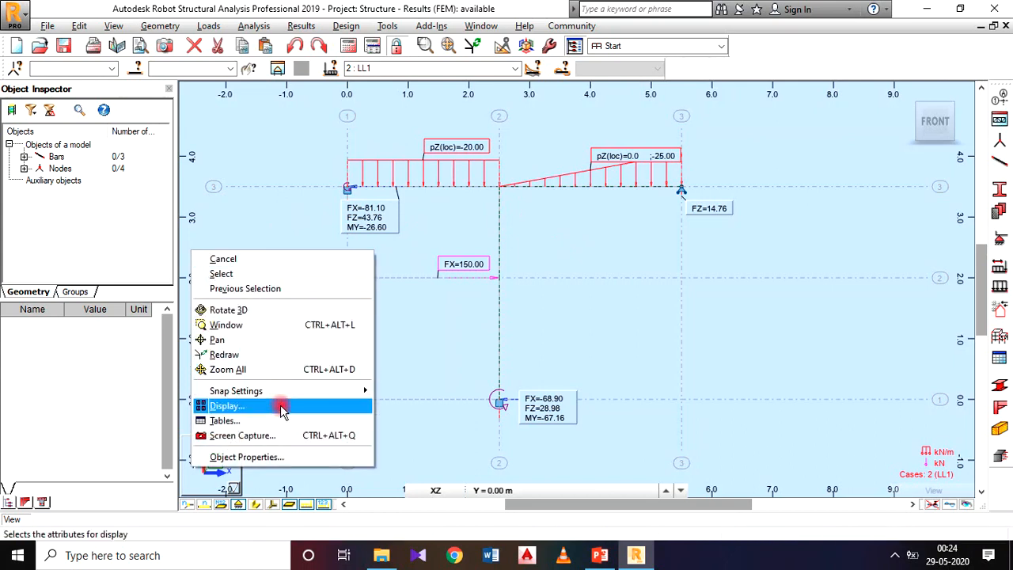
left_click(282, 409)
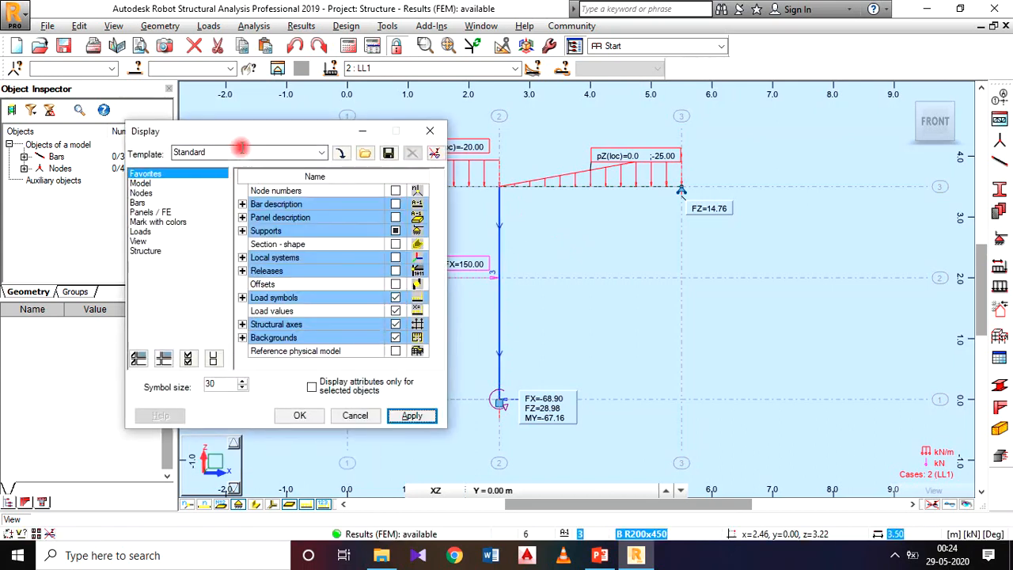
left_click_drag(248, 143, 314, 134)
left_click(206, 224)
left_click(459, 183)
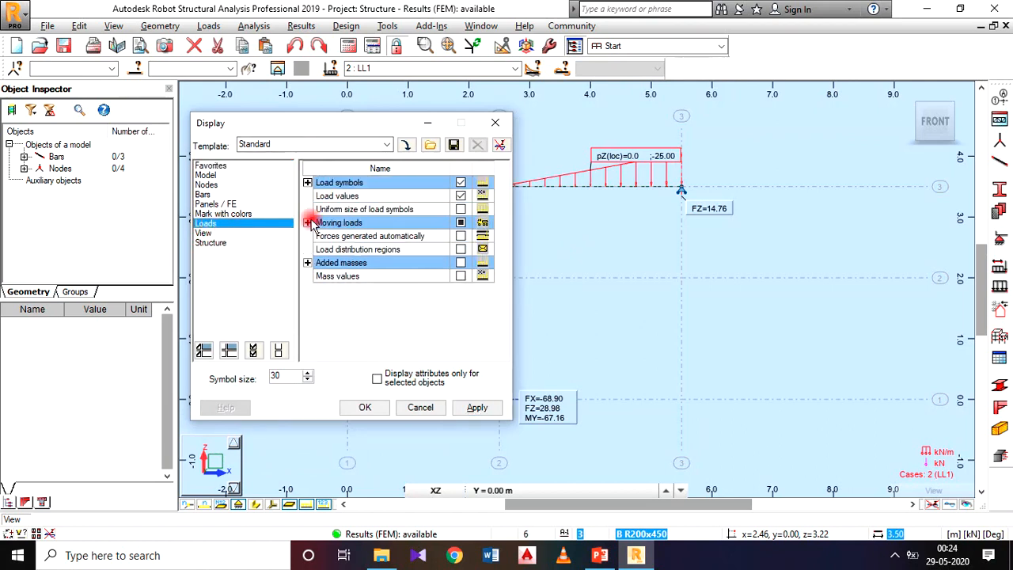
left_click(463, 196)
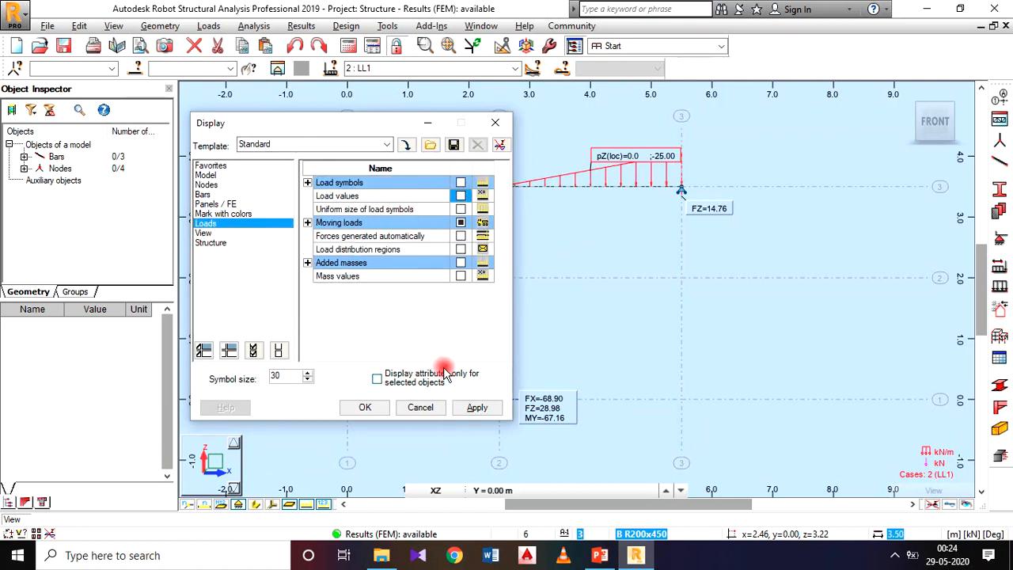
left_click(466, 408)
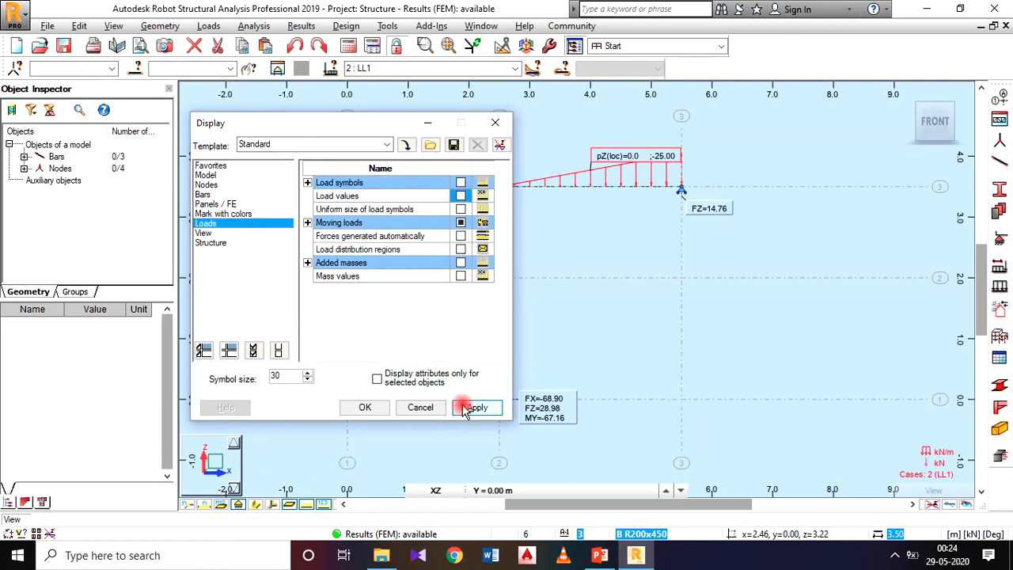
left_click(364, 407)
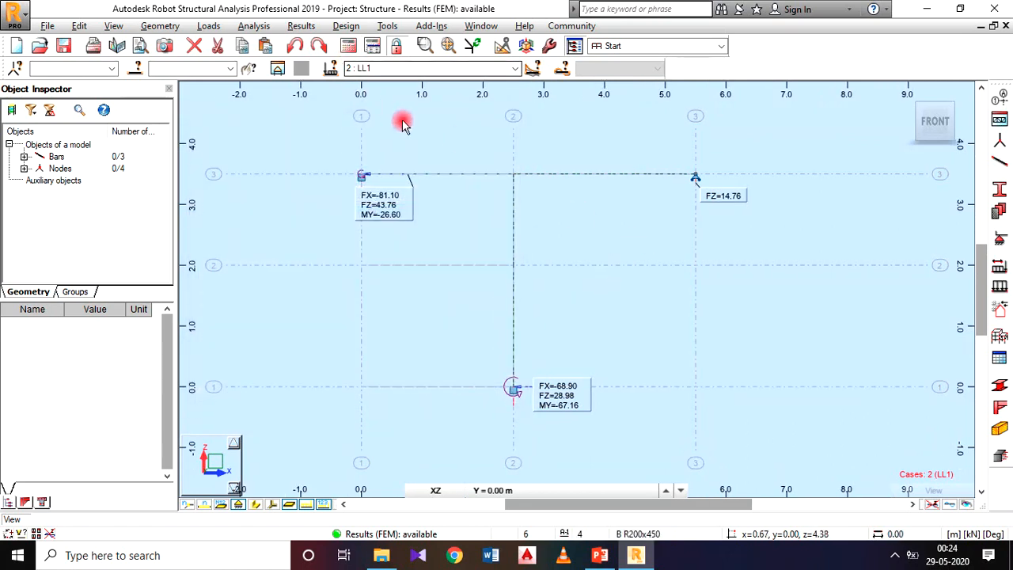
Deselect the FX, FZ and MY reactions, diagrams for linear supports and descriptions in the bar diagram settings.
left_click(313, 26)
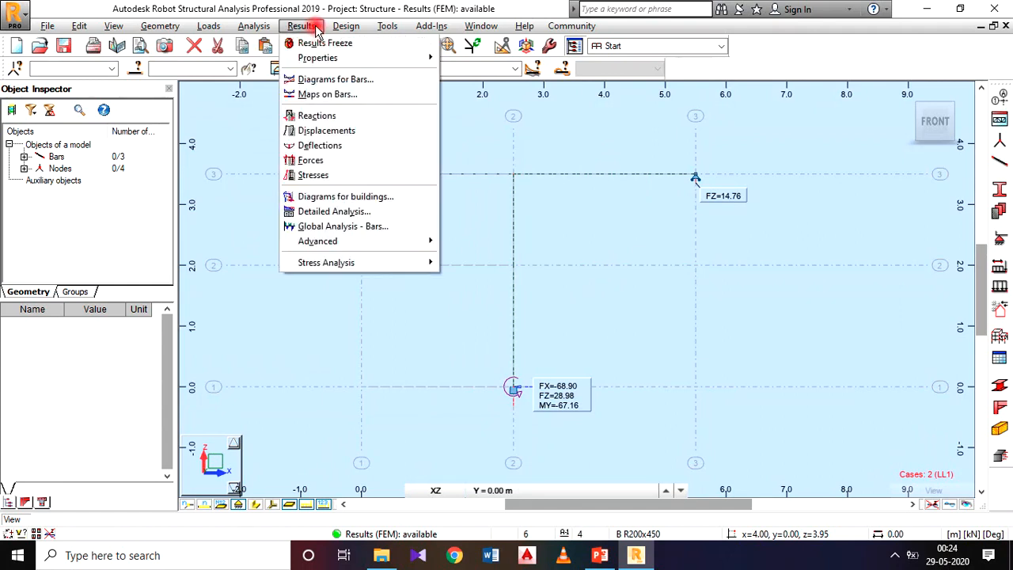
left_click(336, 80)
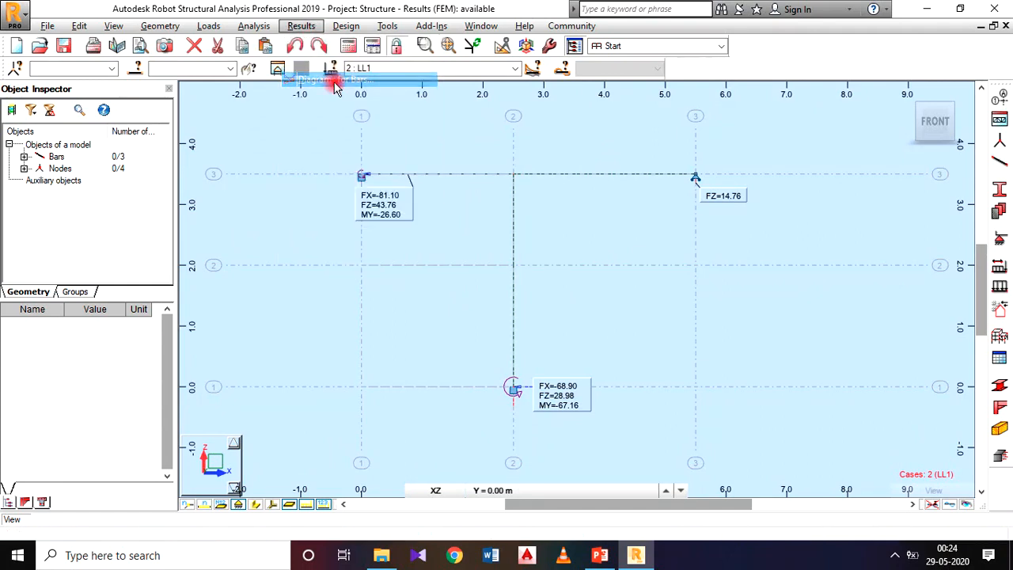
left_click_drag(306, 34, 443, 59)
mouse_move(387, 53)
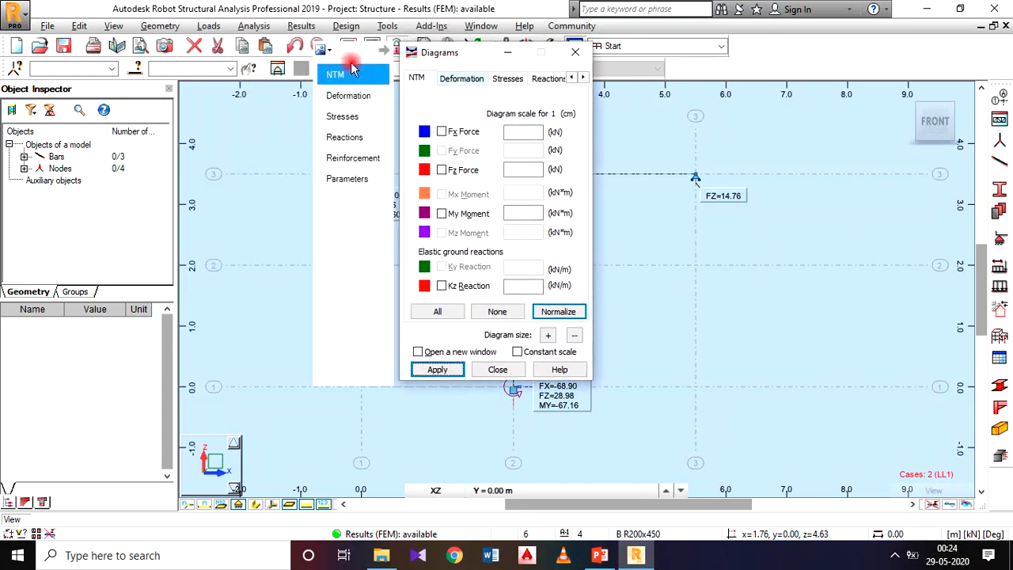
left_click(358, 106)
left_click(353, 136)
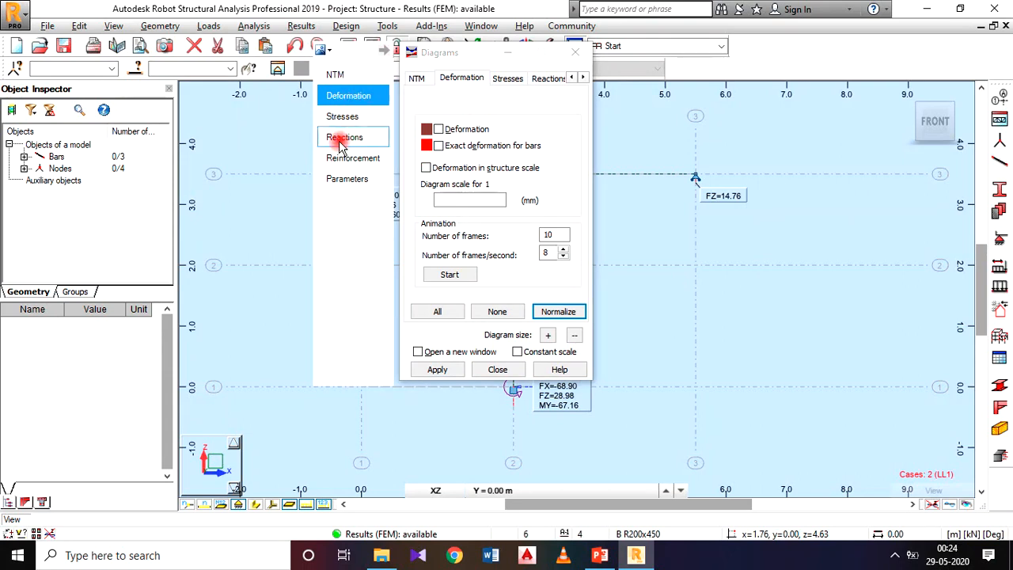
left_click(355, 138)
left_click(462, 180)
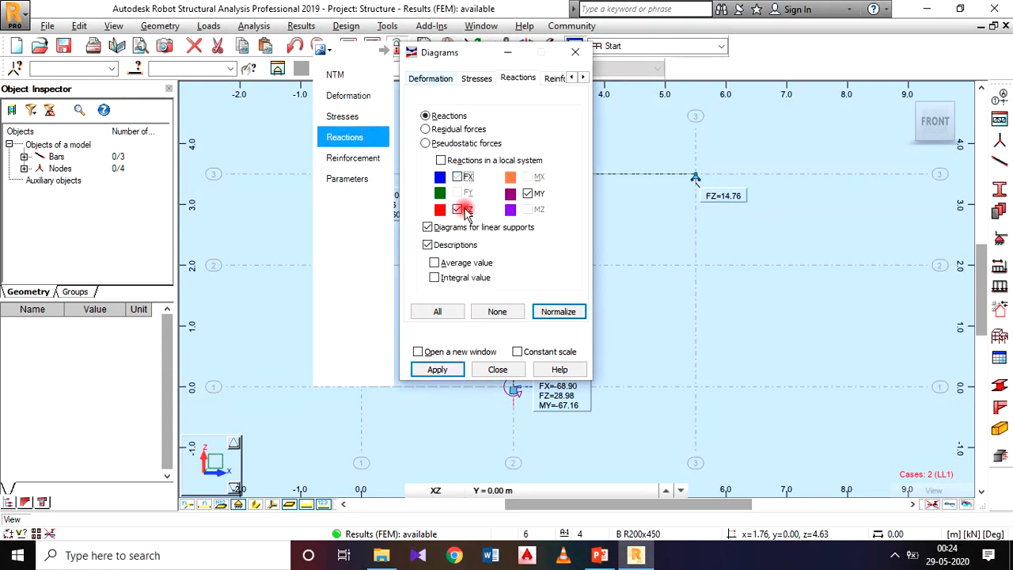
left_click(428, 227)
left_click(427, 245)
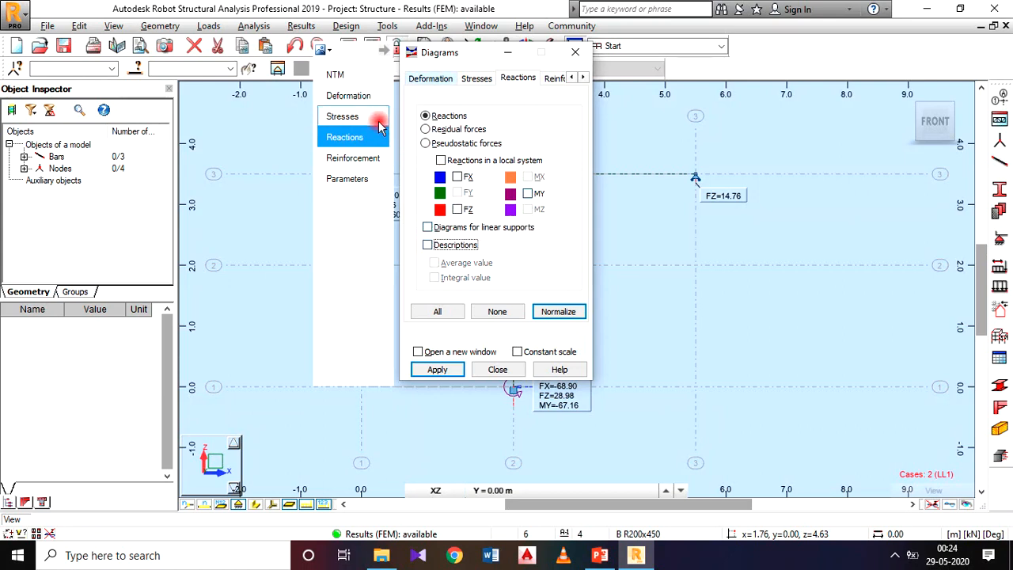
Display the exact deformation for bars on the frame, normalize the diagram scale and uncover the frame view.
left_click(353, 103)
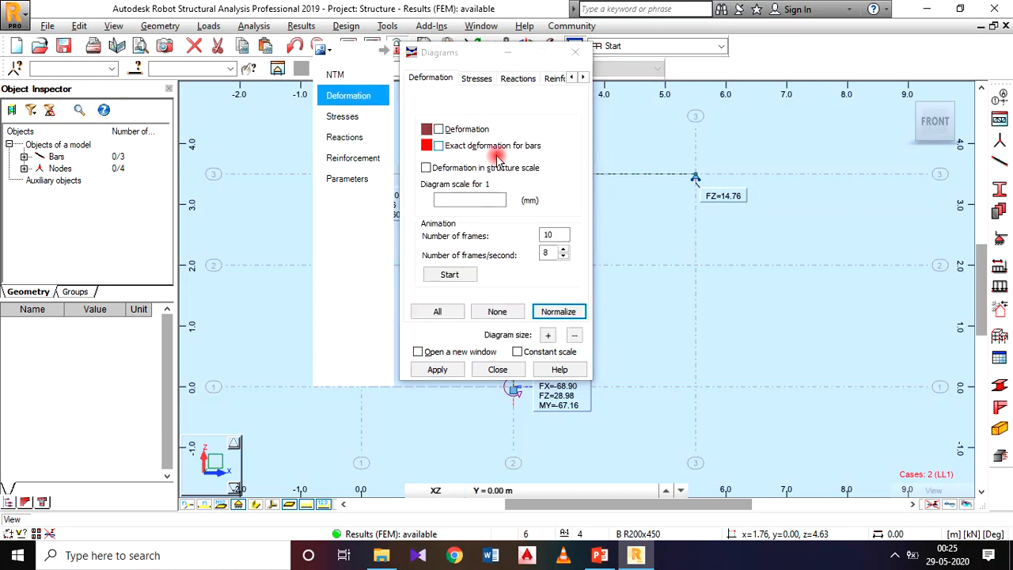
left_click(438, 148)
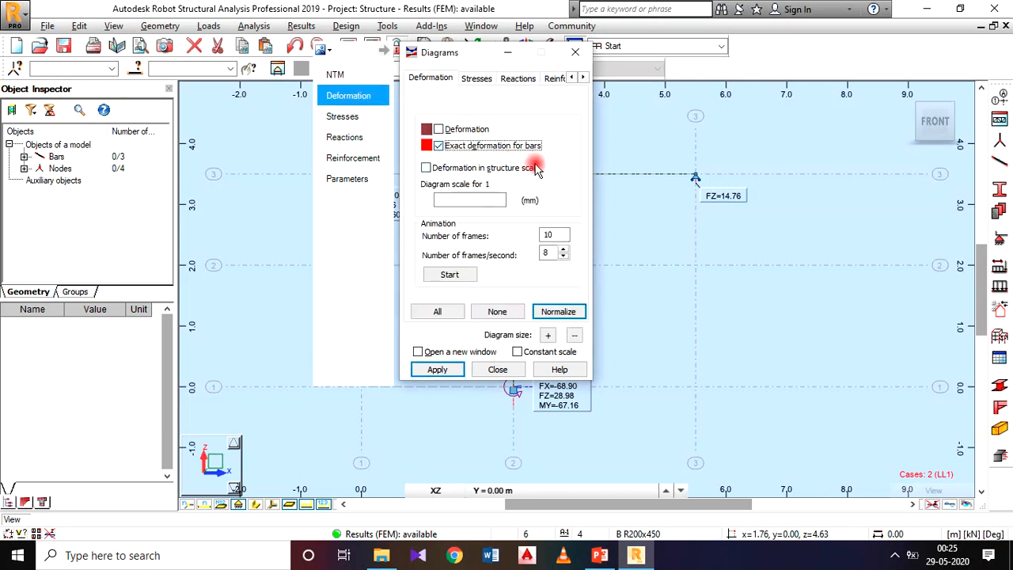
left_click(440, 369)
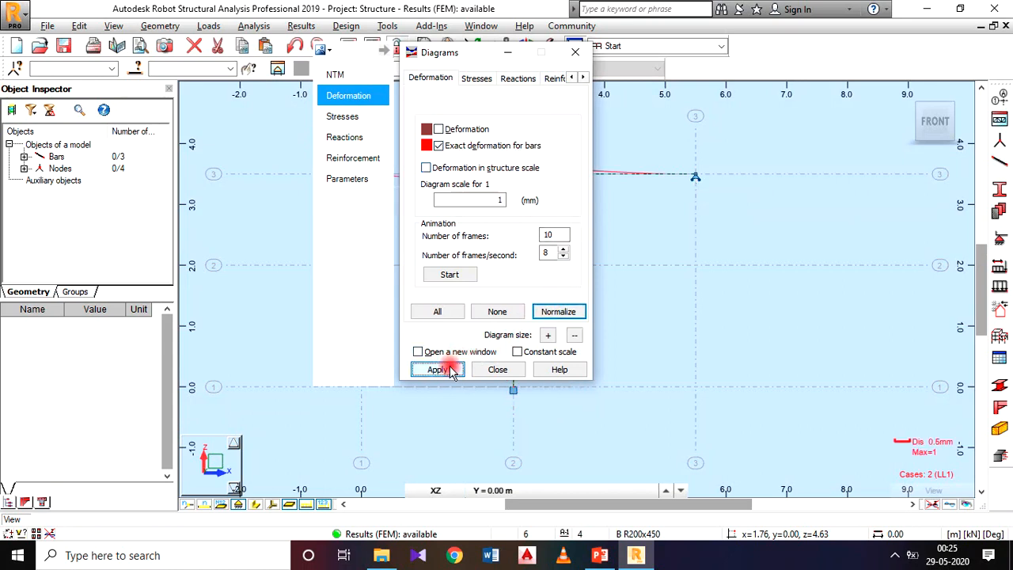
left_click(560, 312)
left_click_drag(475, 51, 812, 73)
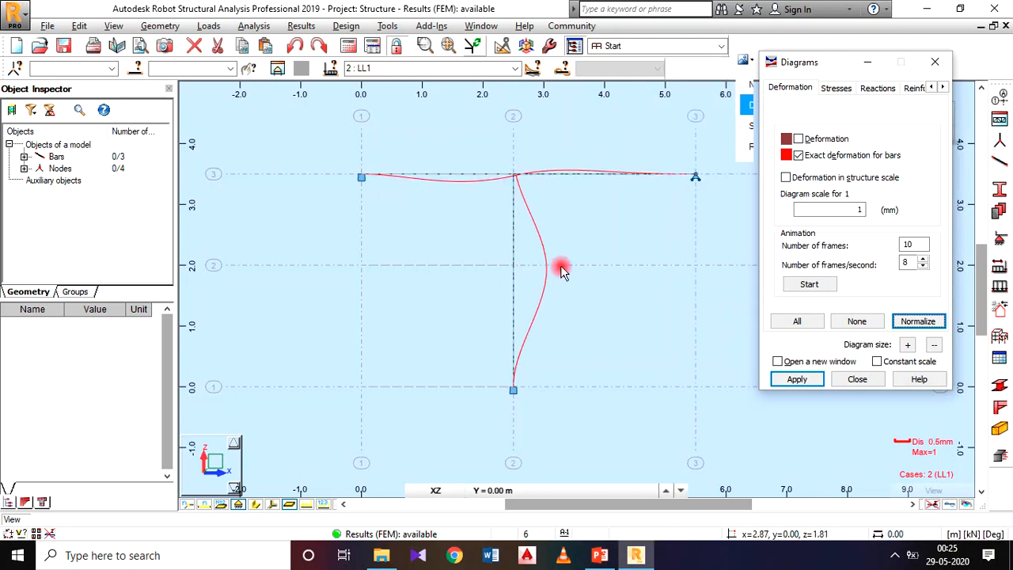
Set the diagram description to labels showing All values, with differentiated positive and negative values and filled diagrams, and apply it.
mouse_move(742, 72)
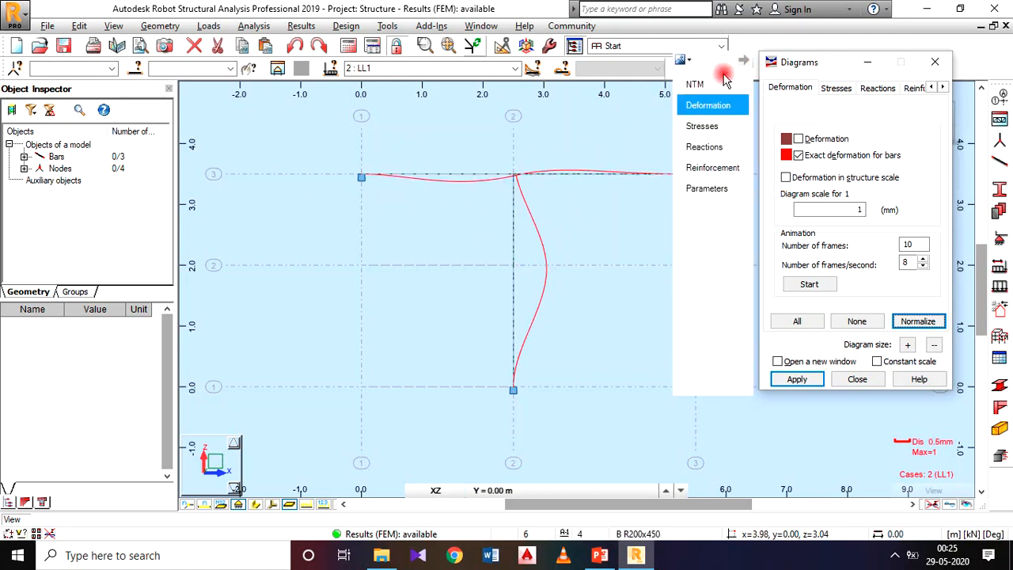
left_click(705, 188)
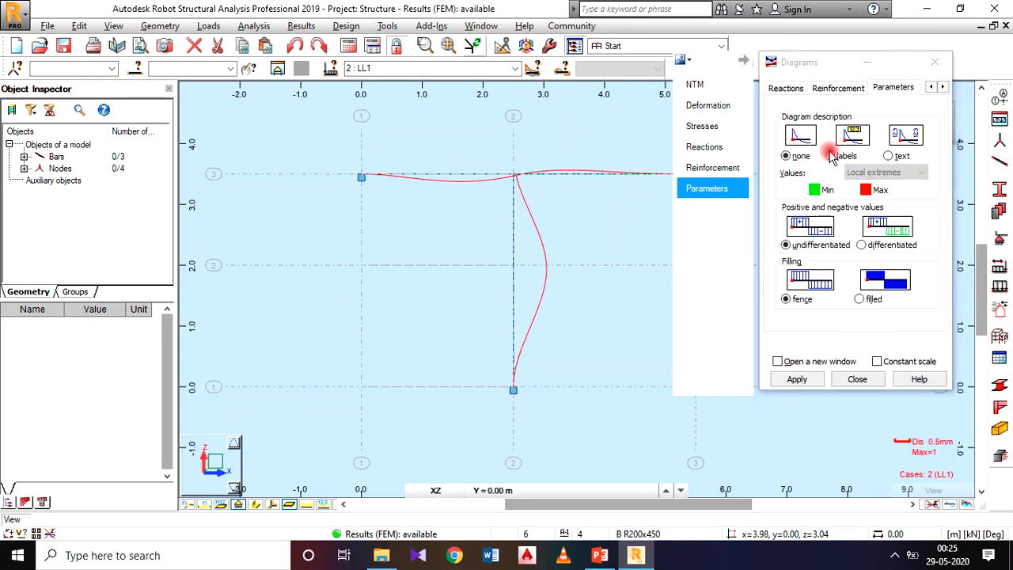
left_click(831, 156)
left_click(862, 246)
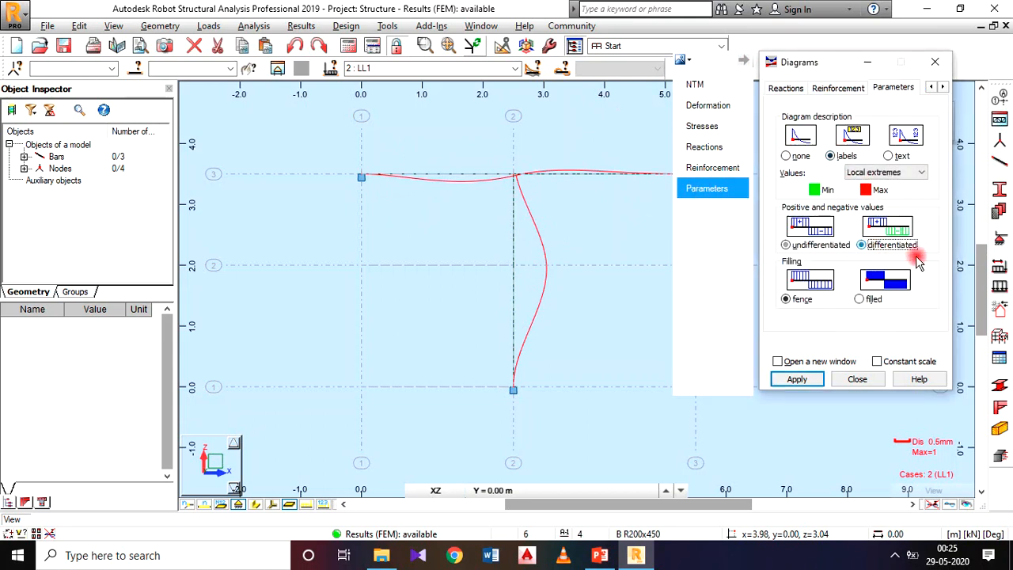
left_click(860, 300)
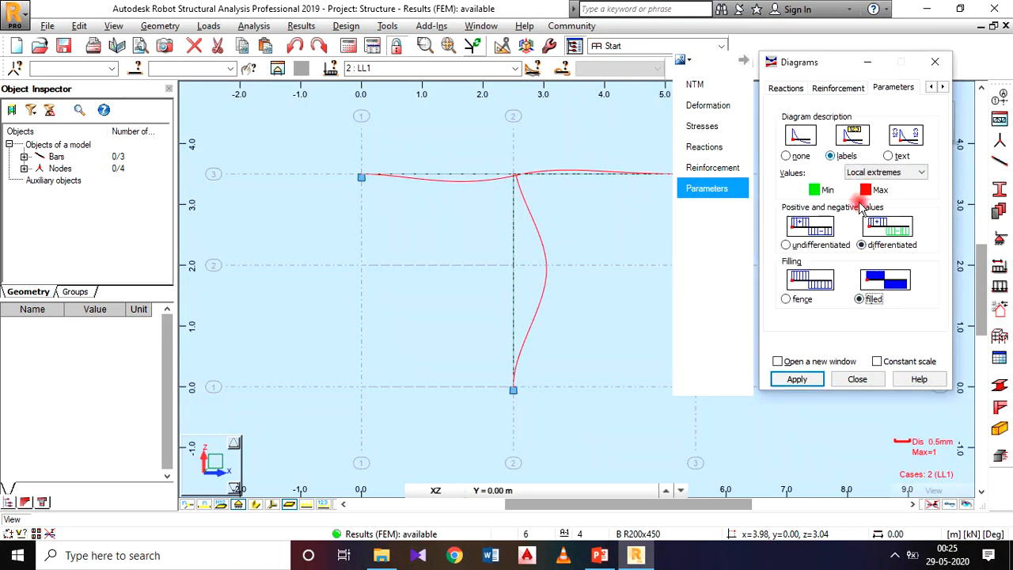
left_click(875, 177)
left_click(879, 182)
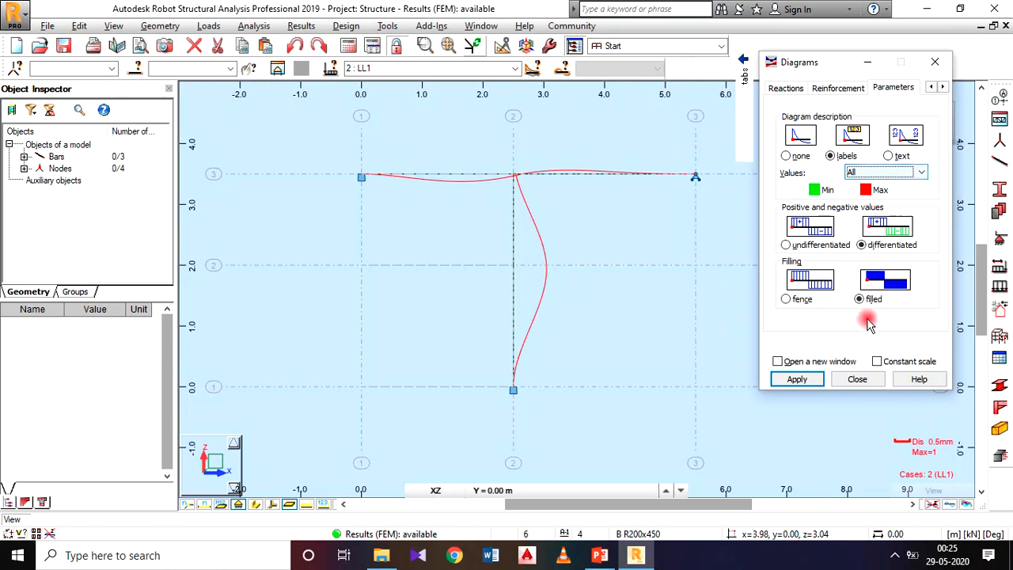
left_click(796, 379)
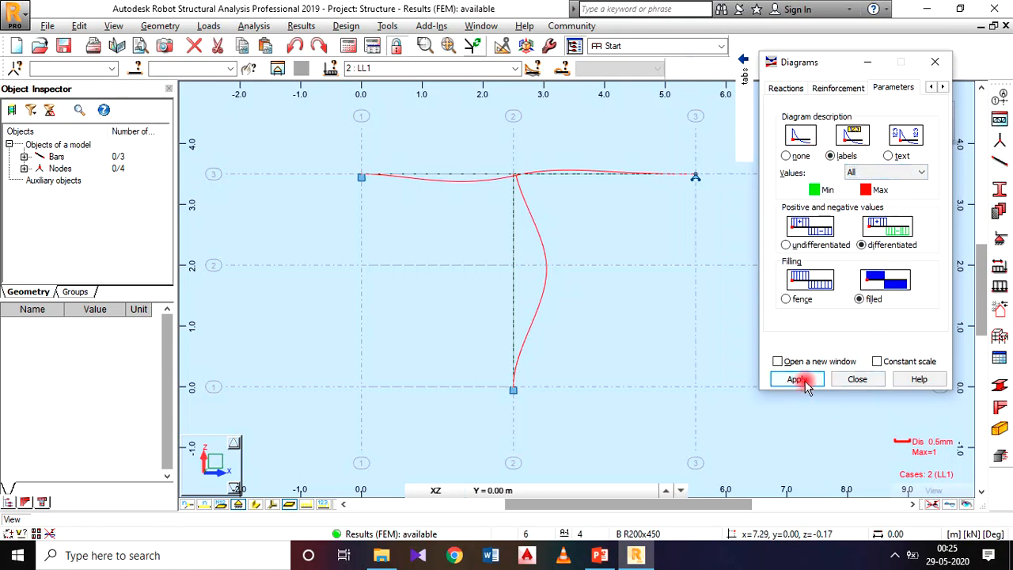
left_click(855, 380)
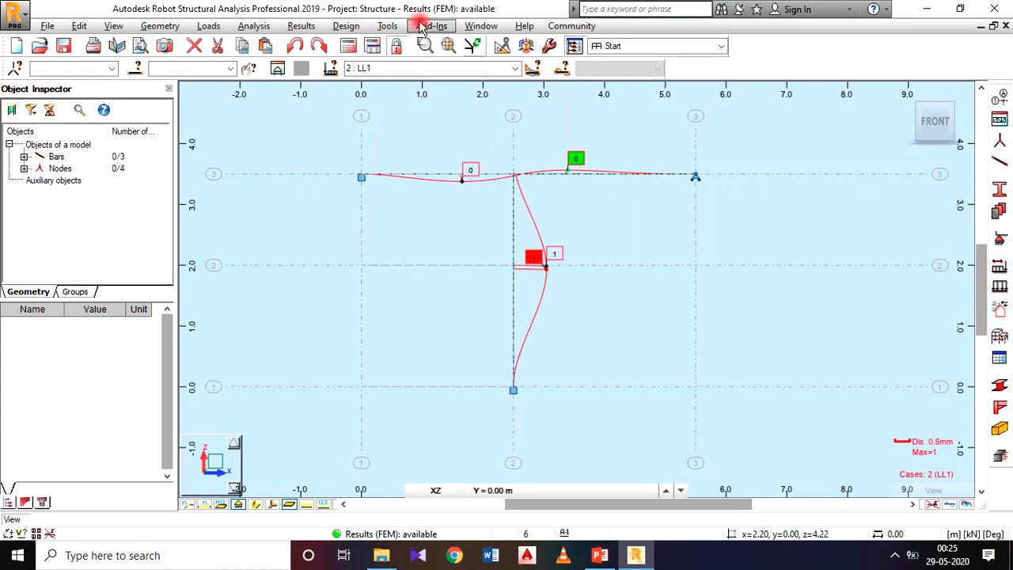
Set the displacement format to three decimal places (0.321) in mm in the job's units and formats.
left_click(389, 26)
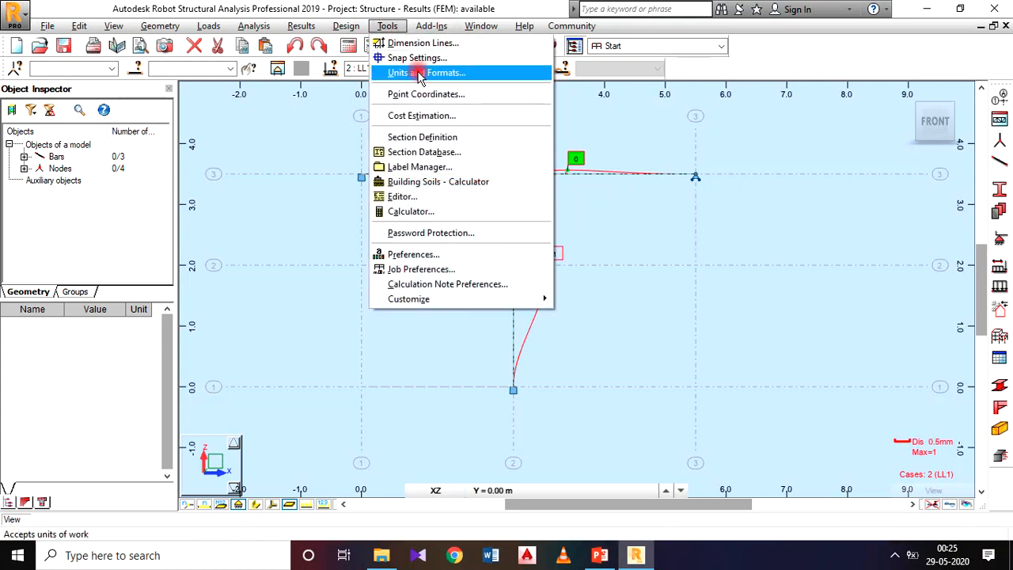
left_click(416, 71)
left_click(334, 233)
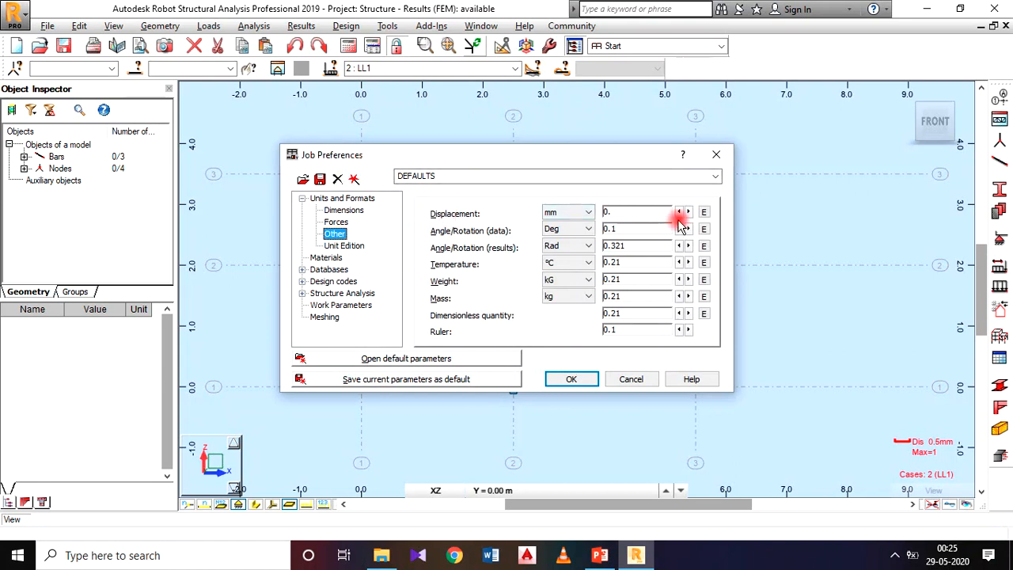
left_click(687, 213)
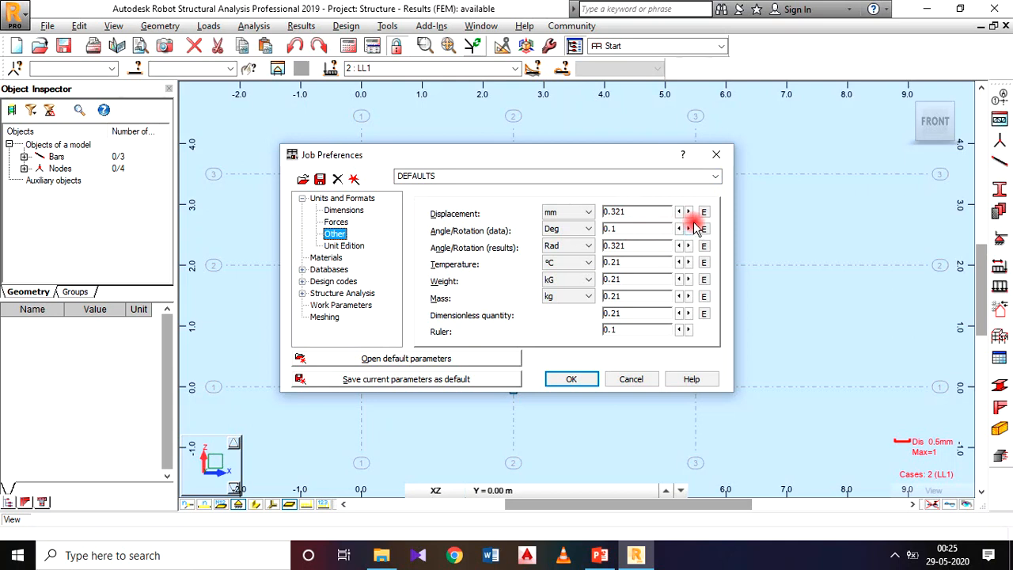
left_click(597, 382)
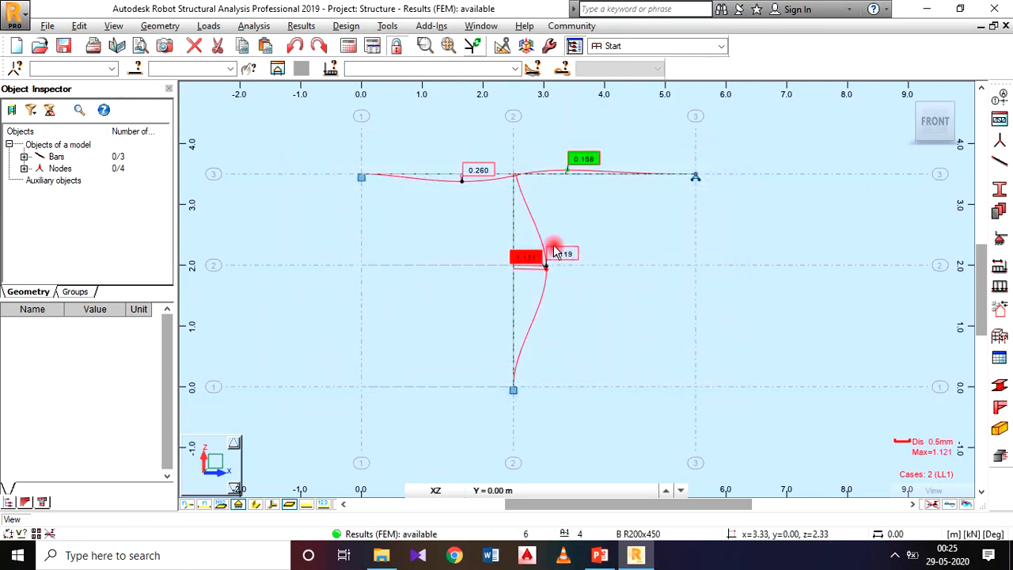
Move the column's maximum deflection label below its neighbour and save a screen capture labelled DEFLECTED SHAPE.
left_click_drag(541, 264, 566, 294)
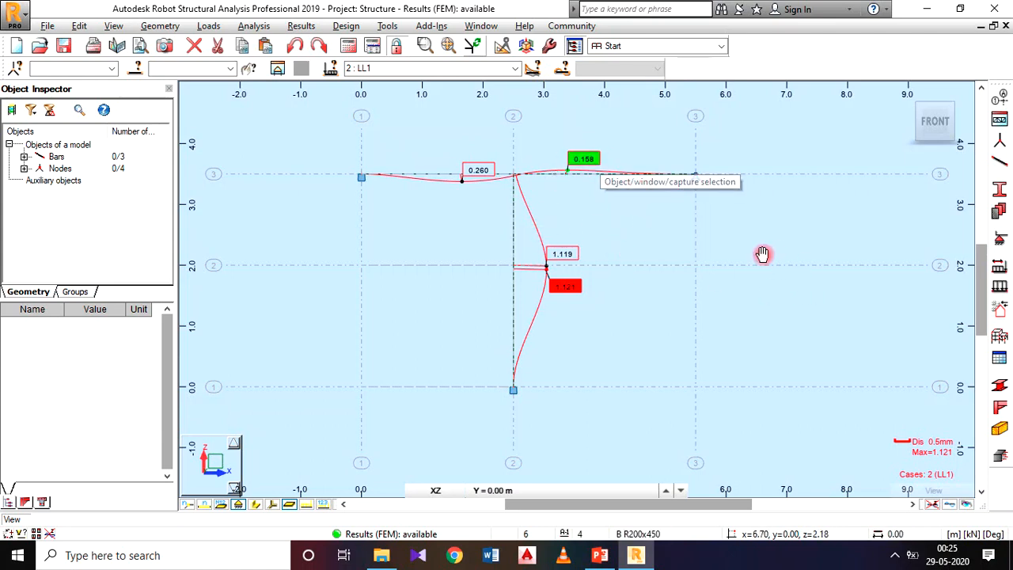
middle_click_drag(765, 255, 709, 251)
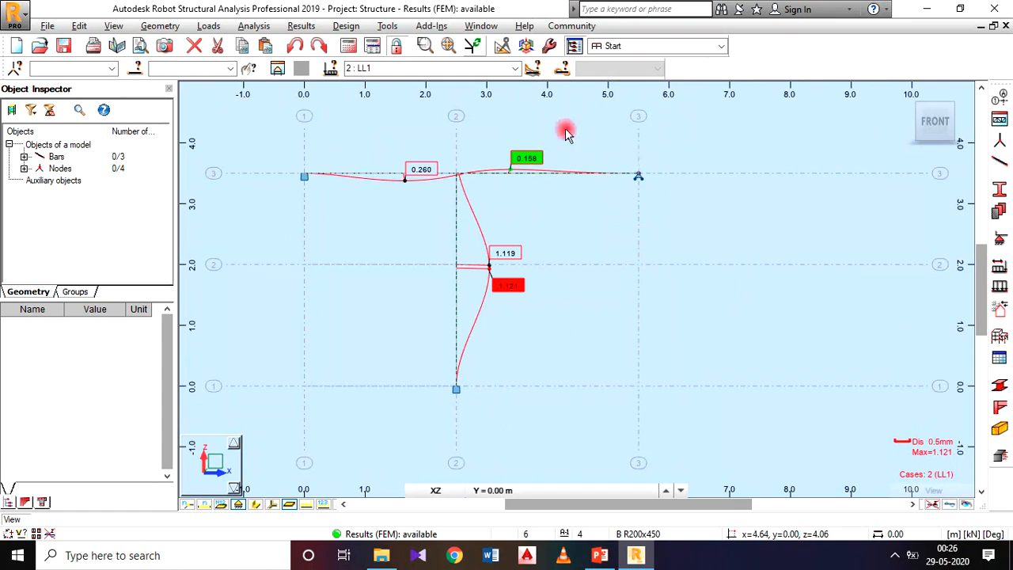
left_click(49, 30)
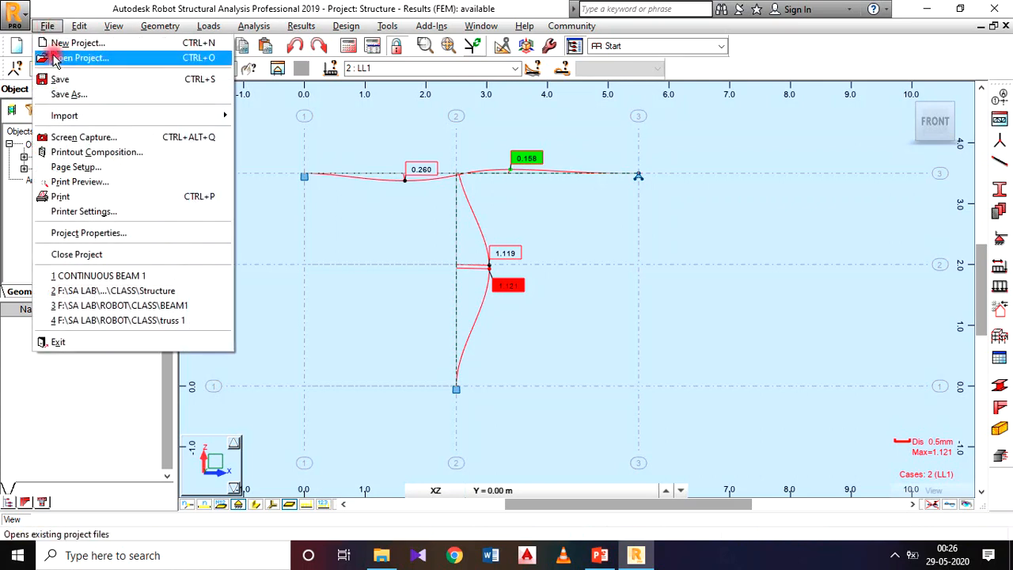
left_click(79, 138)
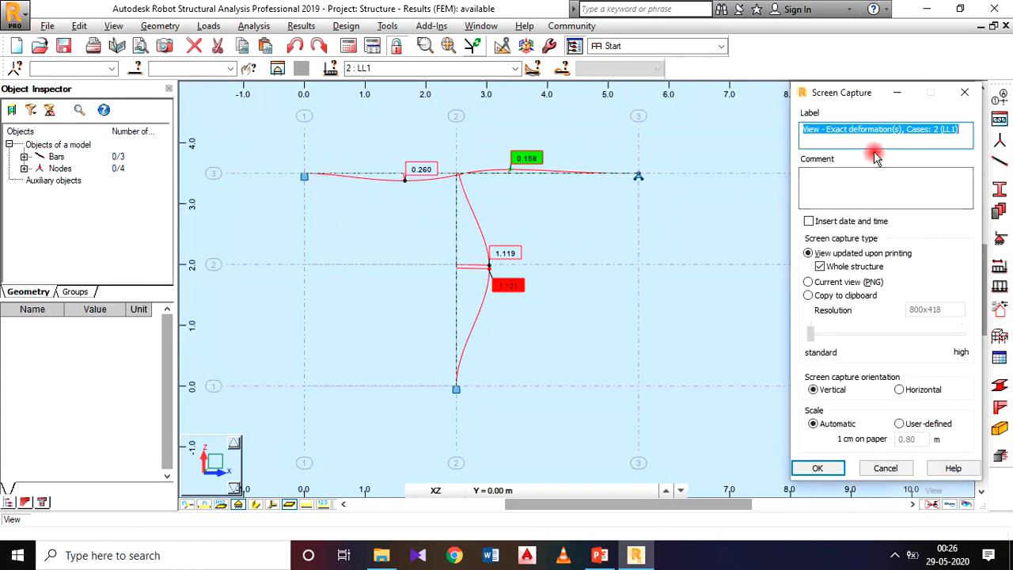
type("DEFLECTED SHAPE")
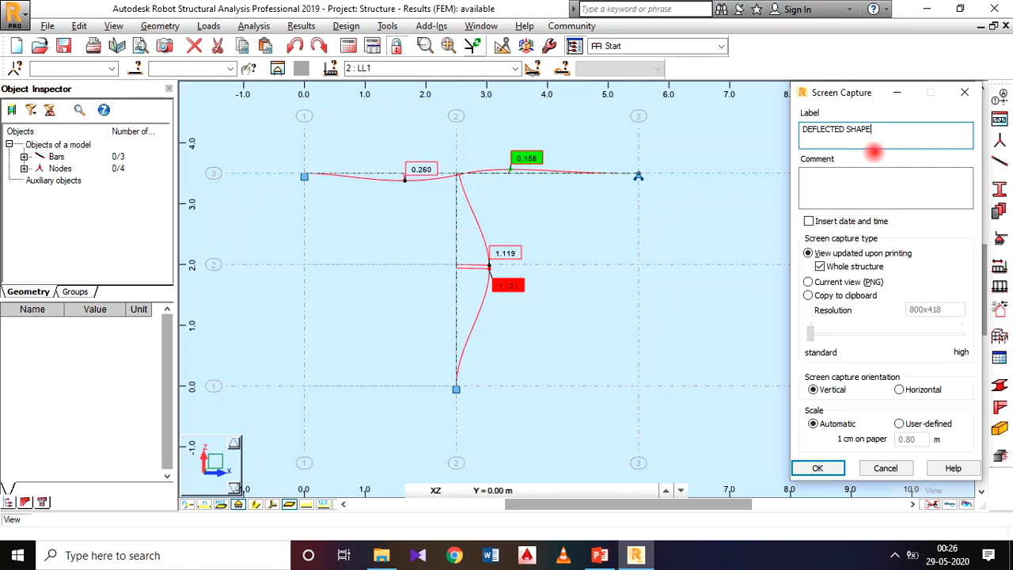
left_click(818, 467)
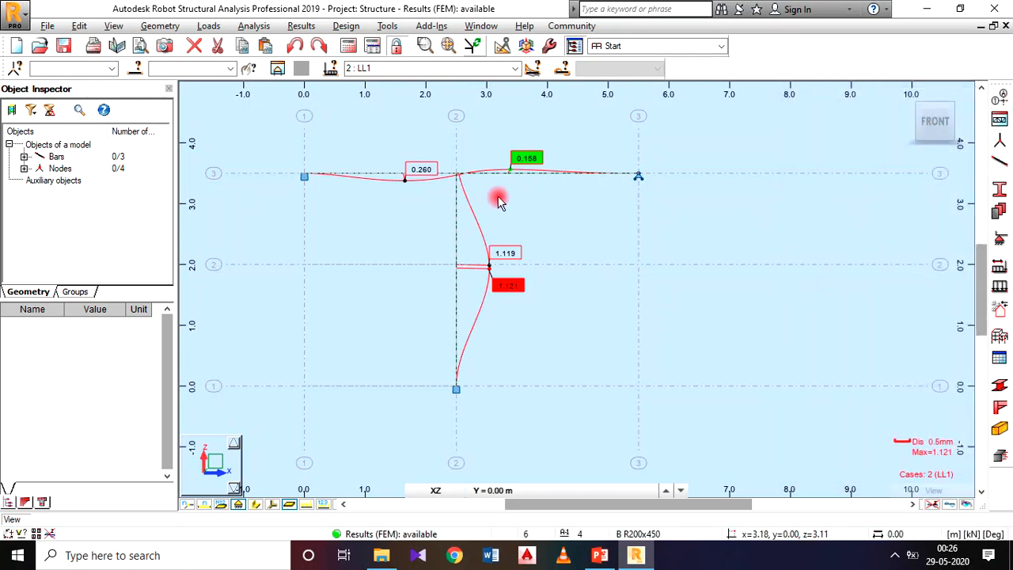
Replace the exact deformation with the My Moment diagram for the bars, keeping the labelled, differentiated and filled display.
middle_click_drag(497, 199, 536, 203)
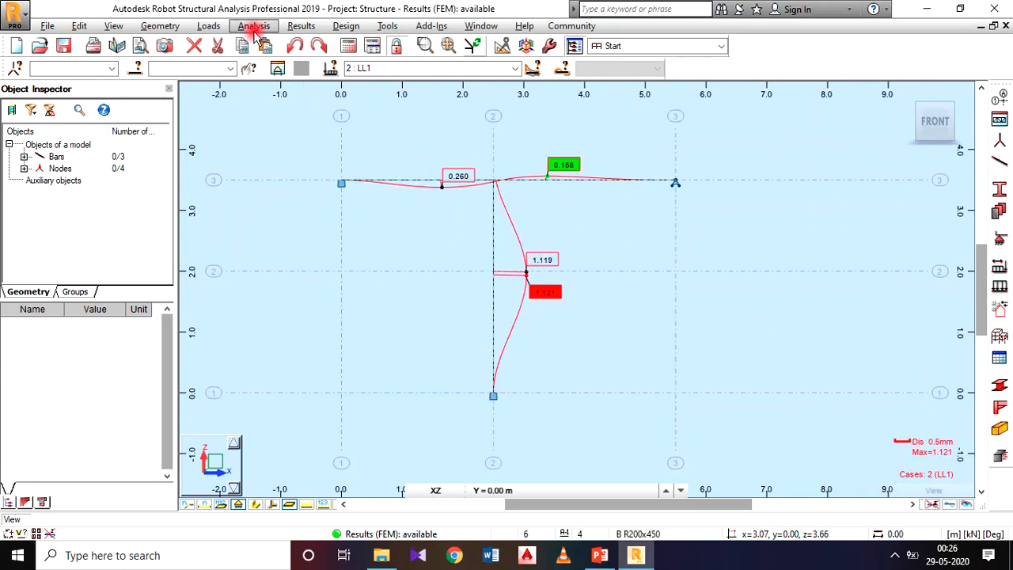
left_click(301, 26)
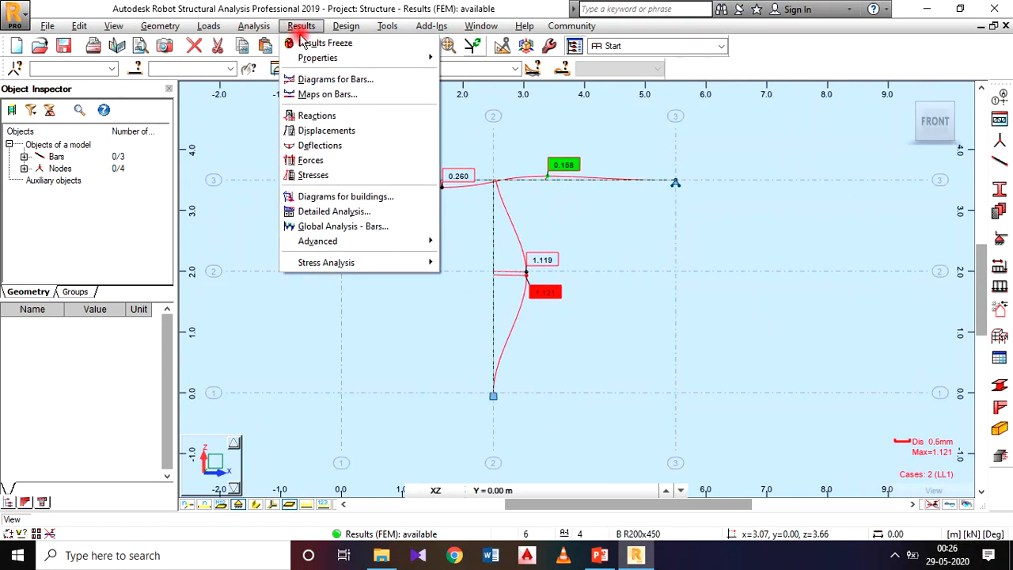
left_click(330, 80)
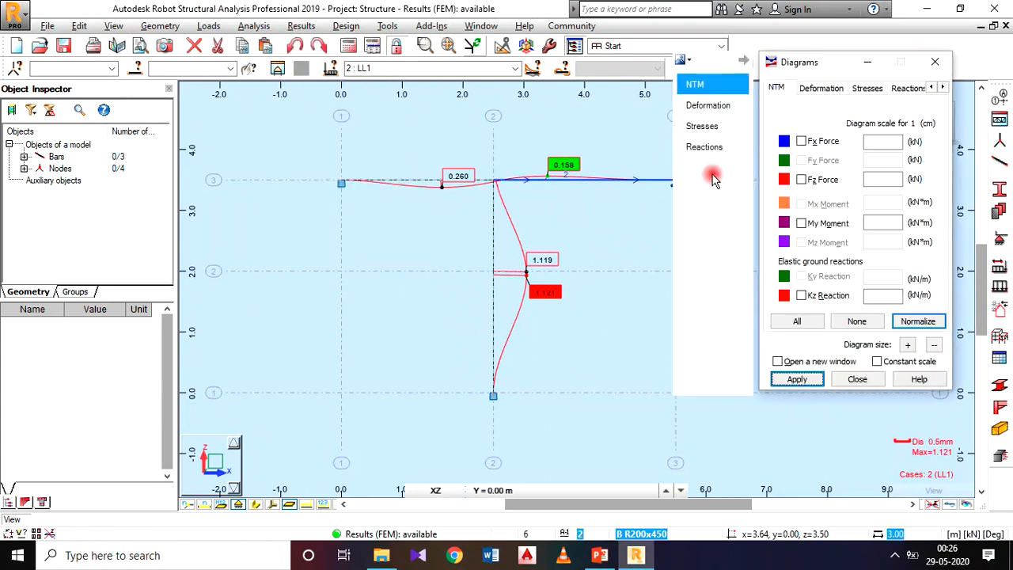
left_click(712, 106)
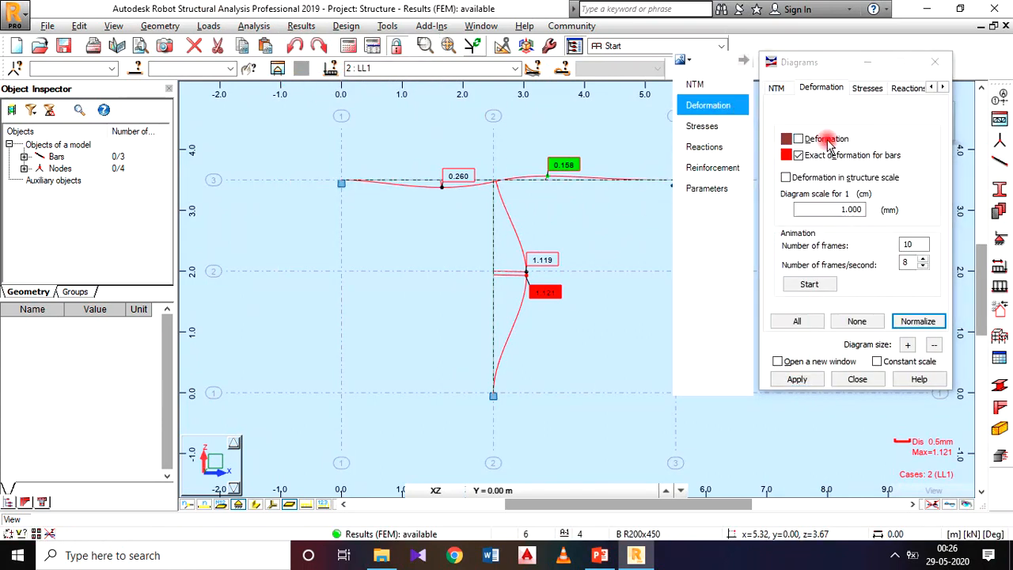
left_click(797, 155)
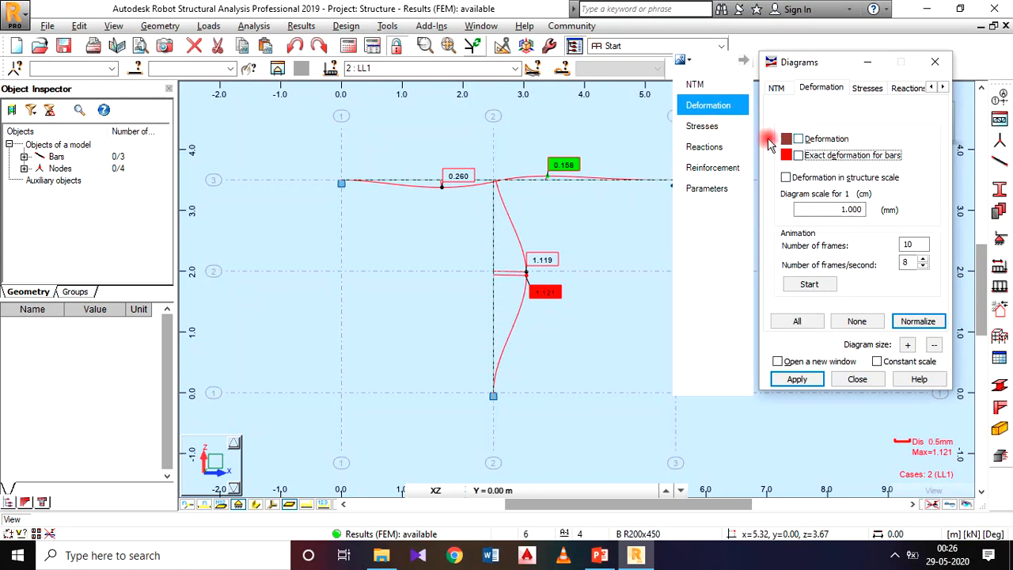
left_click(703, 85)
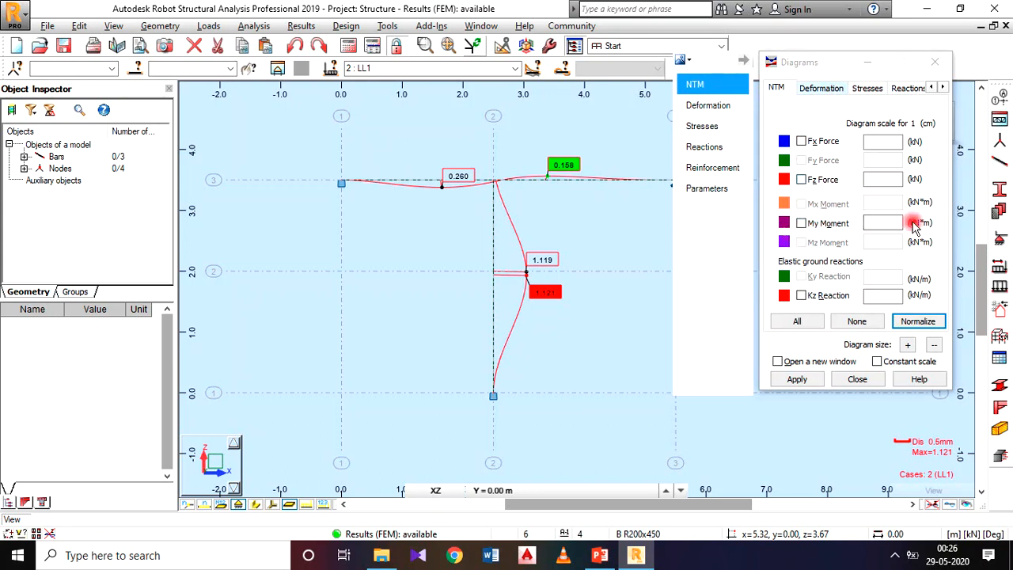
left_click(801, 224)
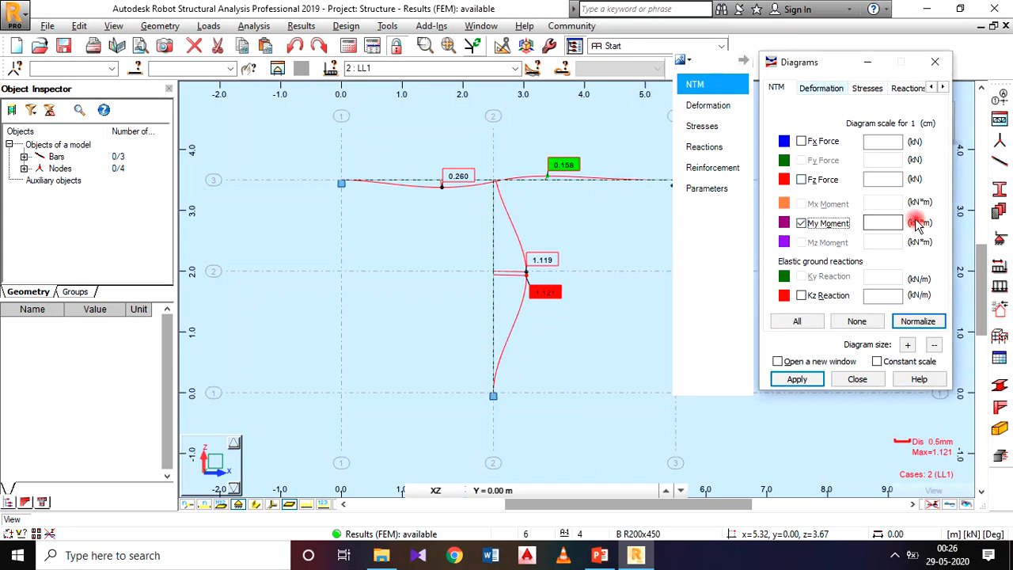
left_click(797, 379)
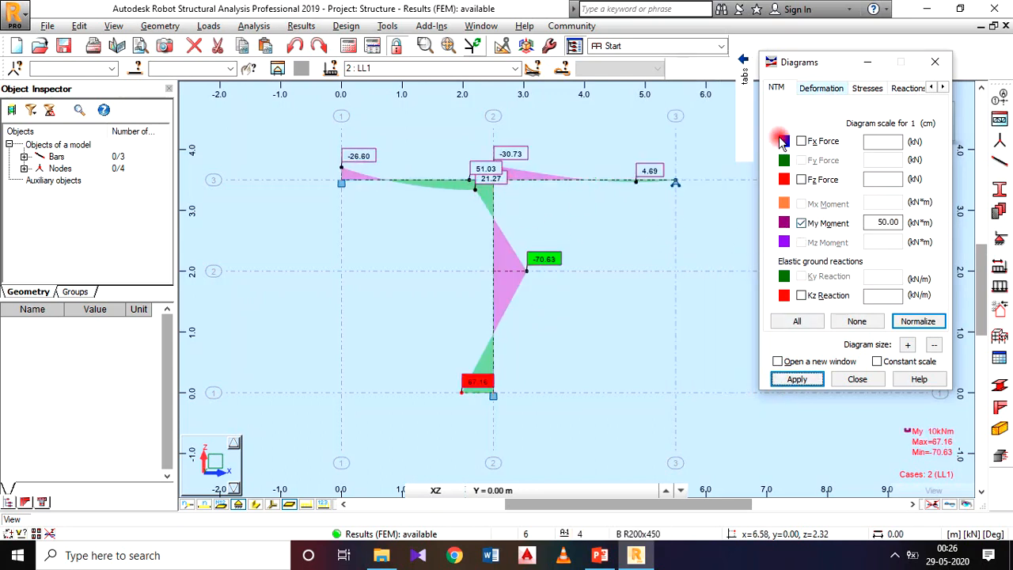
left_click(739, 190)
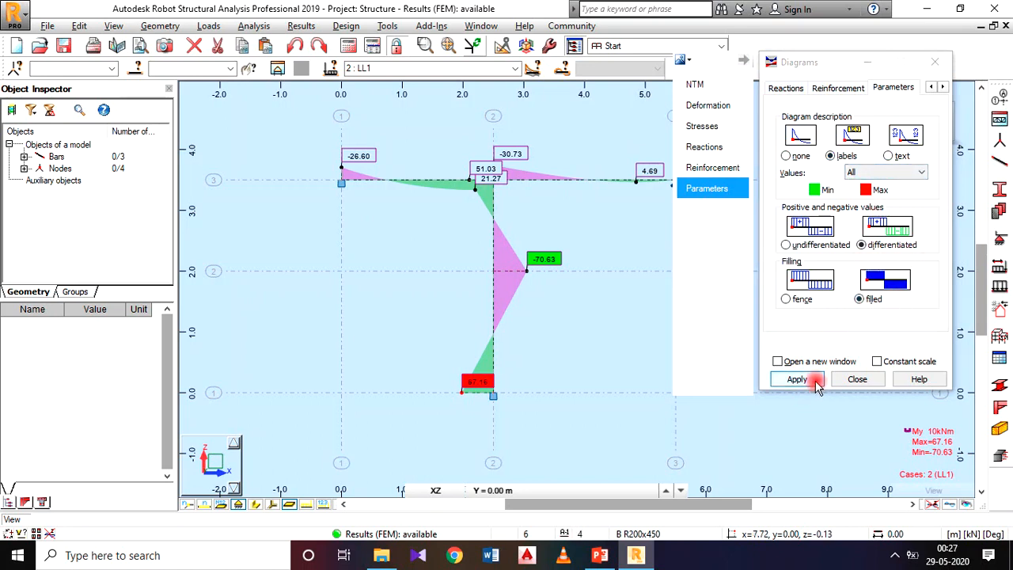
left_click(856, 379)
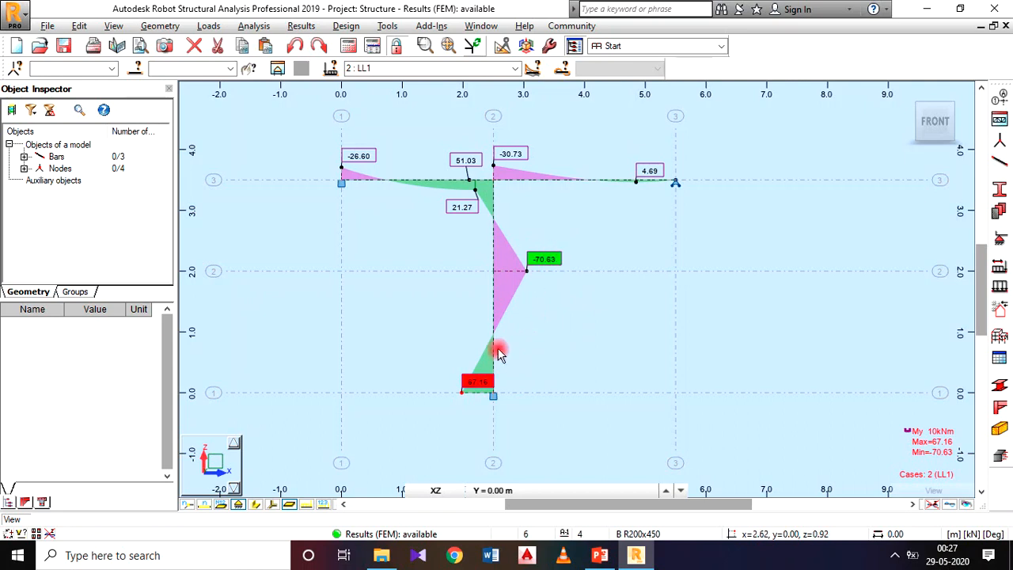
Move the moment labels at the beam-column joint and column base clear of the diagram, and turn off the support symbols.
left_click_drag(480, 387, 451, 377)
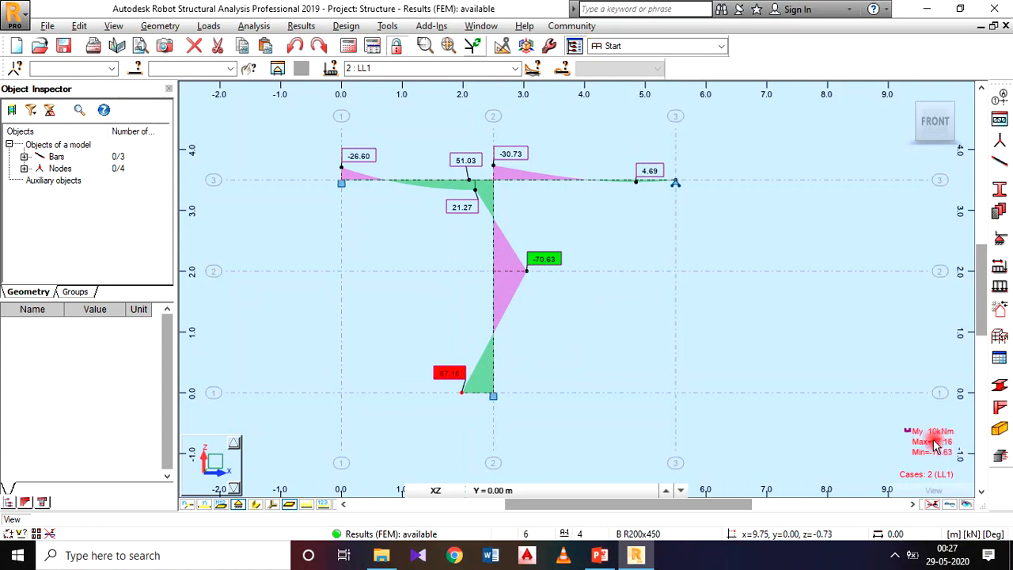
middle_click_drag(637, 253, 651, 260)
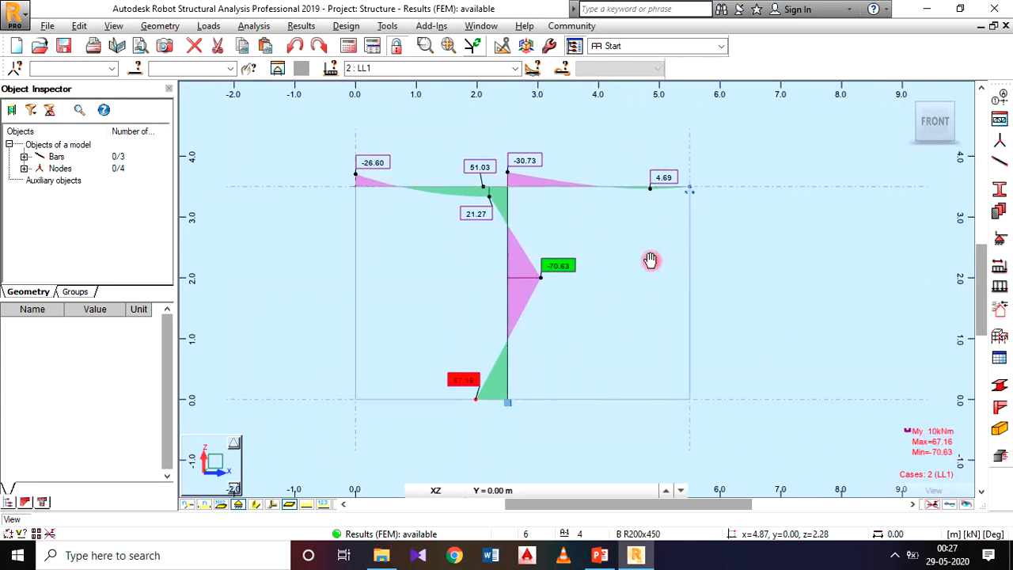
left_click(235, 506)
Save a screen capture of the moment diagram labelled BENDING MOMENT DIAGRAM.
middle_click_drag(637, 246, 705, 257)
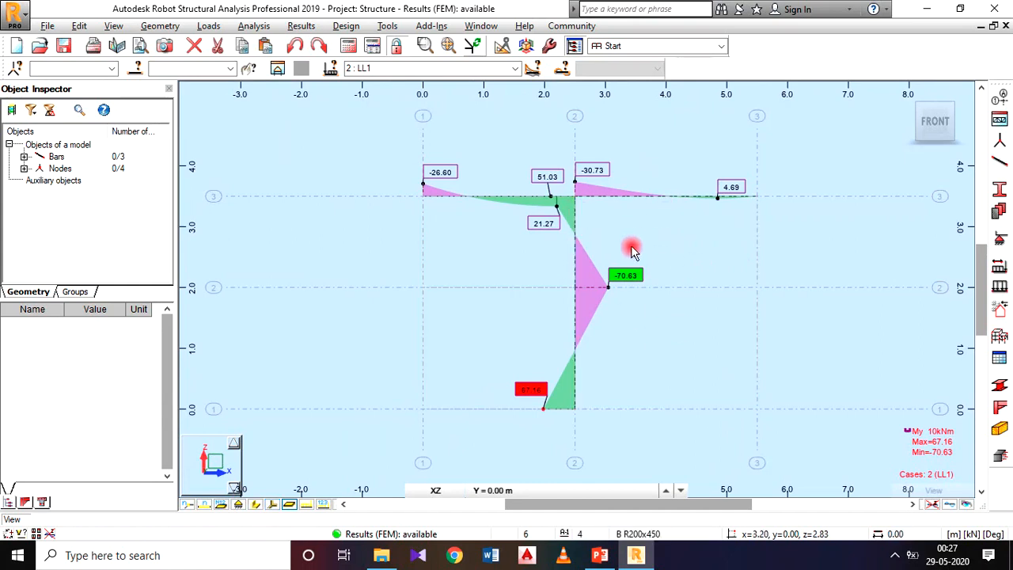
left_click(47, 27)
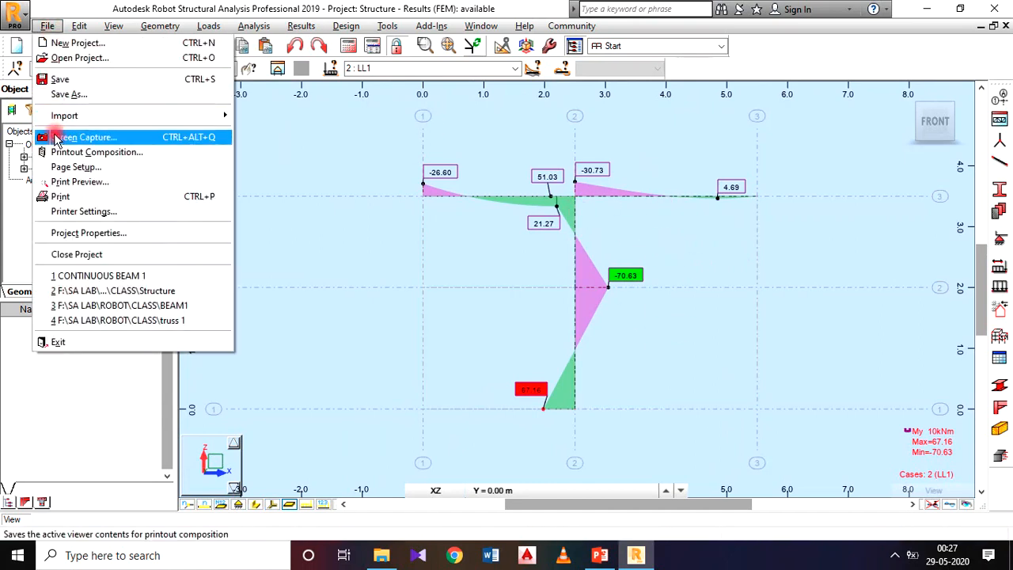
left_click(56, 135)
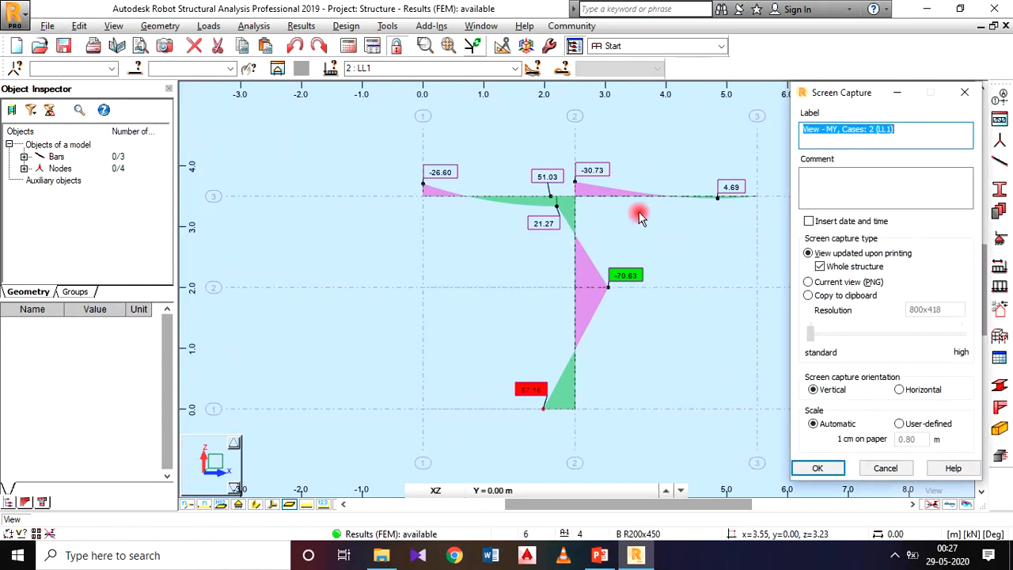
type("BE")
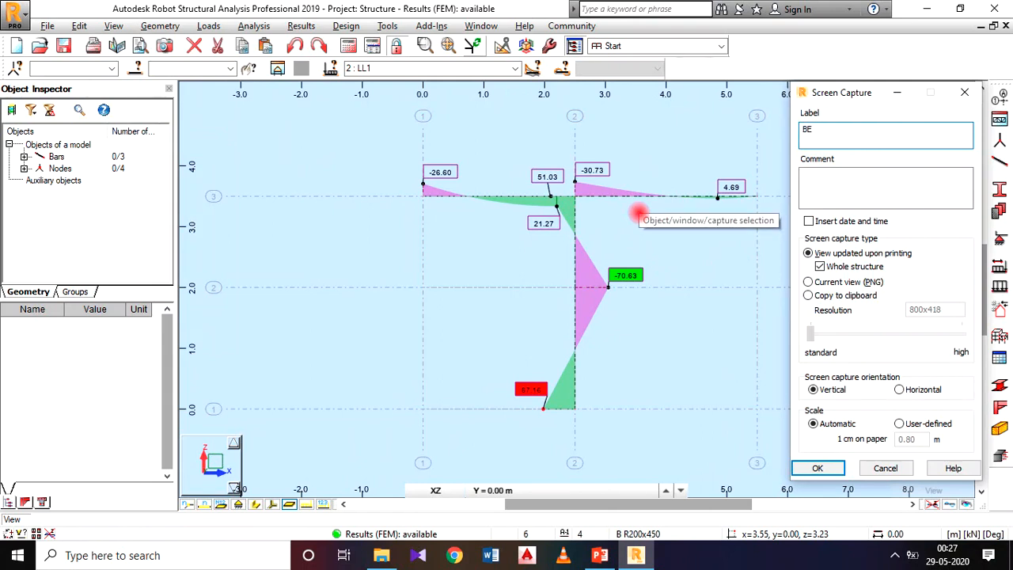
type("NDING MOMENT DIAGRAM")
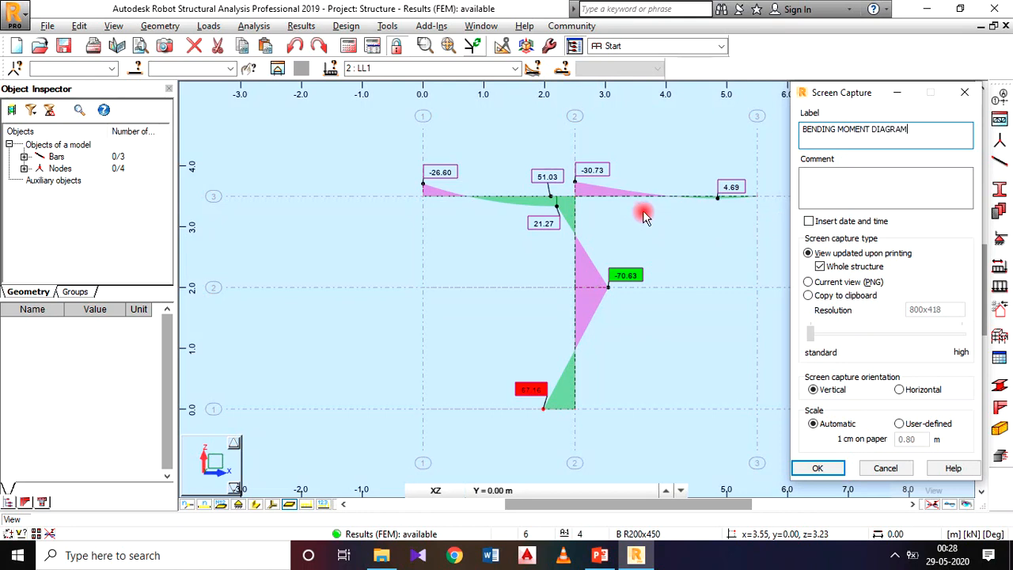
left_click(815, 467)
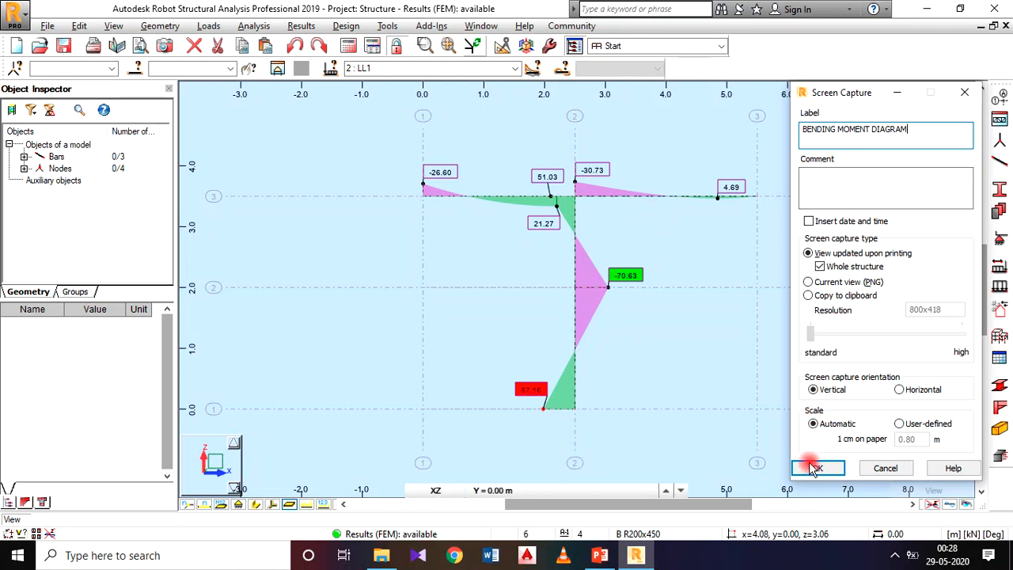
middle_click_drag(701, 258, 645, 268)
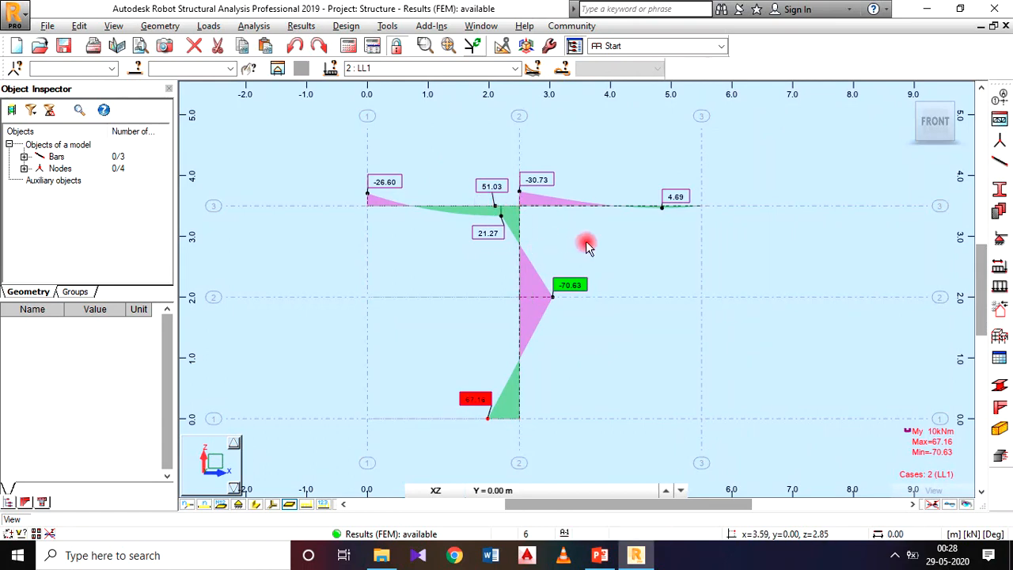
left_click(301, 25)
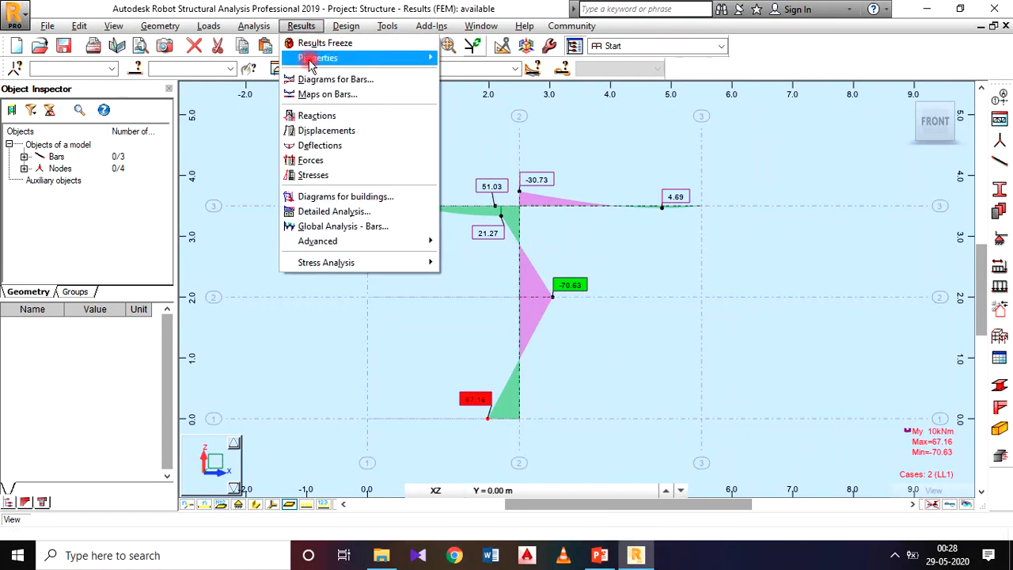
left_click(326, 94)
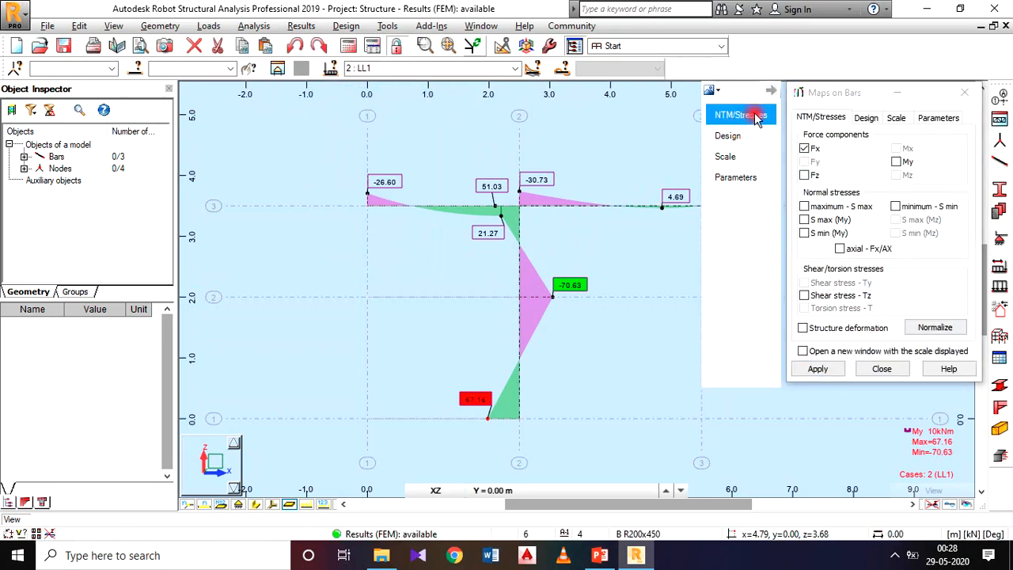
left_click(964, 92)
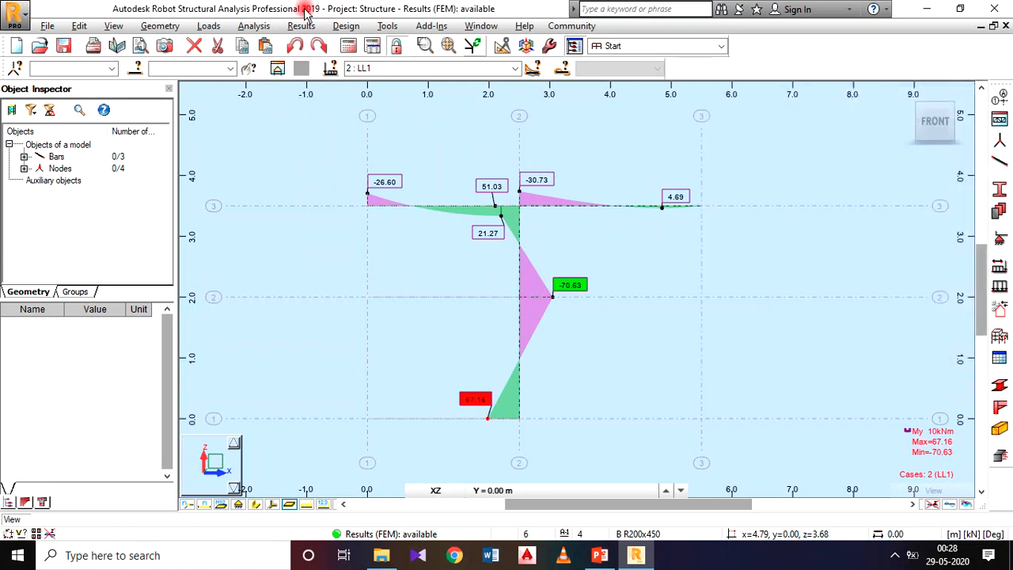
Replace the My Moment diagram for the bars with the Fz Force diagram.
left_click(300, 25)
left_click(319, 76)
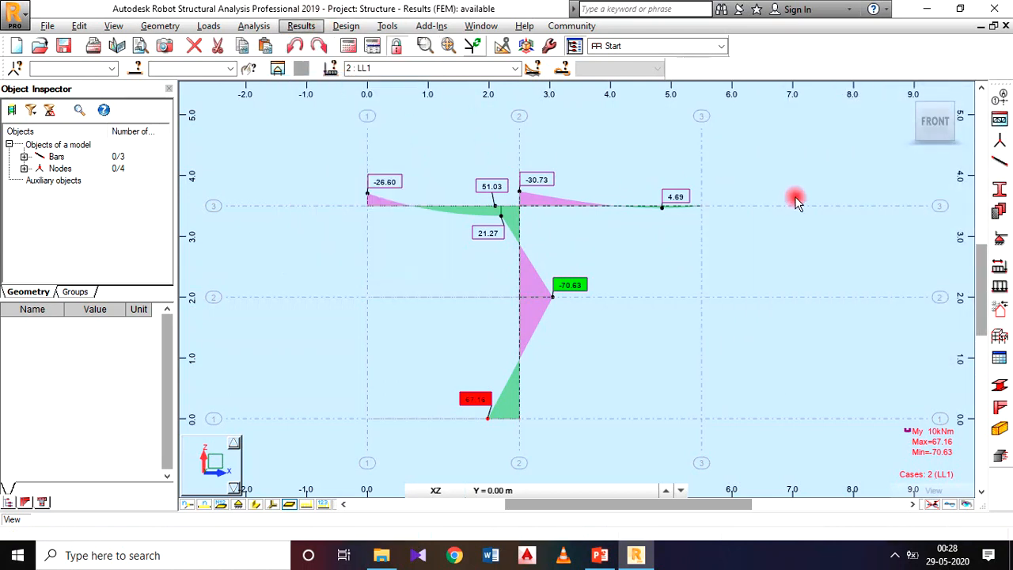
left_click_drag(796, 64, 592, 42)
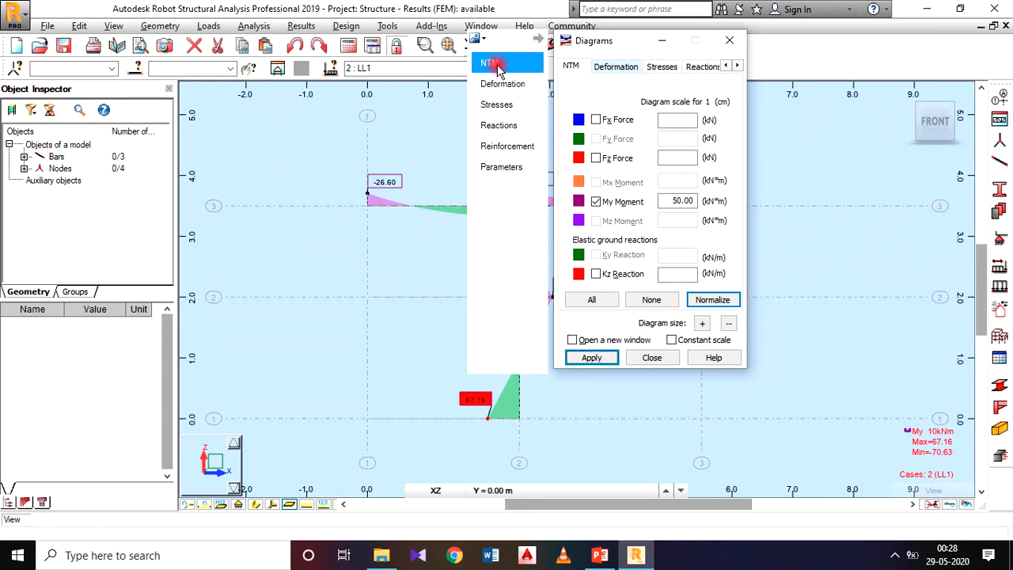
left_click(596, 158)
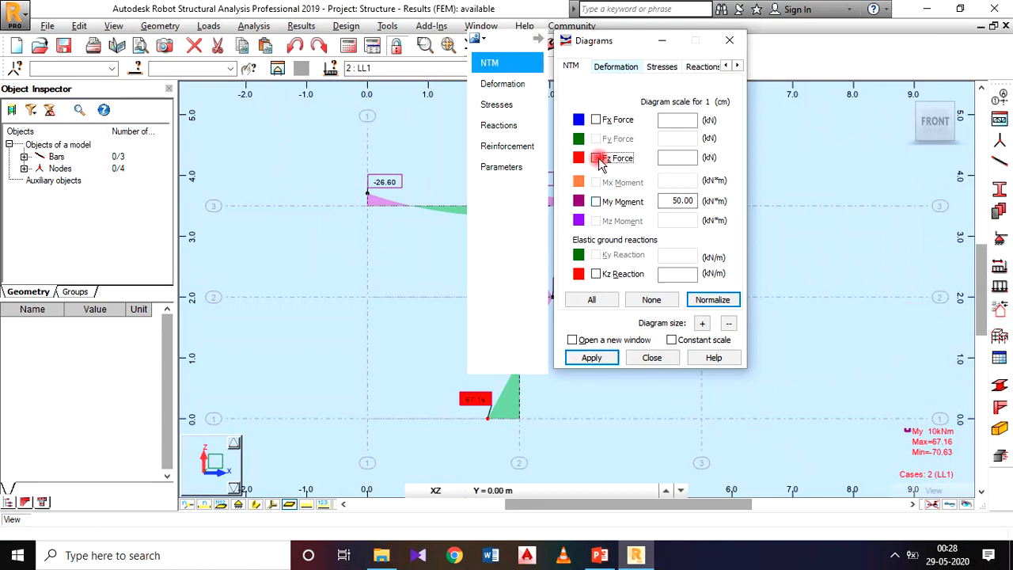
left_click(592, 357)
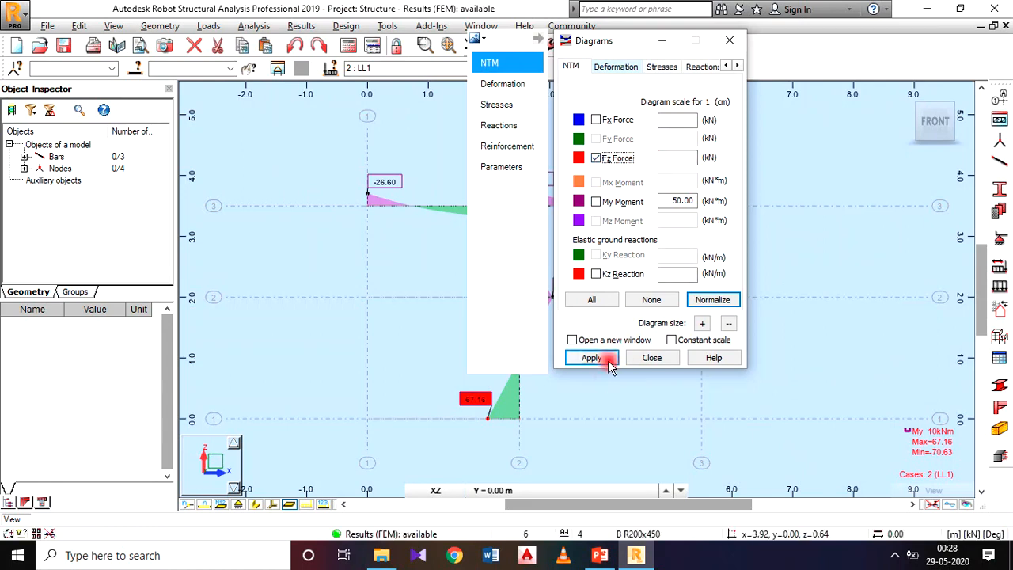
left_click(666, 358)
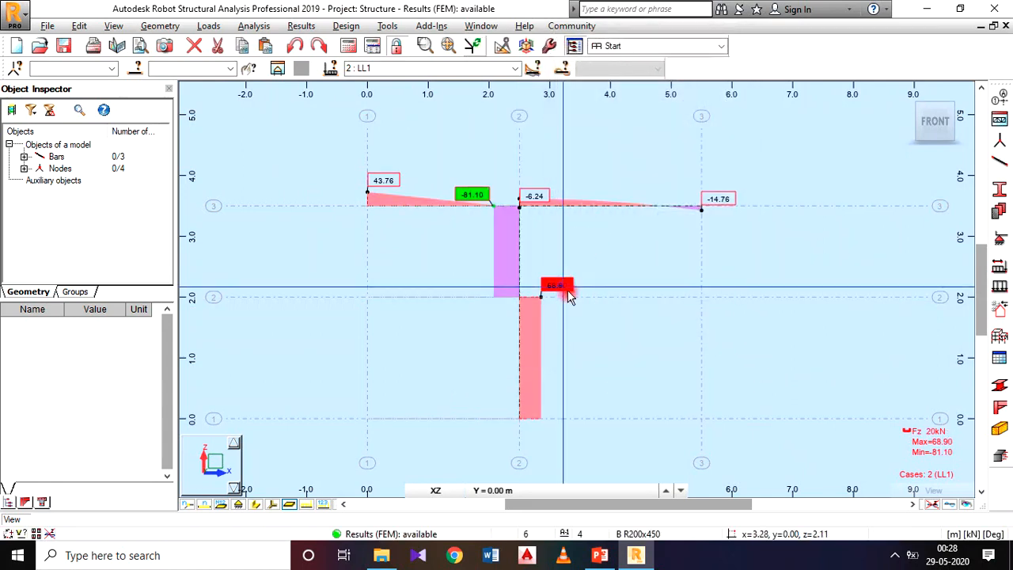
Move the column's maximum and minimum shear labels clear of the diagram and the neighbouring label.
left_click_drag(560, 285, 573, 306)
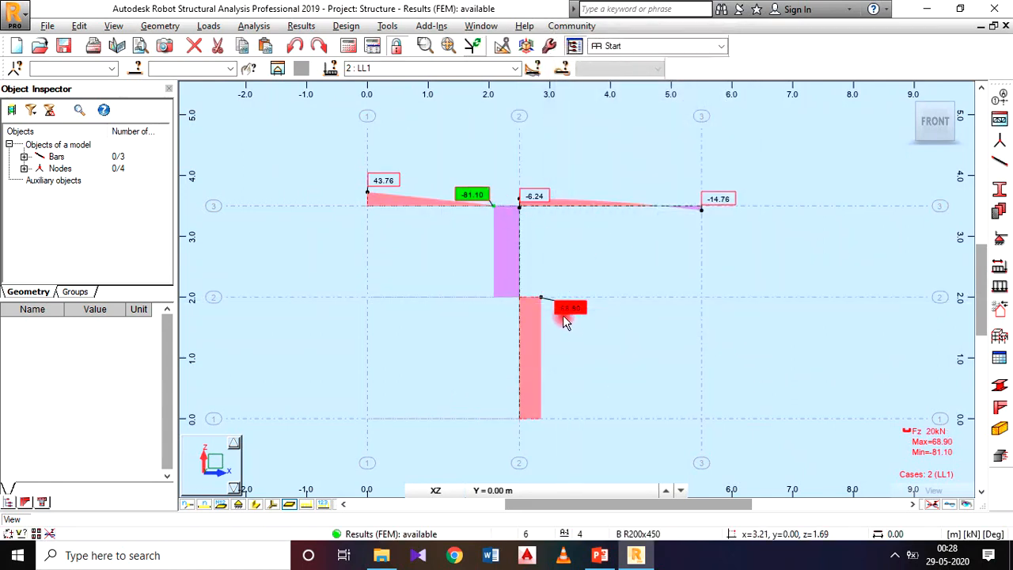
left_click(477, 195)
left_click_drag(477, 198, 504, 197)
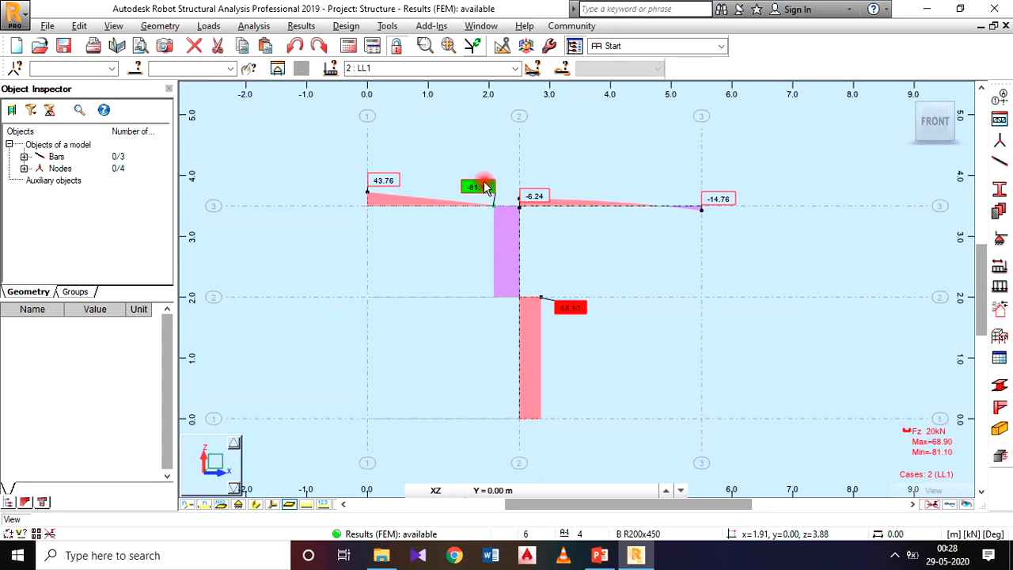
left_click_drag(480, 193, 476, 191)
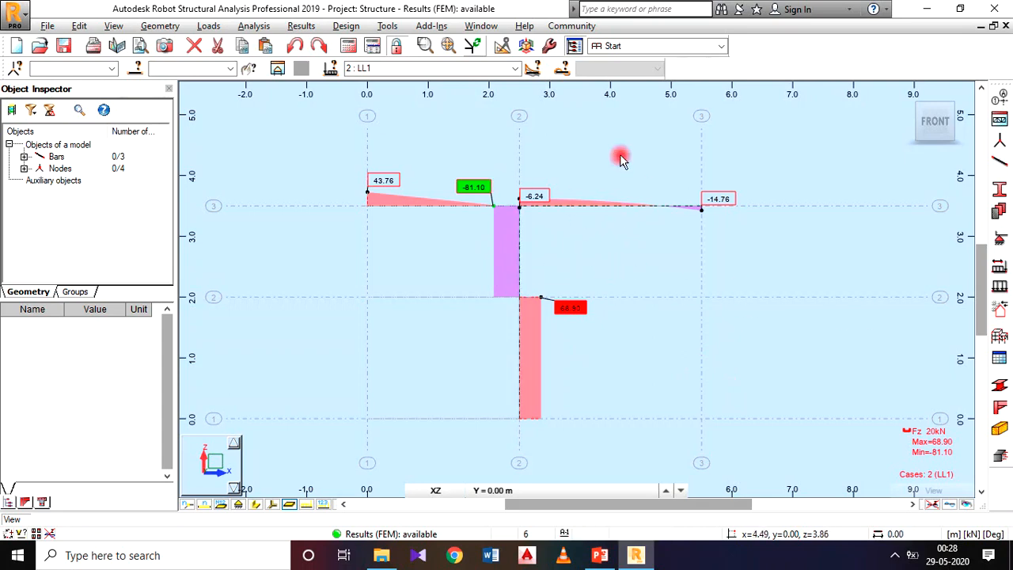
Save a screen capture labelled SHEAR FORCE DIAGRAM, and move the shear label at the beam-column joint below the beam.
left_click(47, 26)
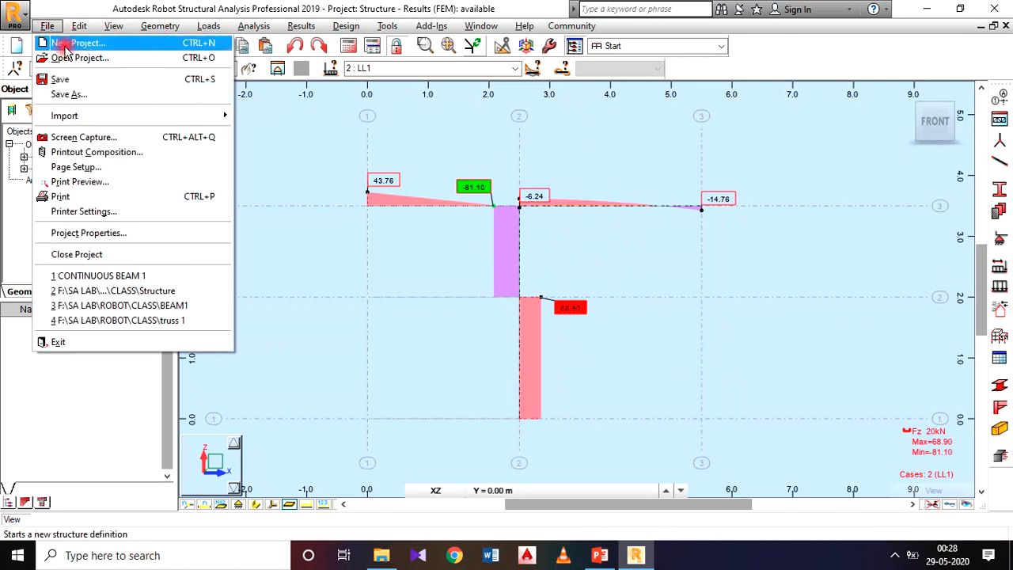
left_click(87, 136)
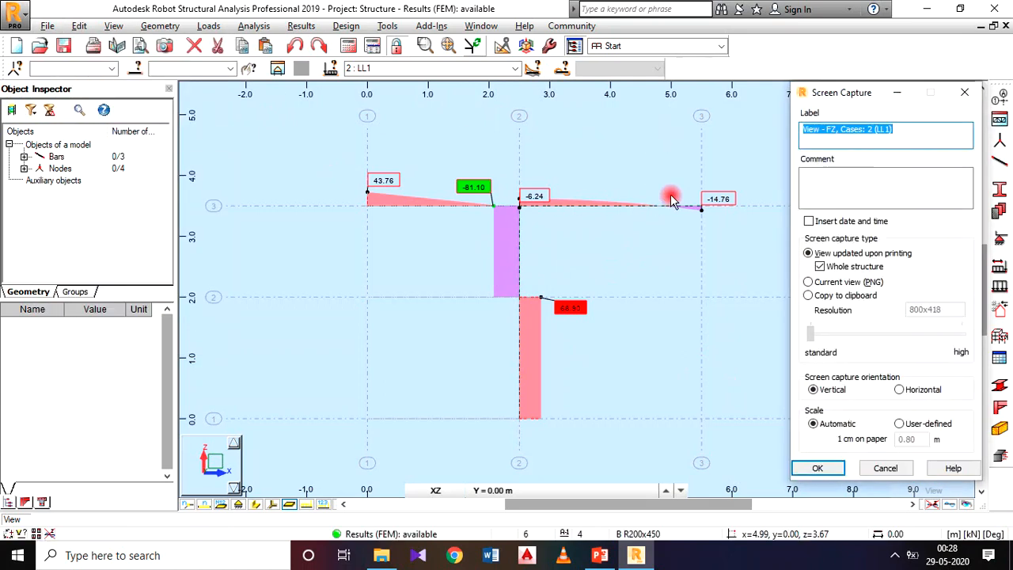
type("SHEAR FORCE DIAGRAM")
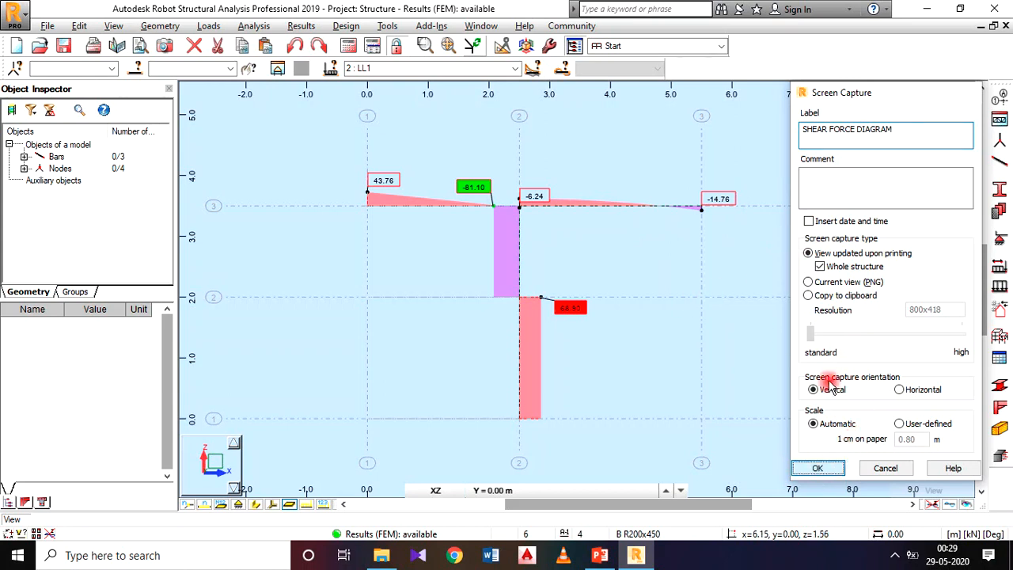
key("Return")
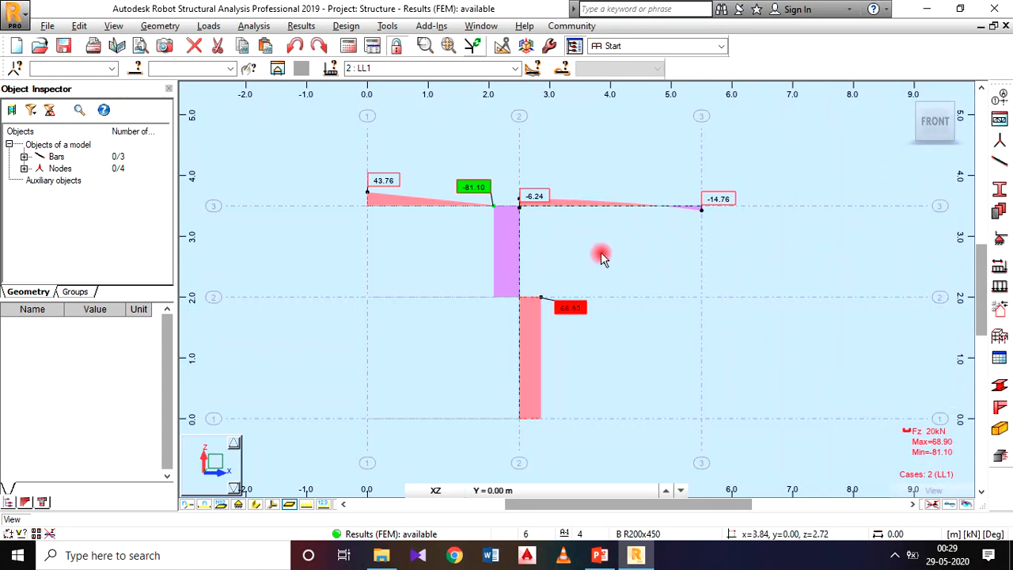
left_click_drag(541, 202, 543, 229)
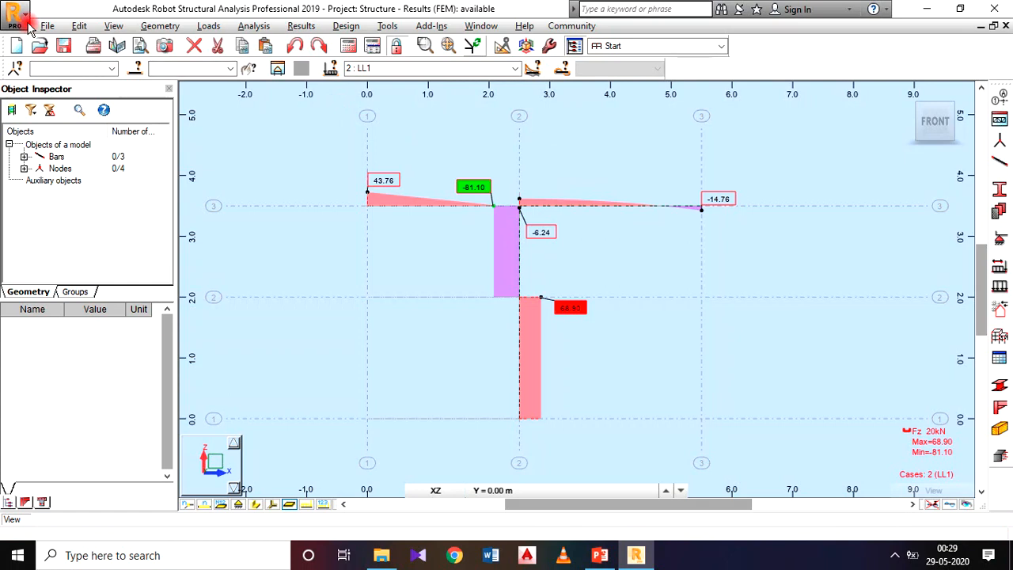
Change the file name in the page setup's printout header to FRAME 1 and save the header.
left_click(59, 26)
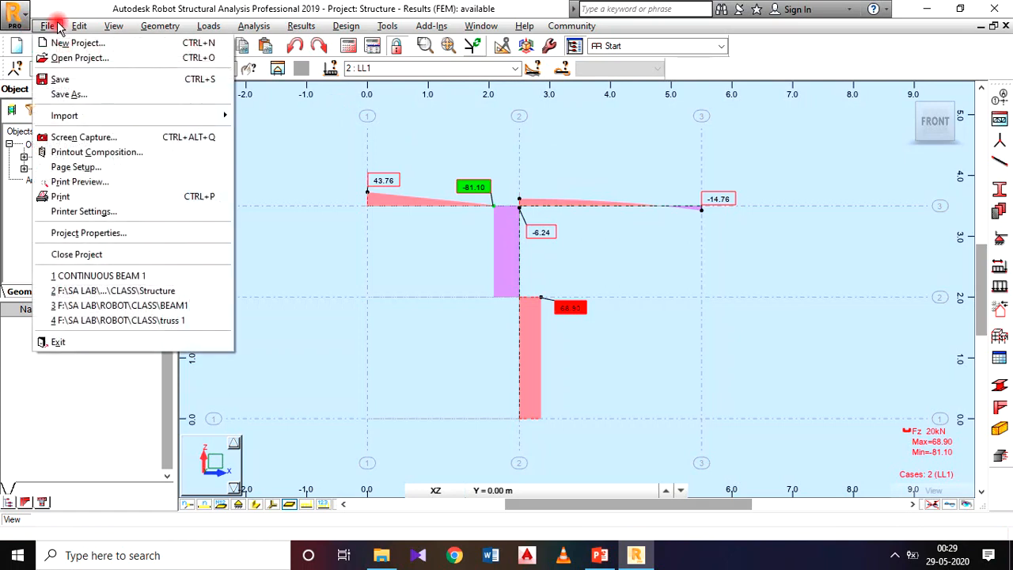
left_click(76, 169)
left_click(175, 46)
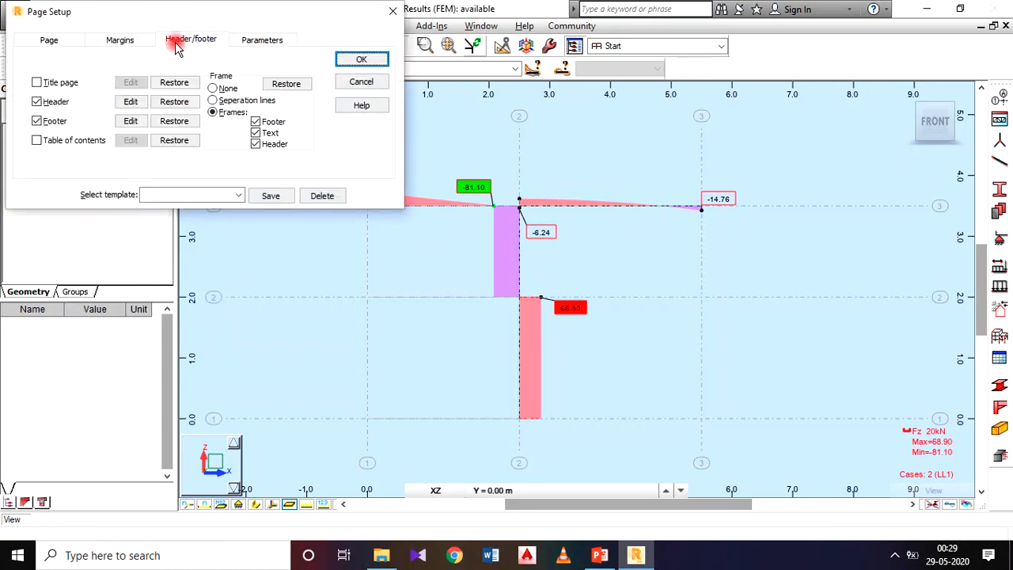
left_click(131, 101)
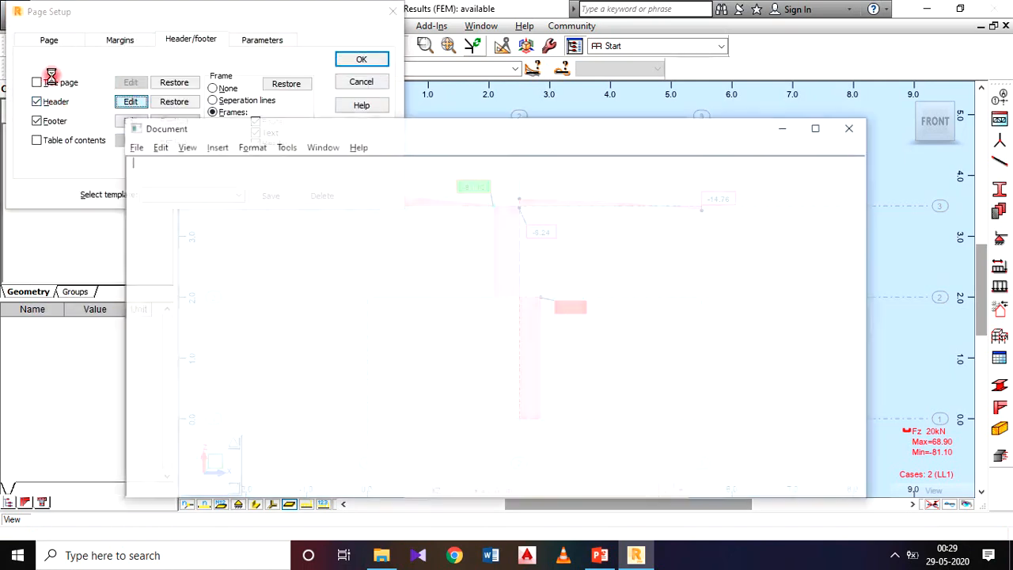
left_click_drag(500, 171, 427, 169)
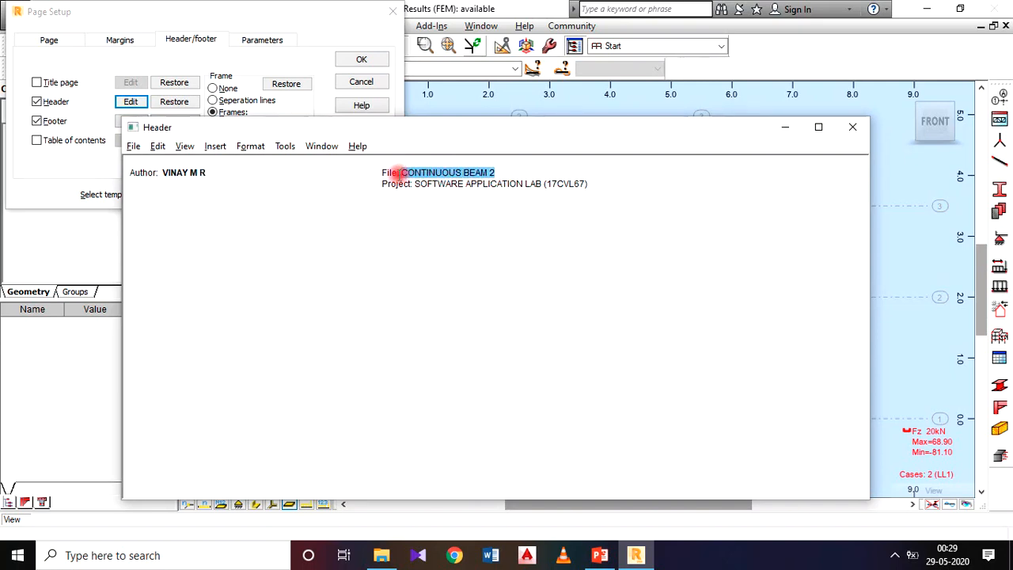
type("File: FRAME 1")
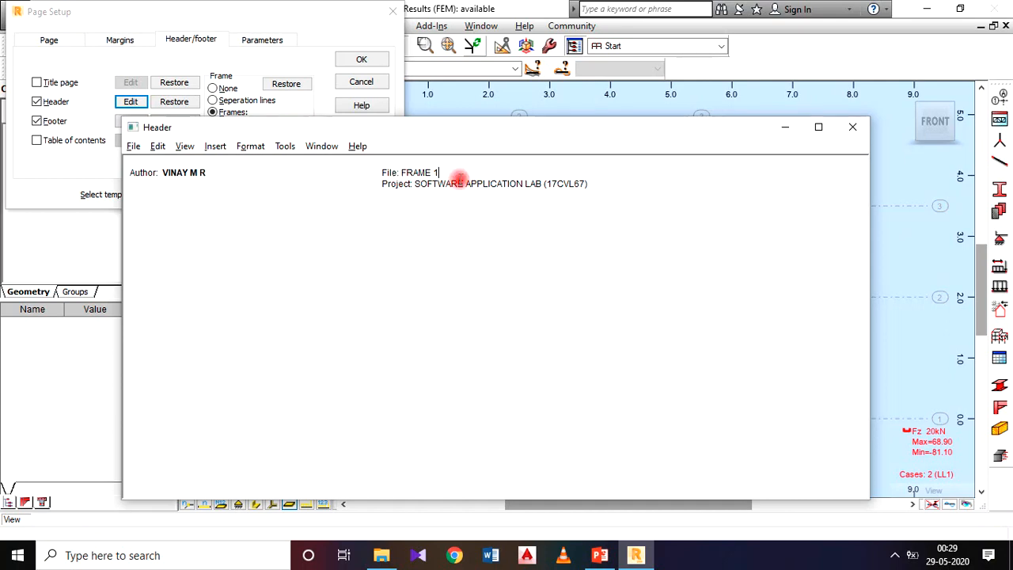
left_click(851, 127)
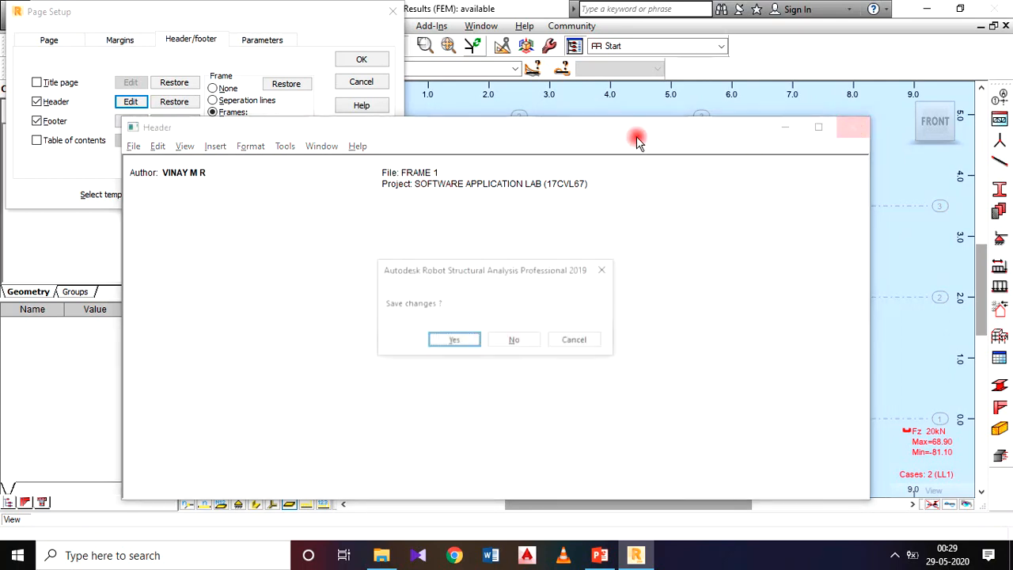
left_click(460, 342)
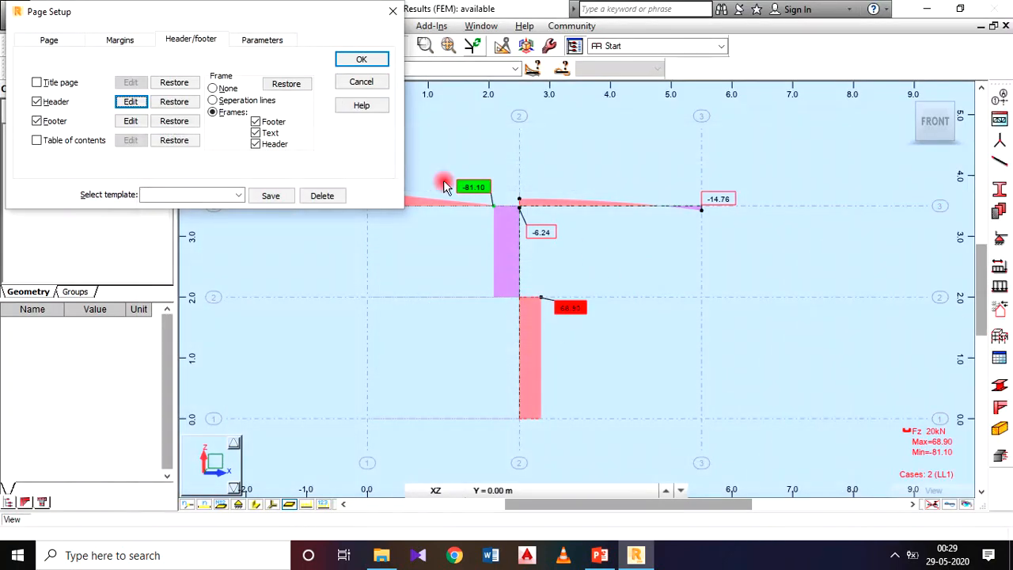
left_click(361, 59)
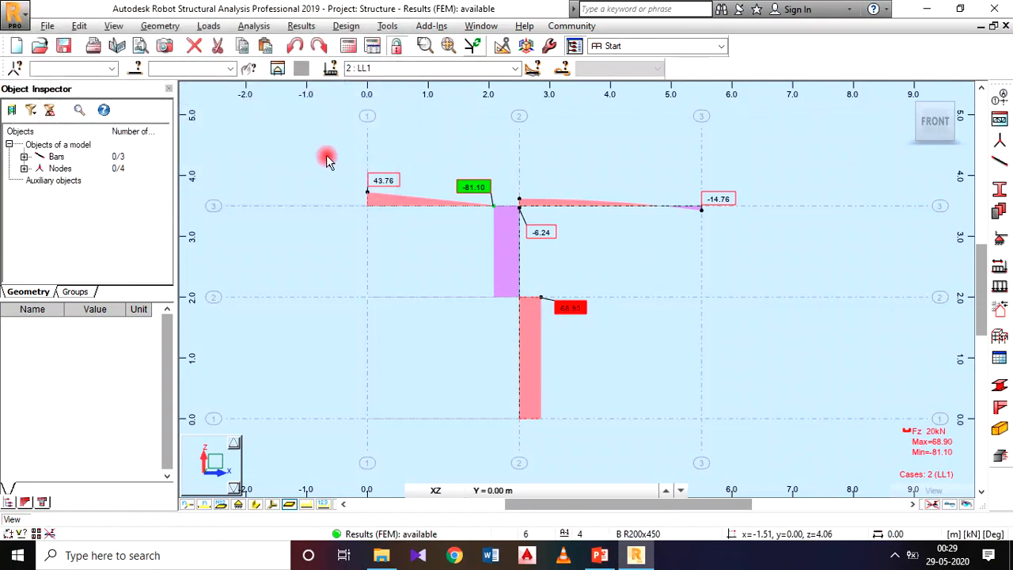
Add all the saved screen captures to the printout composition and preview the report.
left_click(45, 26)
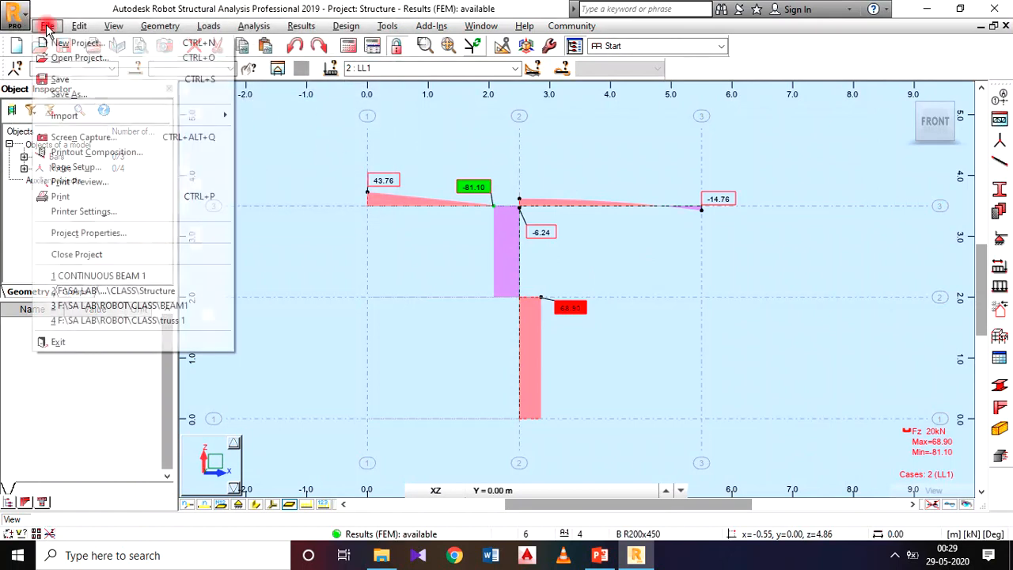
left_click(95, 152)
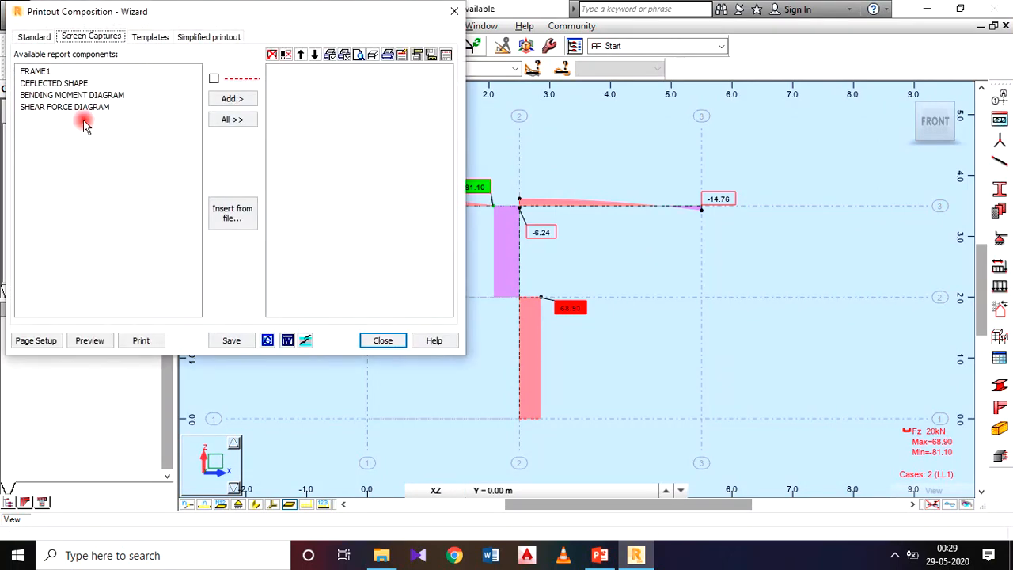
left_click(221, 120)
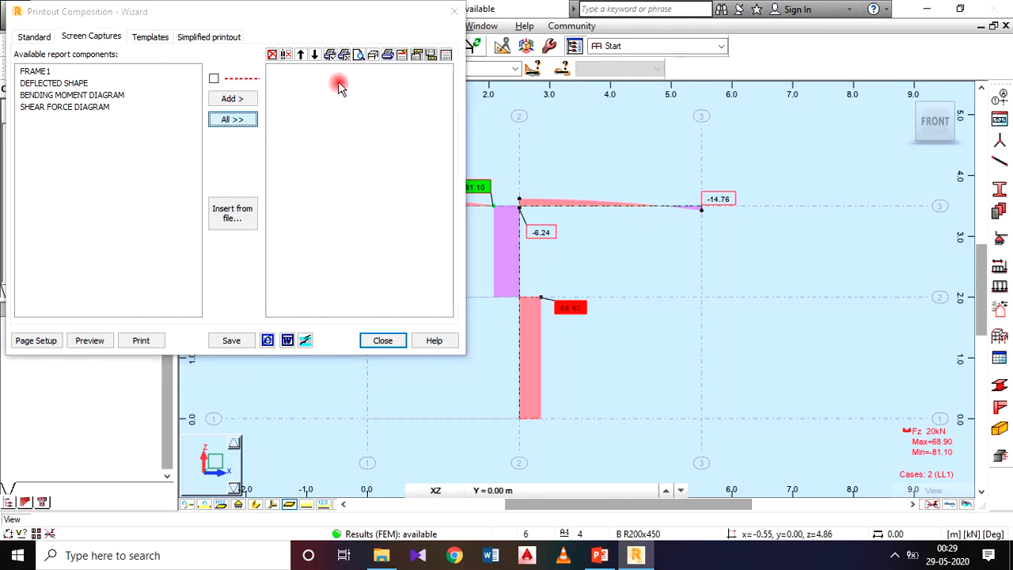
left_click(96, 340)
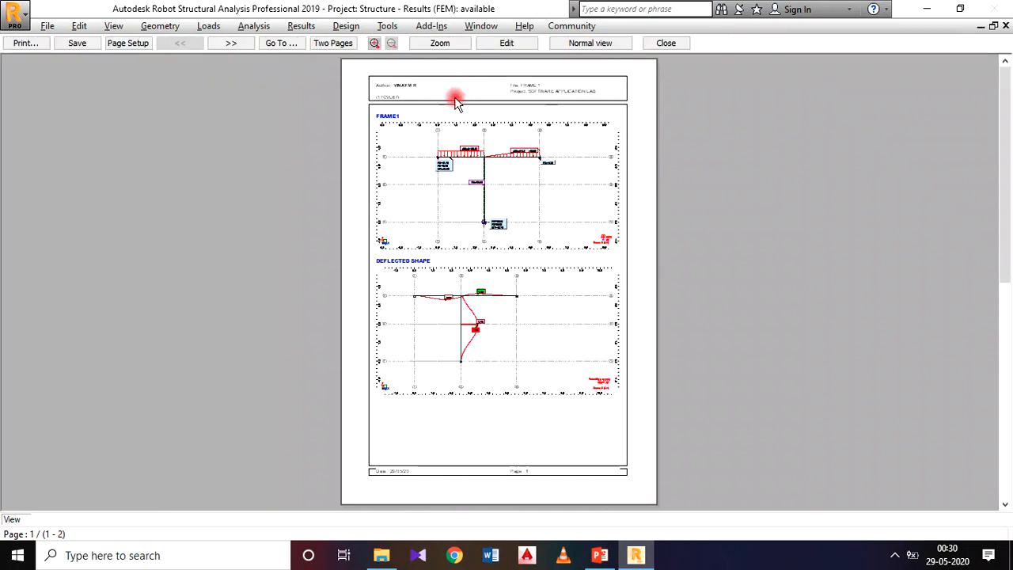
Edit the FRAME1 and DEFLECTED SHAPE captures on the report's first page so the frame is larger and centred in each.
left_click(499, 44)
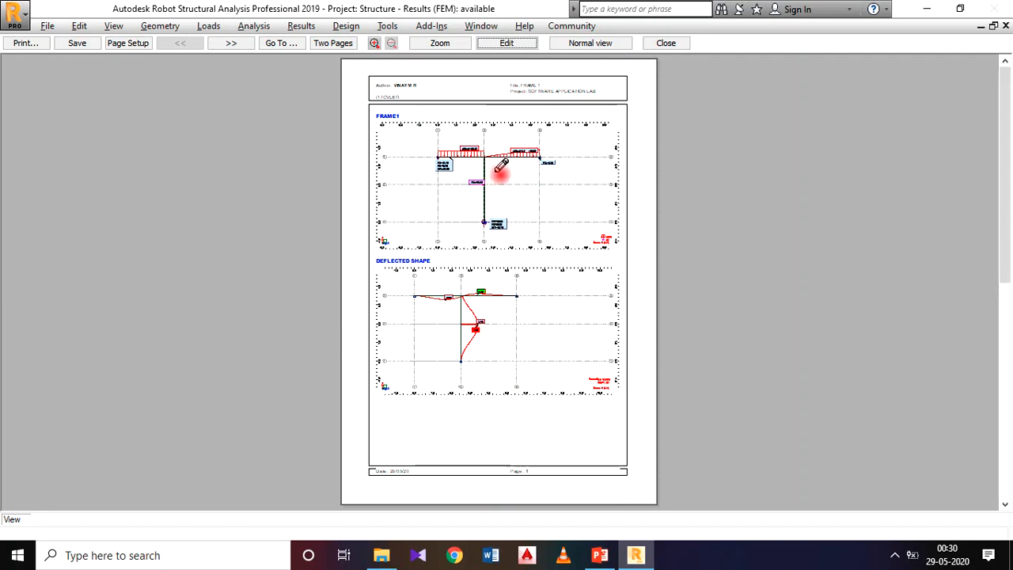
double_click(504, 168)
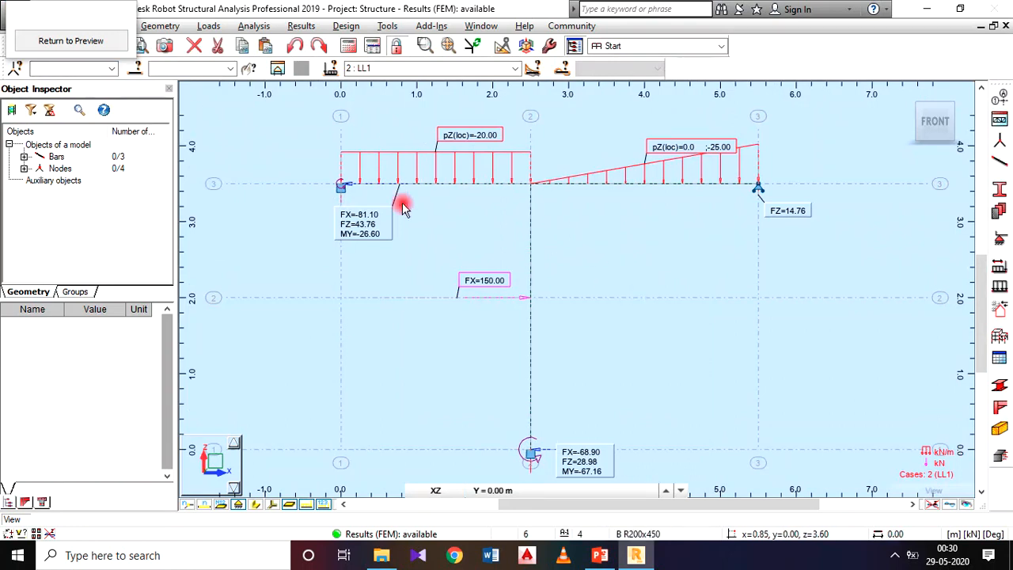
left_click(113, 39)
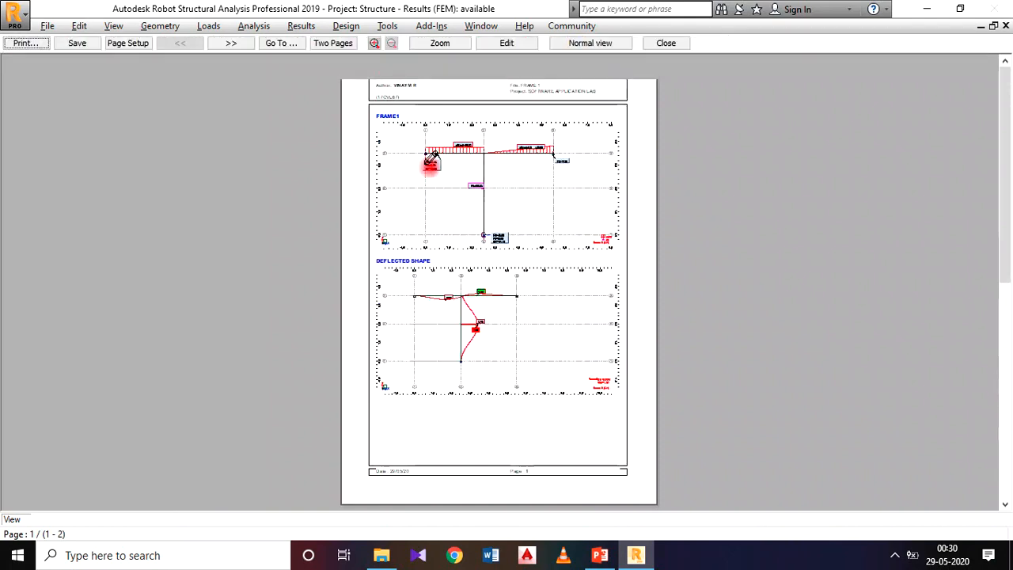
double_click(507, 333)
middle_click_drag(395, 246, 522, 267)
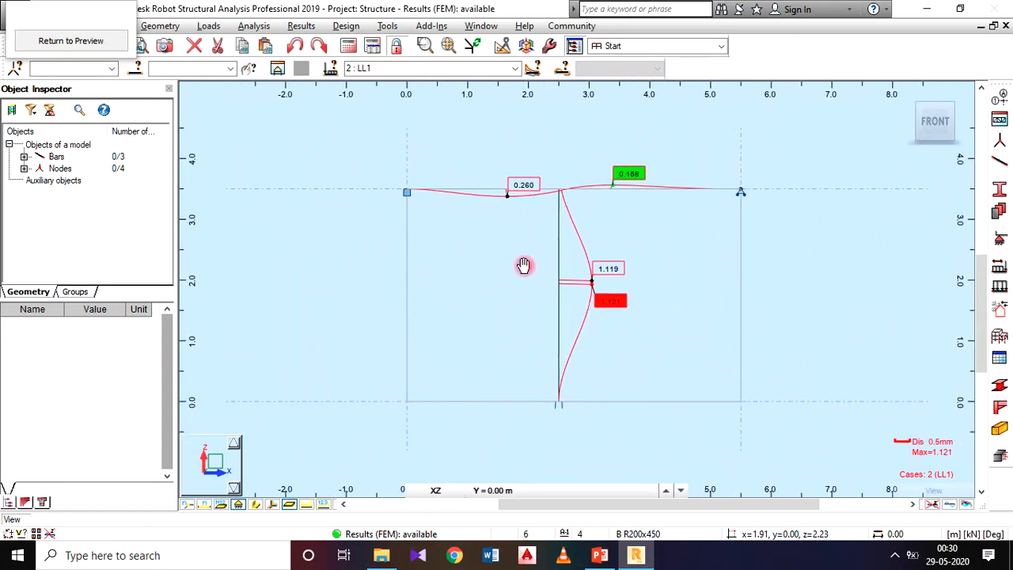
scroll(527, 278, "up", 1)
left_click(63, 40)
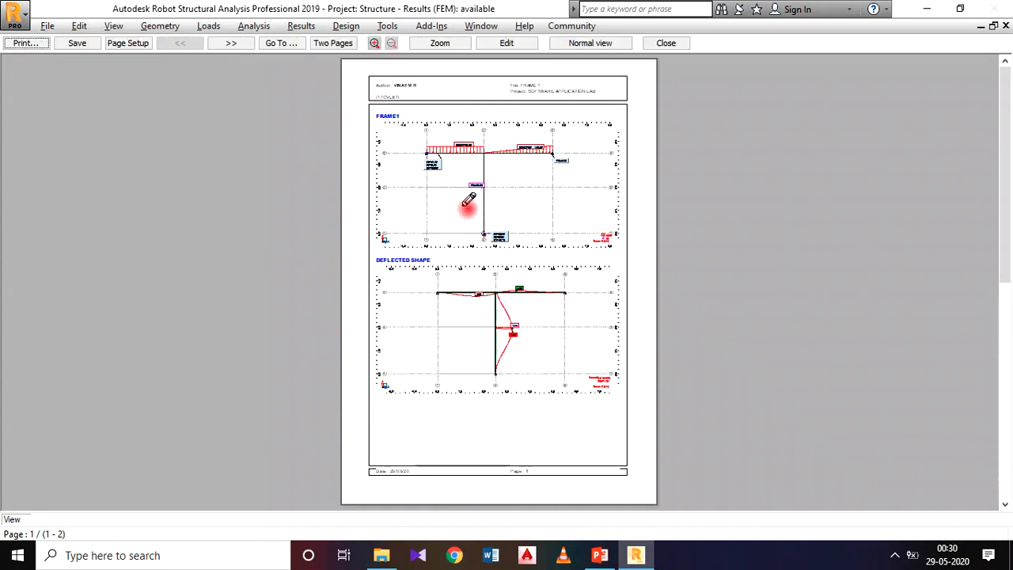
Enlarge and centre the frame in the BENDING MOMENT DIAGRAM and SHEAR FORCE DIAGRAM captures on the report's second page.
left_click(236, 48)
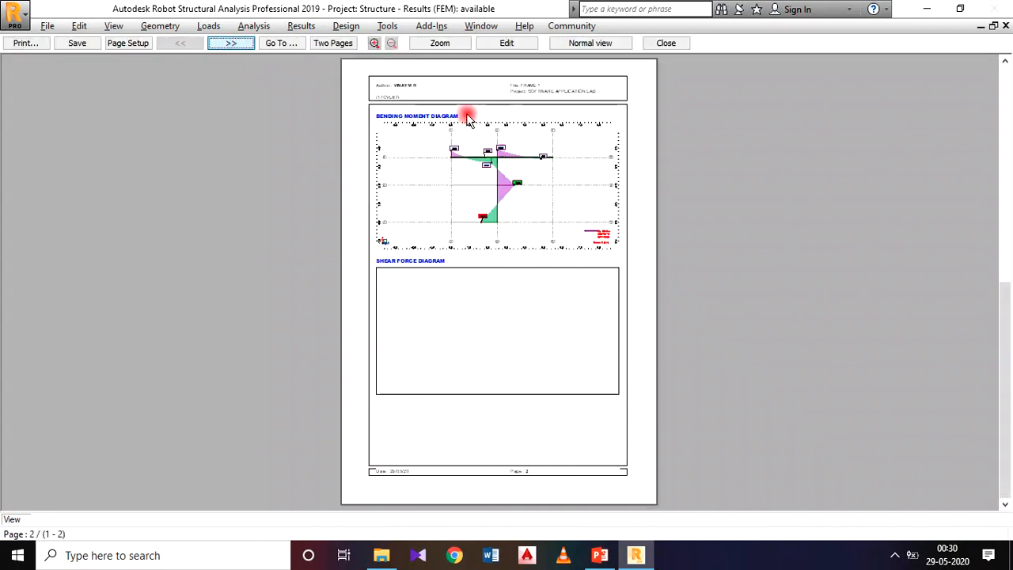
double_click(555, 178)
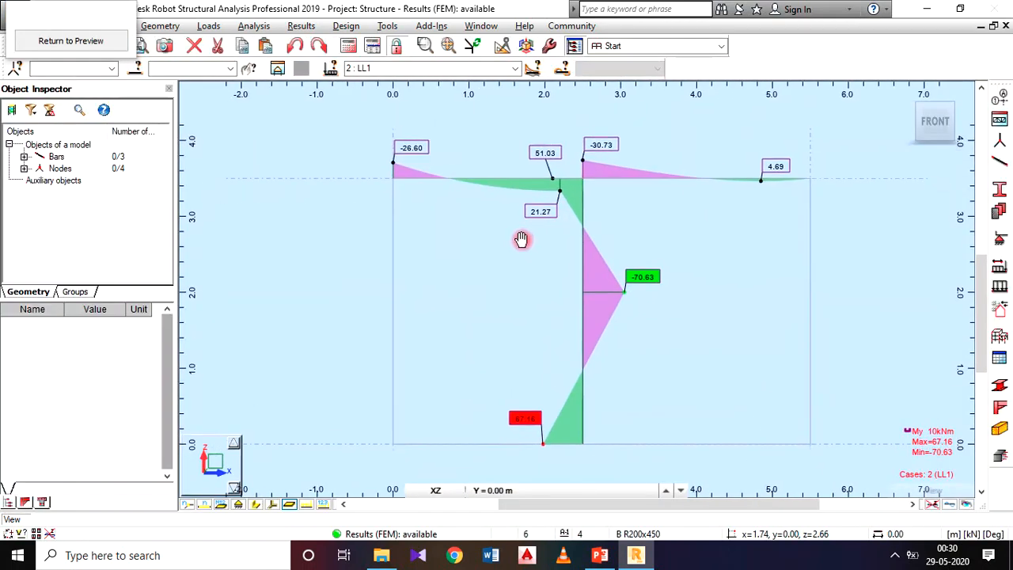
middle_click_drag(511, 226, 509, 243)
left_click(72, 45)
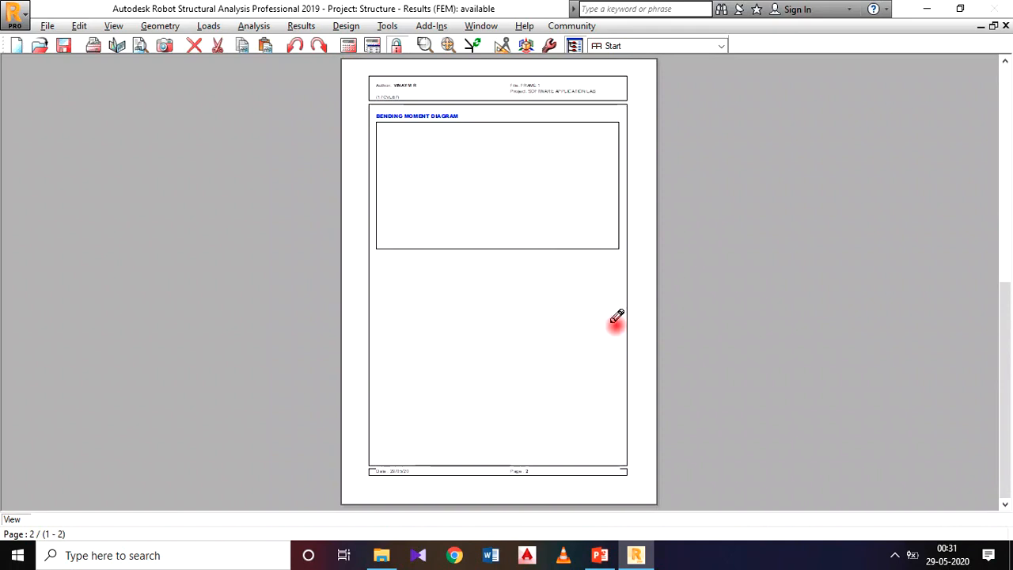
double_click(520, 330)
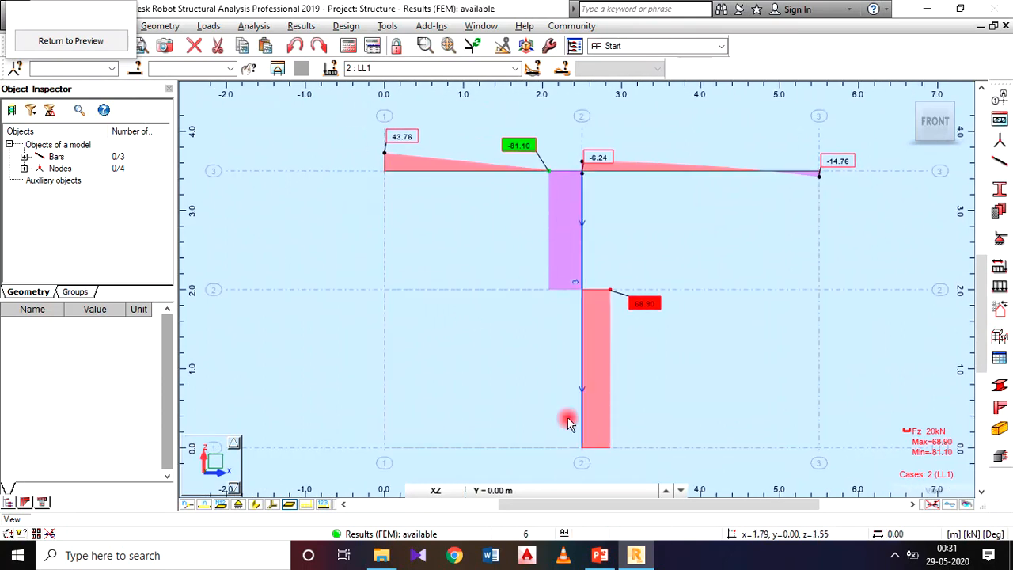
left_click(71, 41)
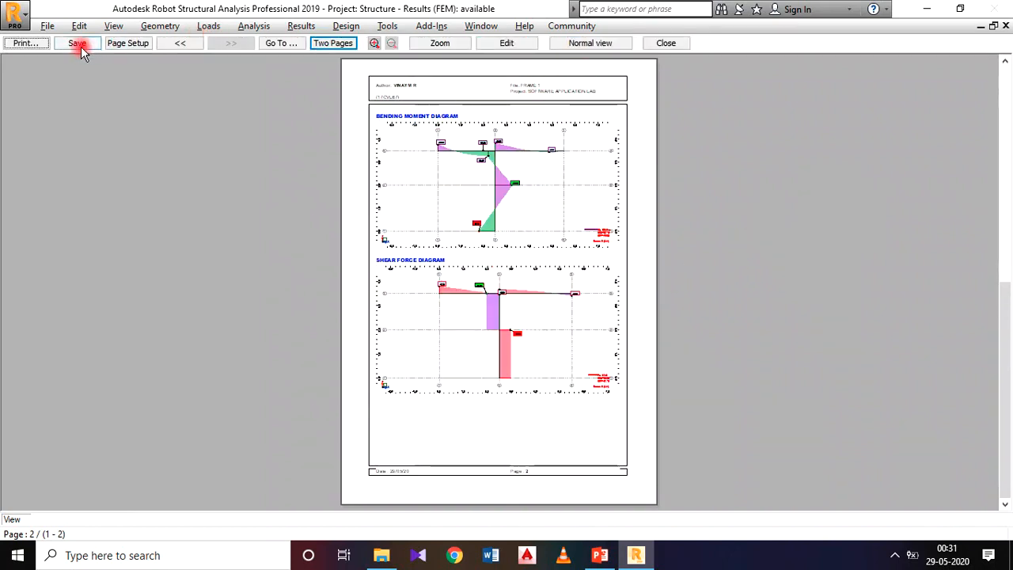
Print one copy of all report pages with Microsoft Print to PDF.
left_click(38, 45)
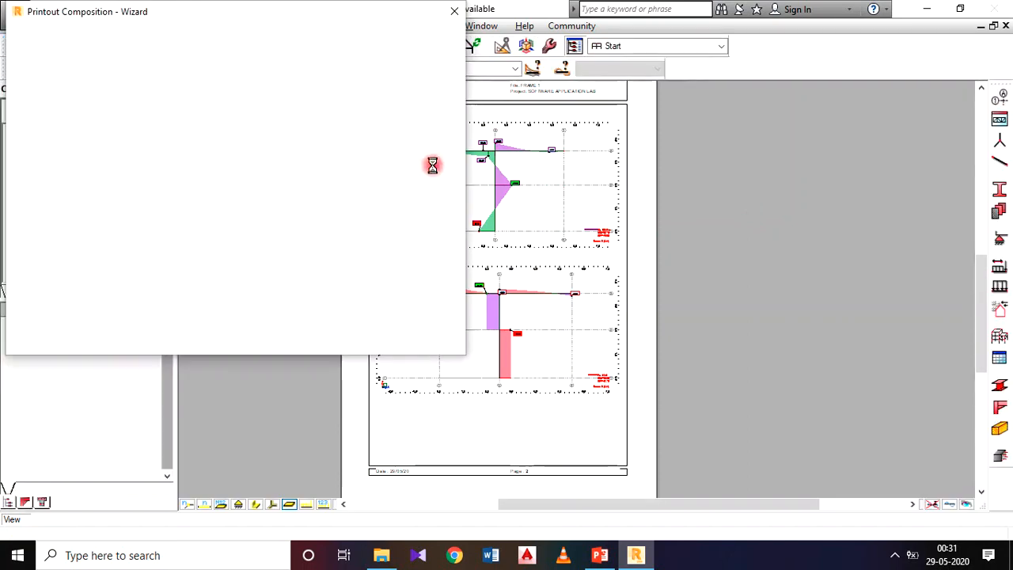
left_click_drag(221, 66, 250, 65)
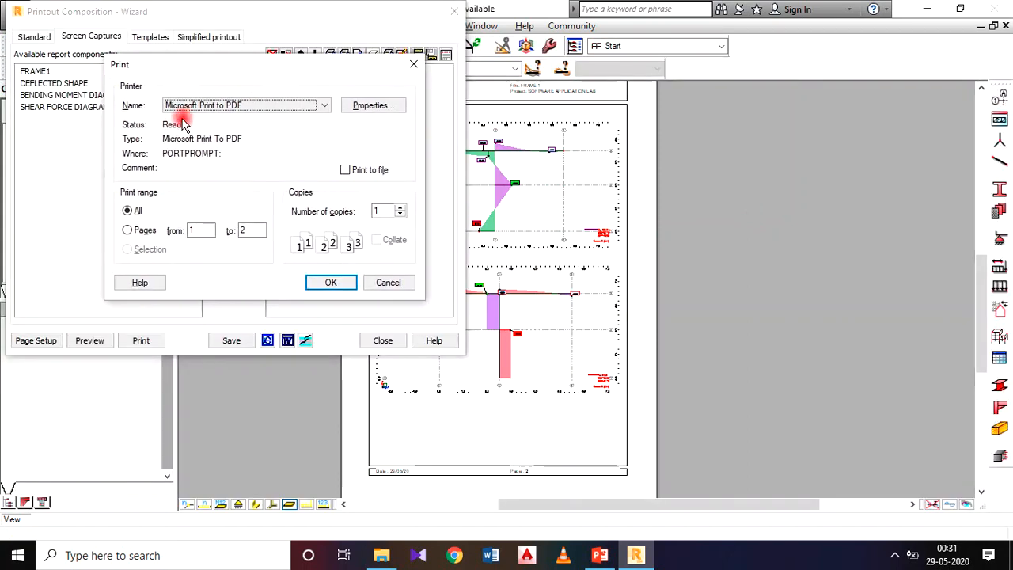
left_click(330, 278)
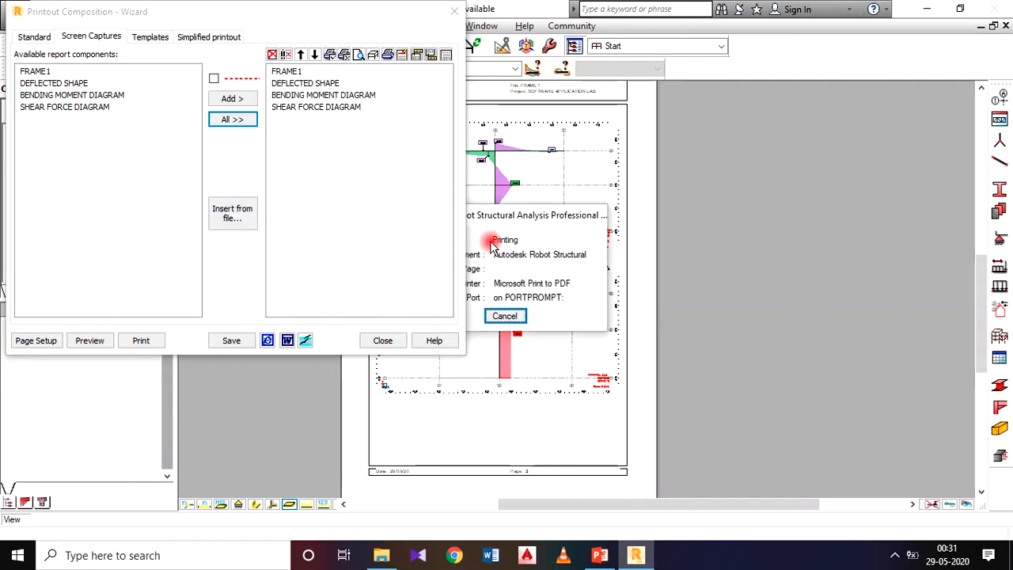
Save the print output to the Desktop as a PDF document named FRAME1.
left_click_drag(544, 103, 760, 67)
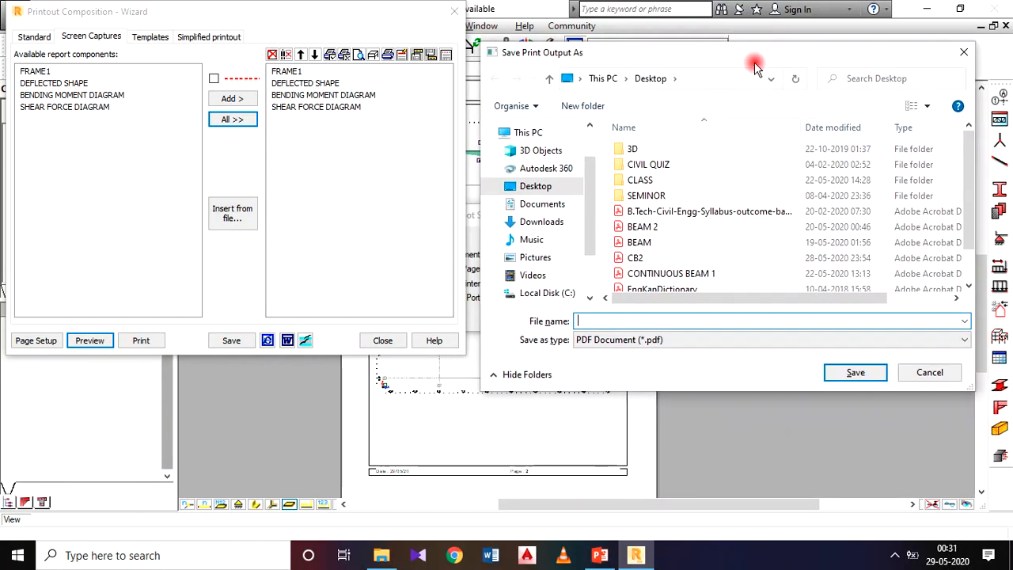
left_click(536, 187)
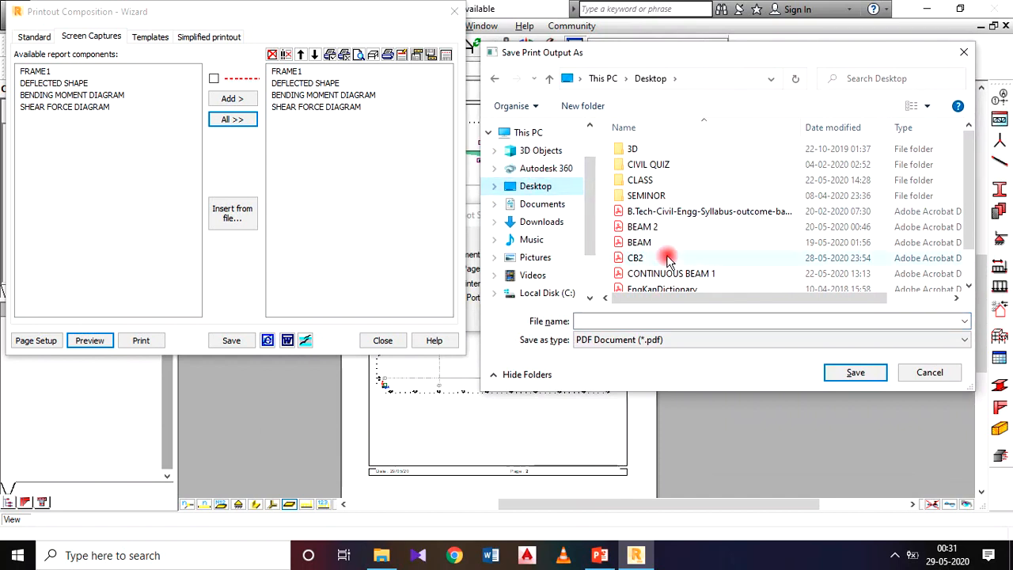
scroll(689, 262, "down", 1)
left_click(644, 320)
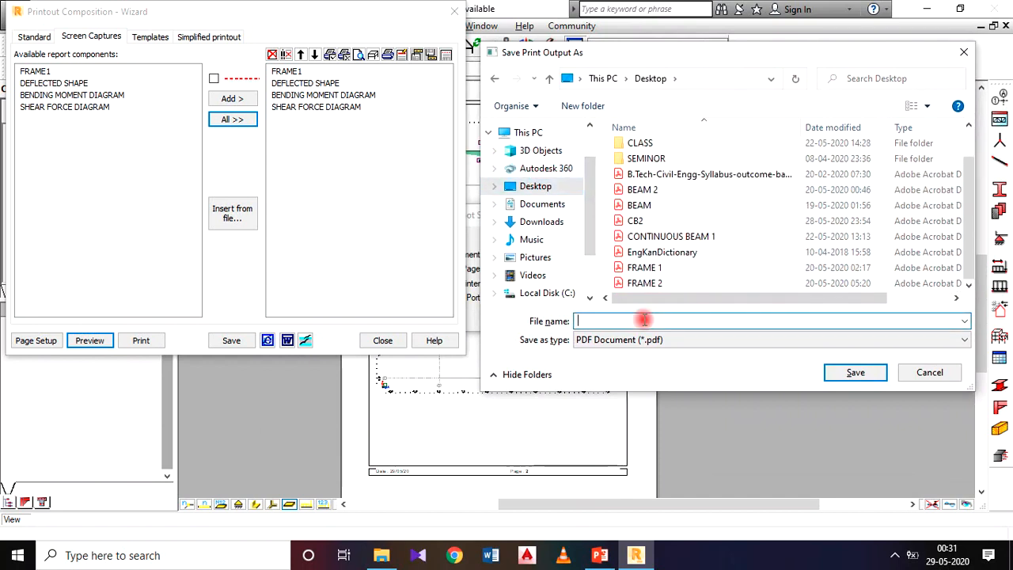
type("FRAM")
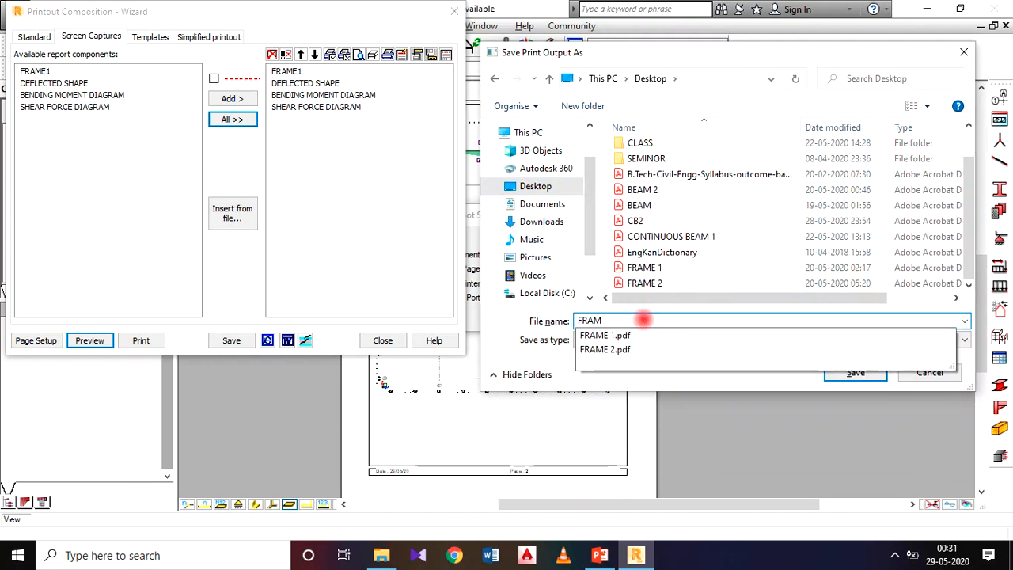
type("E1")
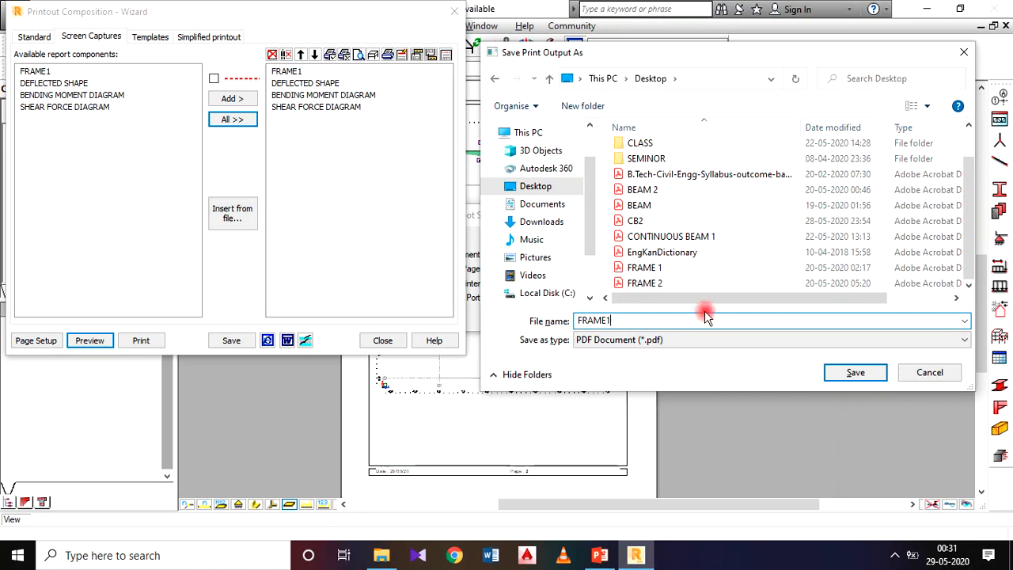
left_click(856, 373)
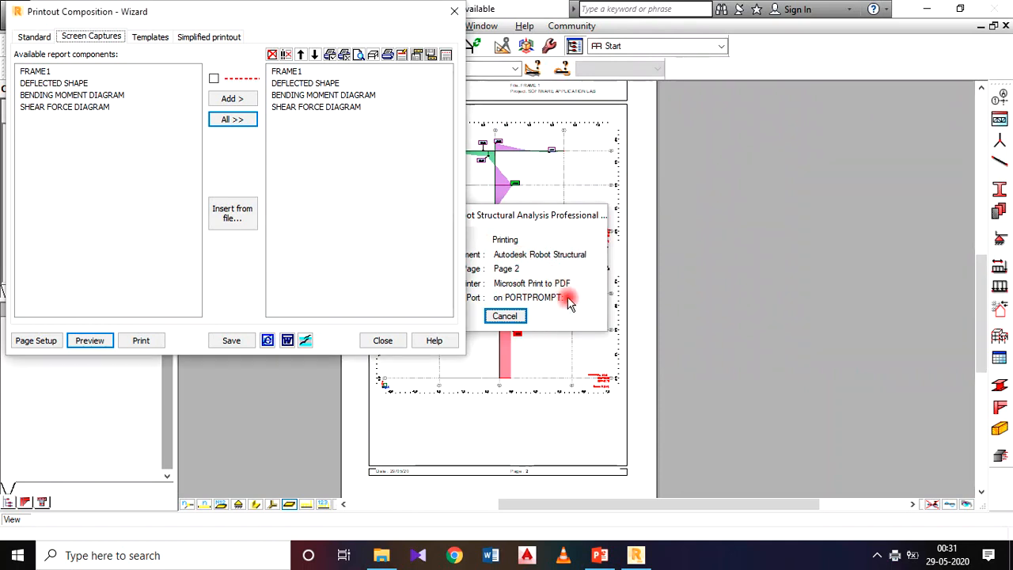
Close the printout composition and save the project as FRAME 1 in ROBOT format in the EXPERIMENTS folder.
left_click(385, 340)
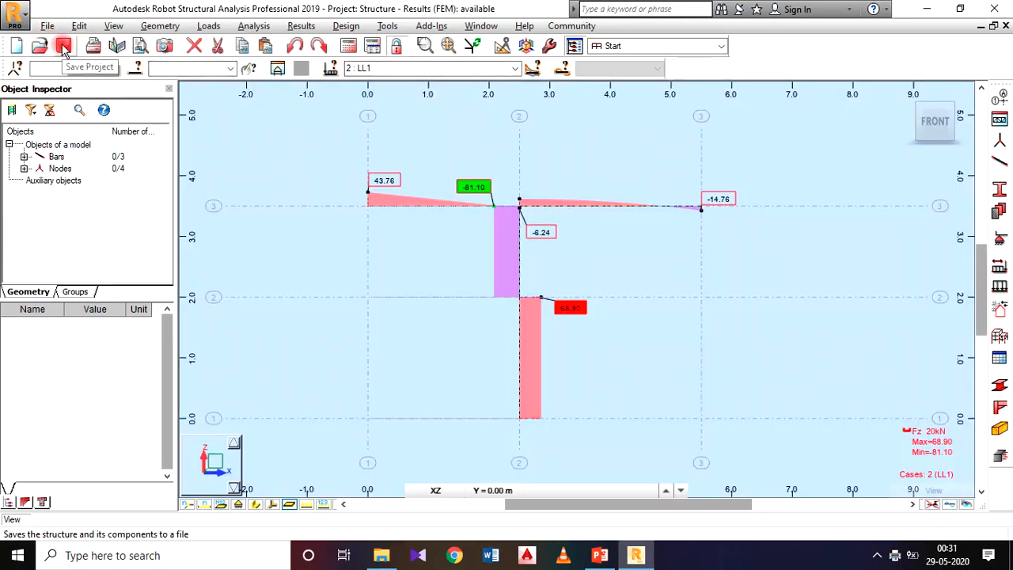
left_click(64, 48)
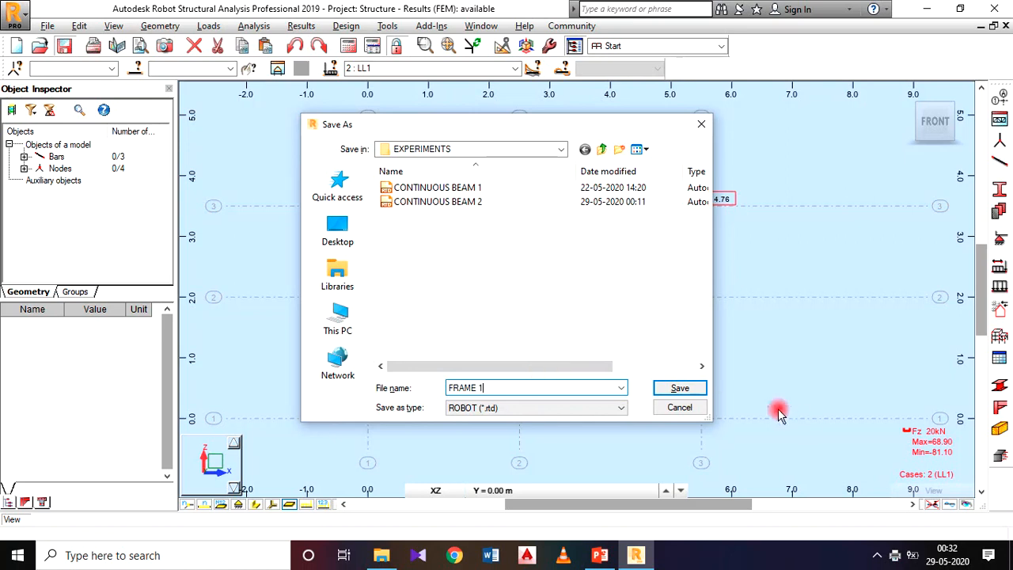
left_click(685, 389)
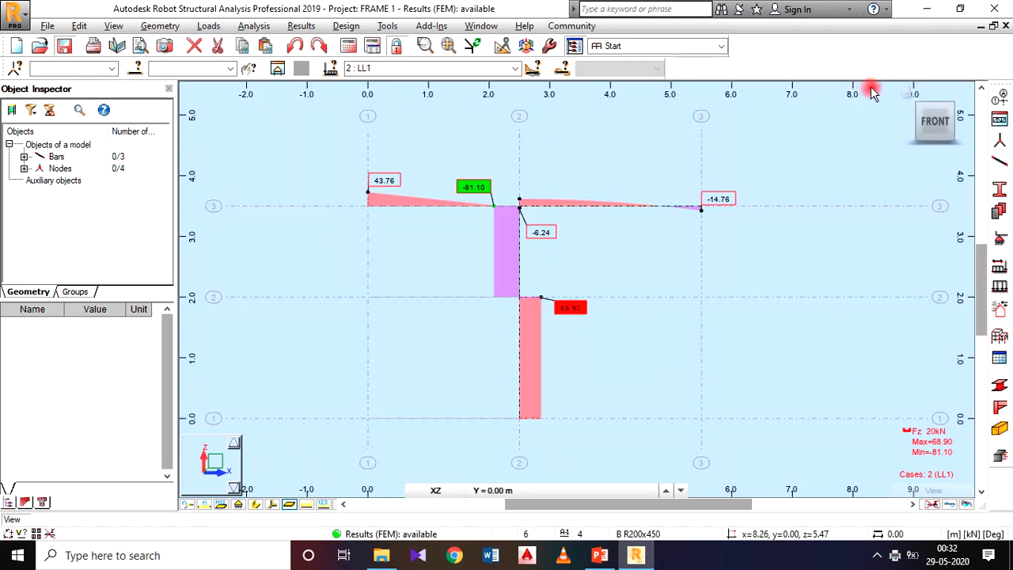
Minimise the open windows and open the FRAME1 PDF from the desktop.
left_click(927, 10)
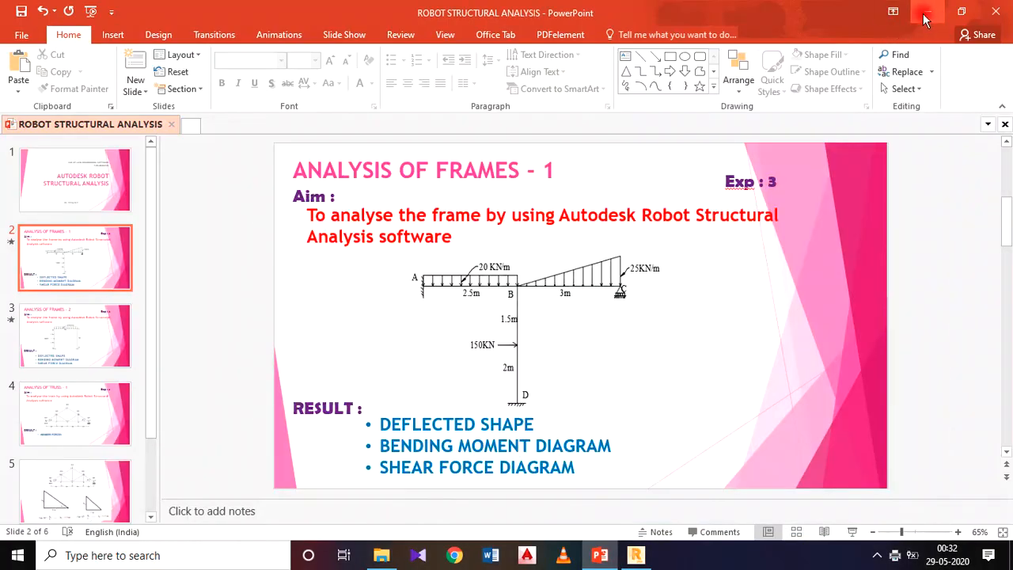
left_click(922, 14)
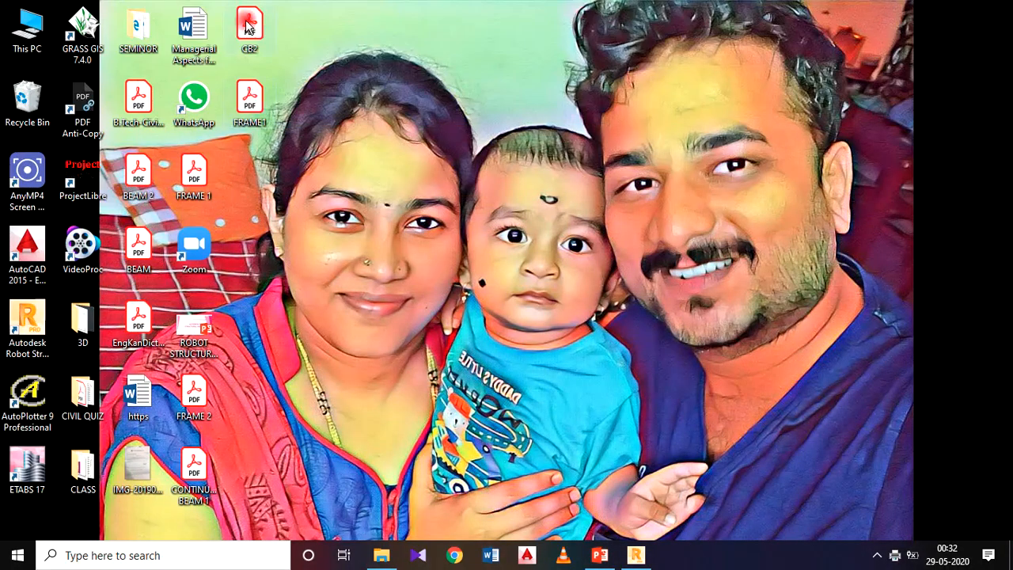
double_click(265, 115)
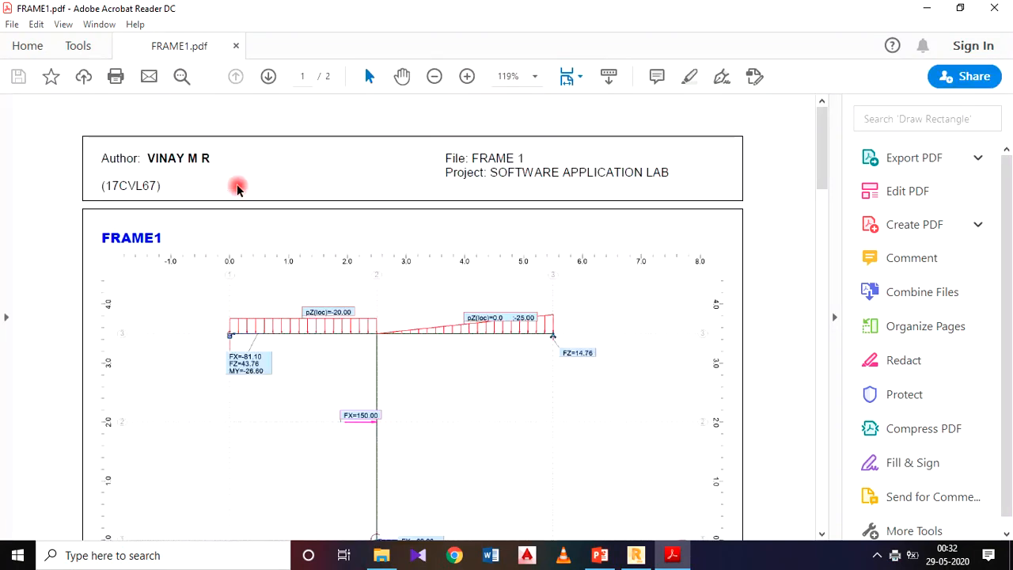
Examine both pages of the PDF report, checking the header, frame reactions, deflected shape, bending moment and shear force diagrams.
scroll(175, 209, "down", 1)
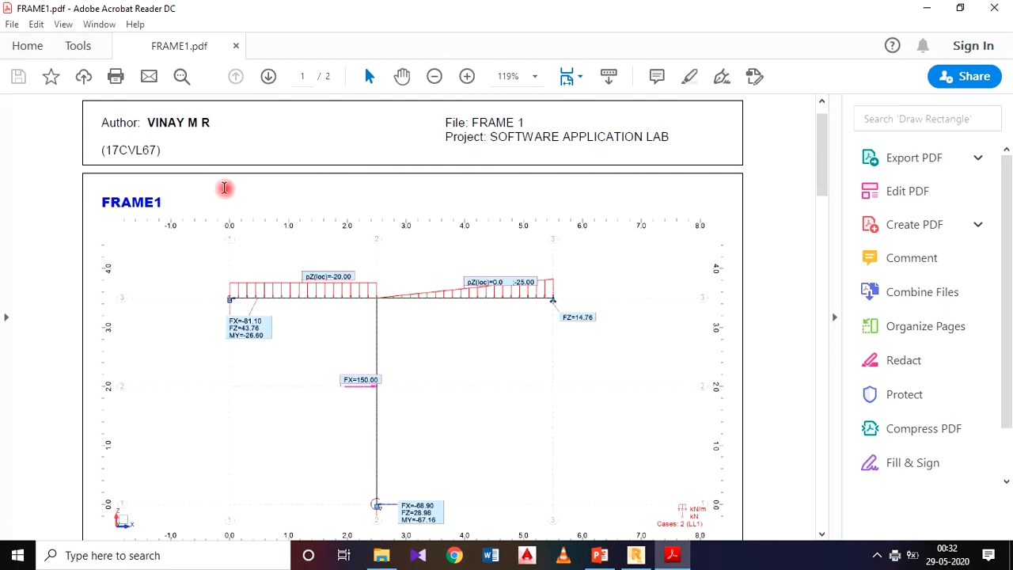
scroll(229, 219, "down", 3)
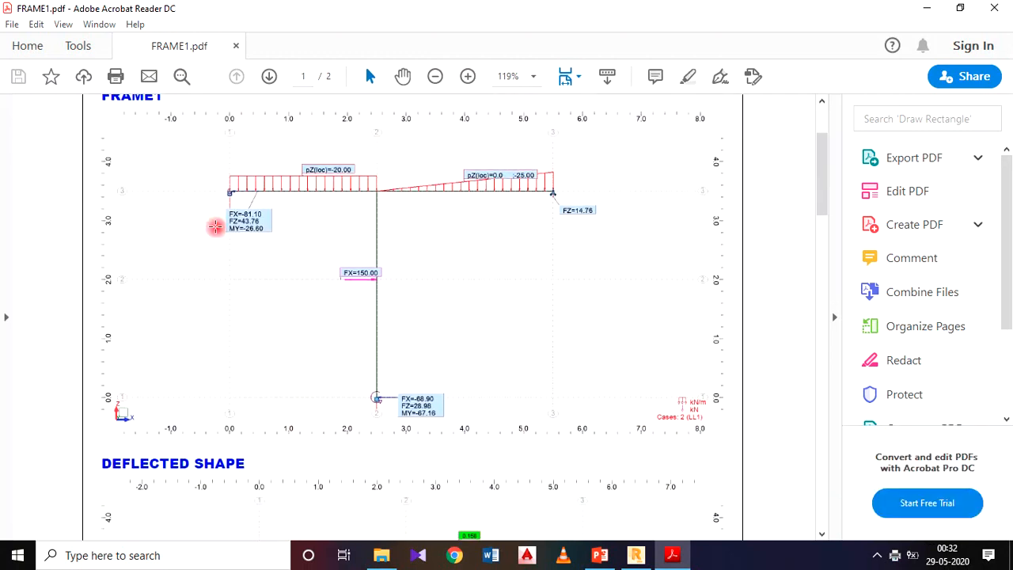
scroll(411, 230, "down", 10)
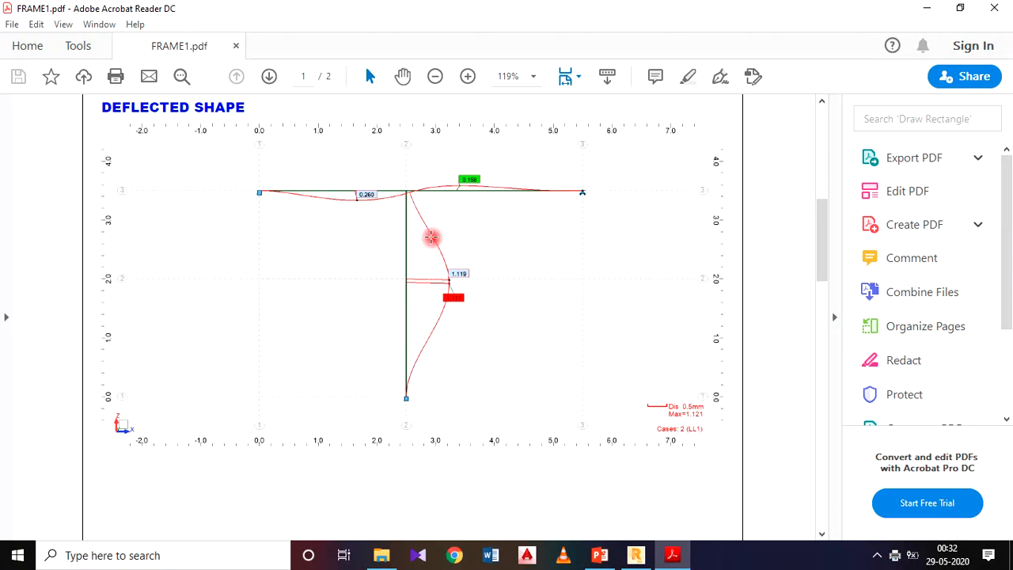
scroll(440, 238, "down", 4)
scroll(440, 238, "down", 17)
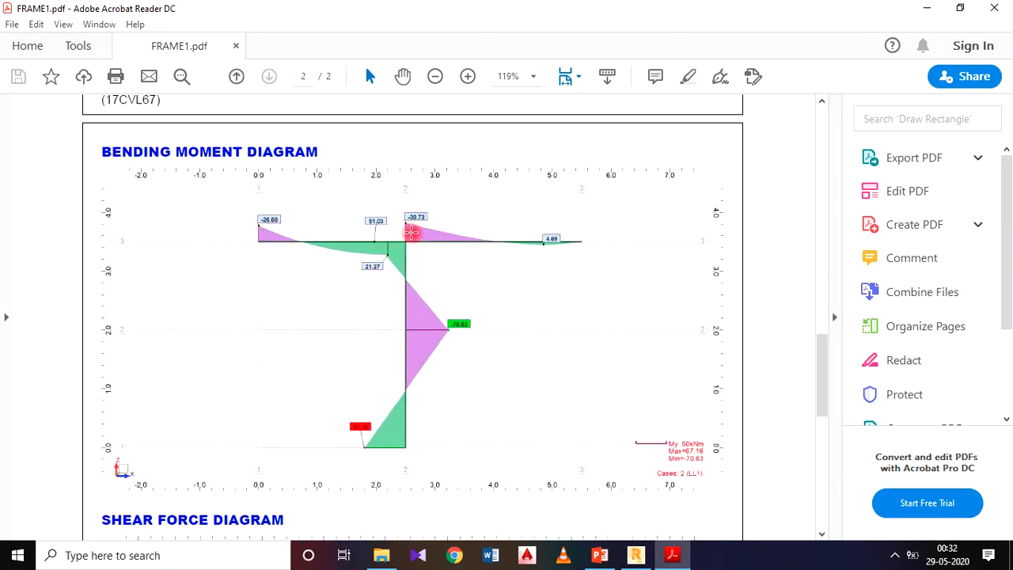
scroll(466, 388, "down", 10)
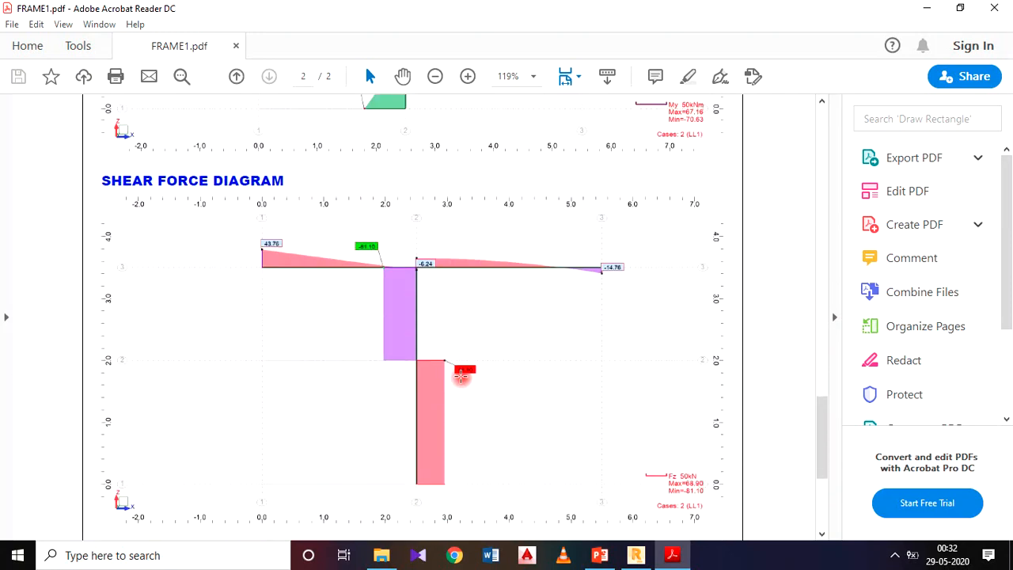
scroll(443, 443, "down", 6)
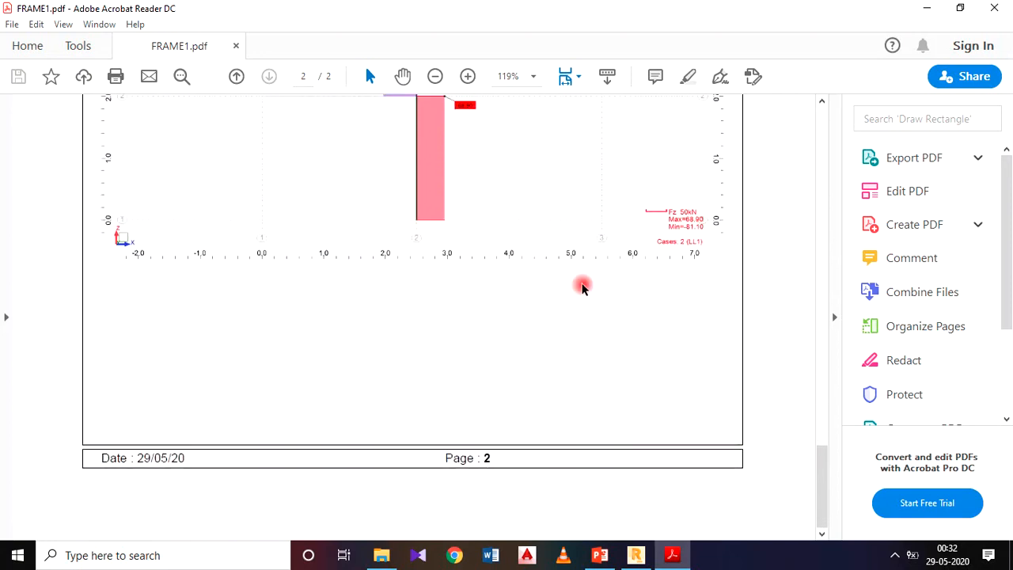
scroll(323, 269, "up", 20)
scroll(323, 269, "up", 15)
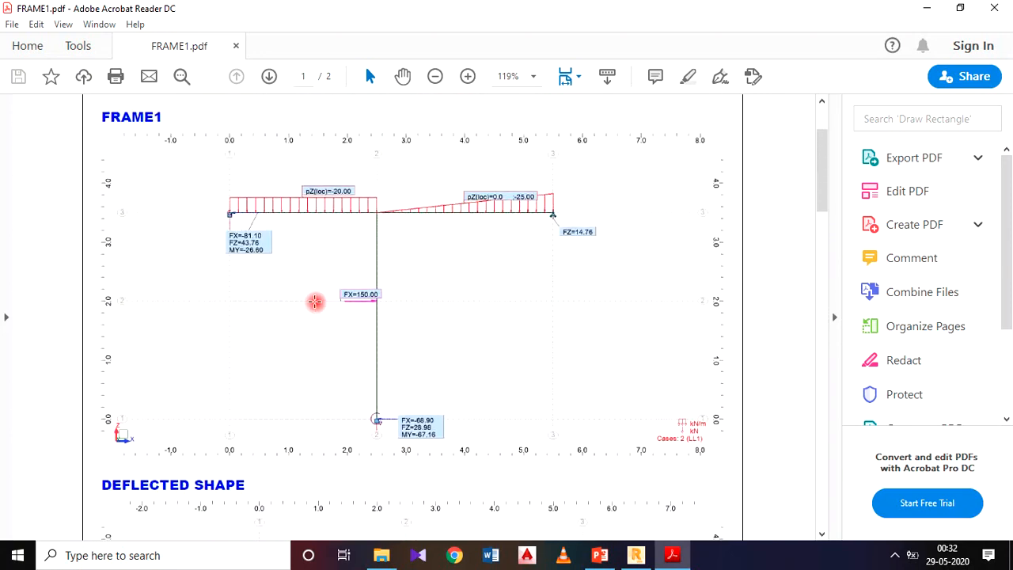
scroll(396, 285, "up", 3)
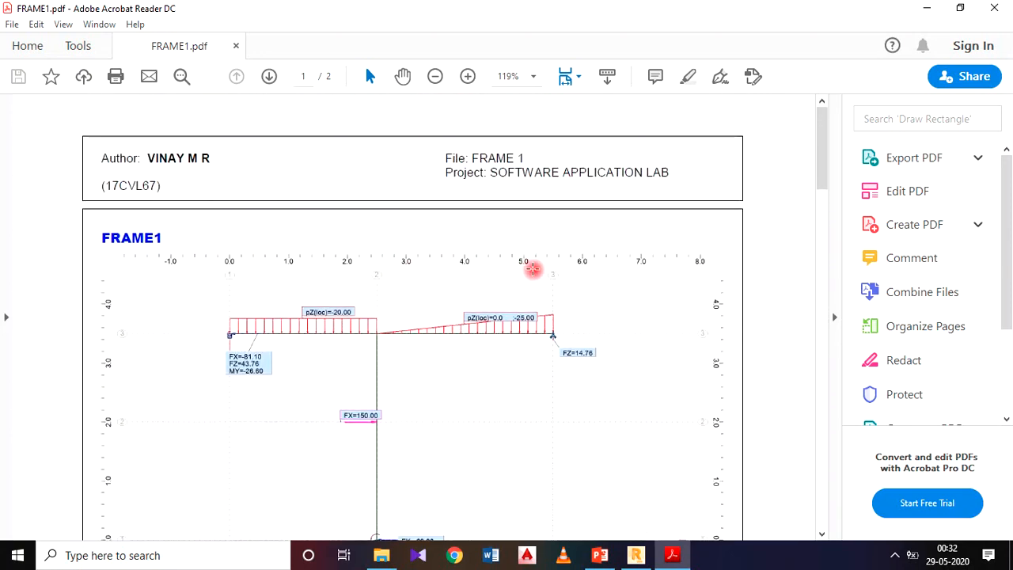